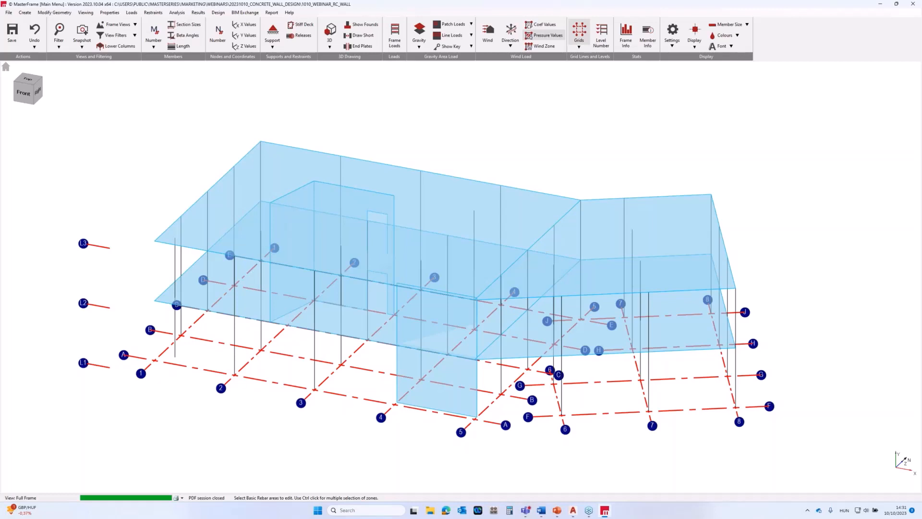
Inspect the building model from several sides in solid 3D rendering and return it to the transparent wireframe display.
middle_drag(660, 282, 619, 281)
middle_drag(615, 279, 690, 275)
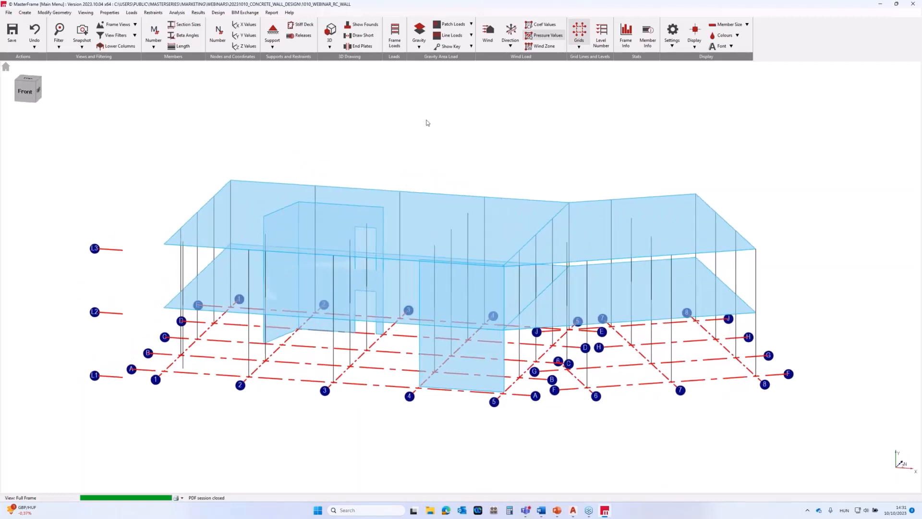
click(330, 32)
middle_drag(360, 303, 526, 362)
scroll(477, 368, up, 2)
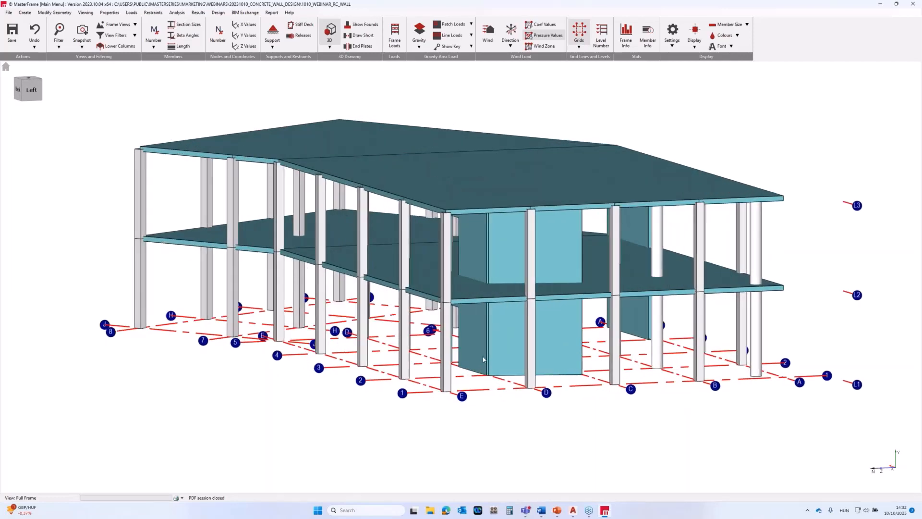
middle_drag(483, 360, 569, 384)
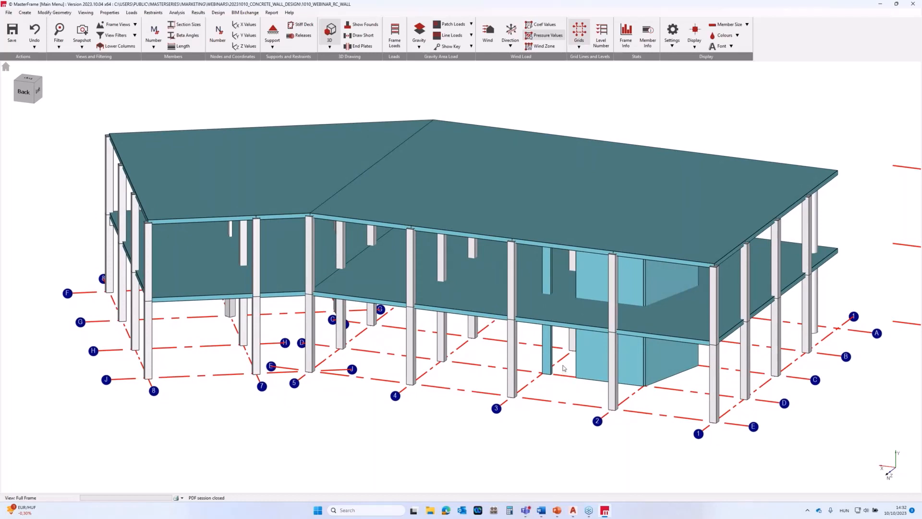
click(330, 35)
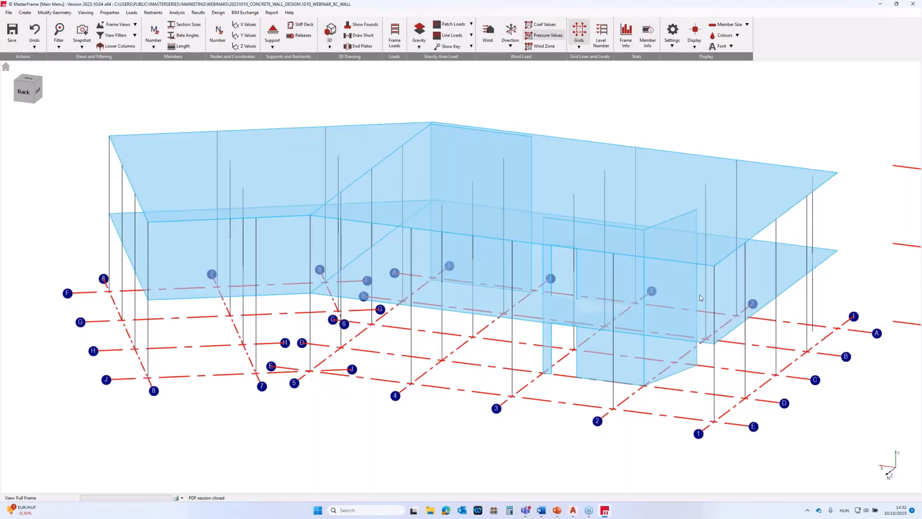
Show the frame load diagram for all loading cases and limit it to load group D1 : Dead Load.
scroll(652, 313, down, 1)
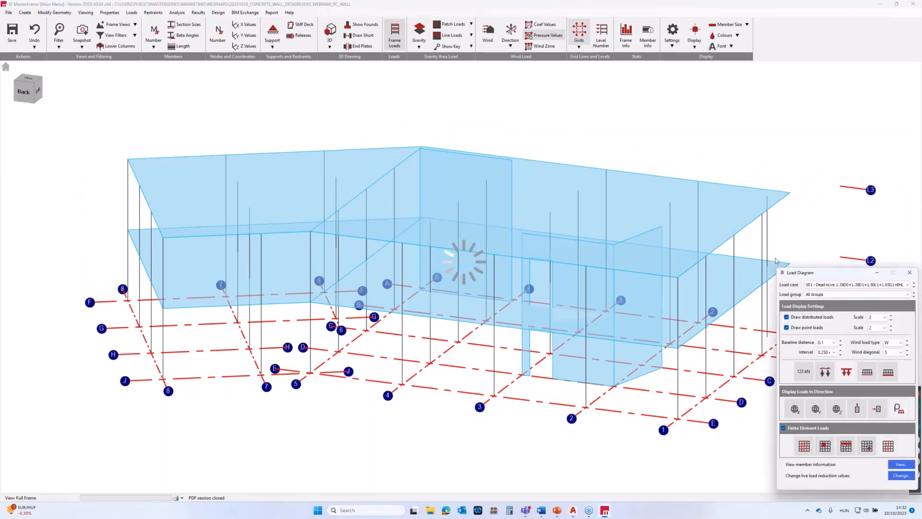
click(811, 285)
click(809, 295)
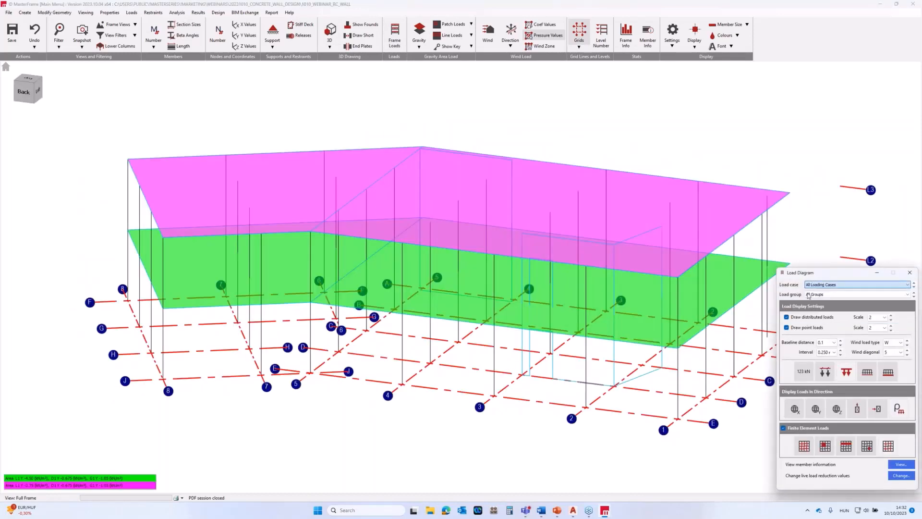
click(809, 294)
click(816, 311)
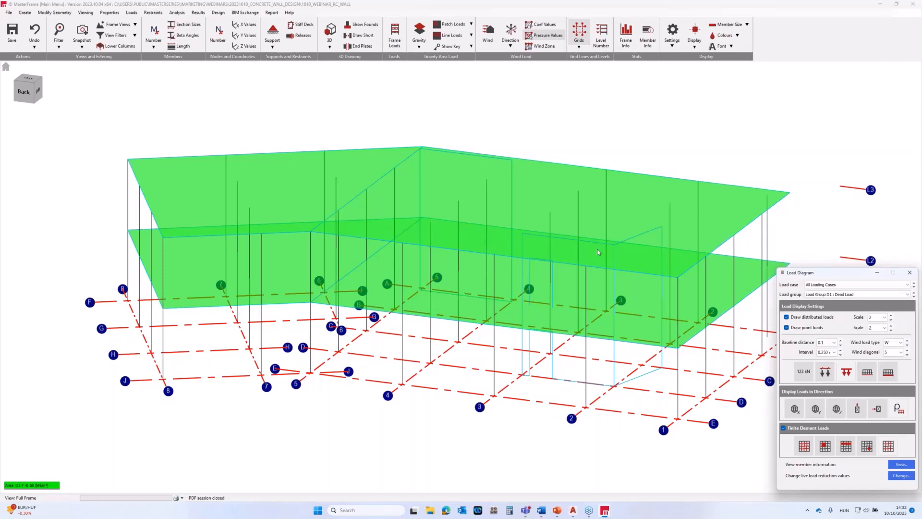
View load groups L1 : Live Load and G1 : Live Load on the slabs, and close the load diagram.
click(813, 294)
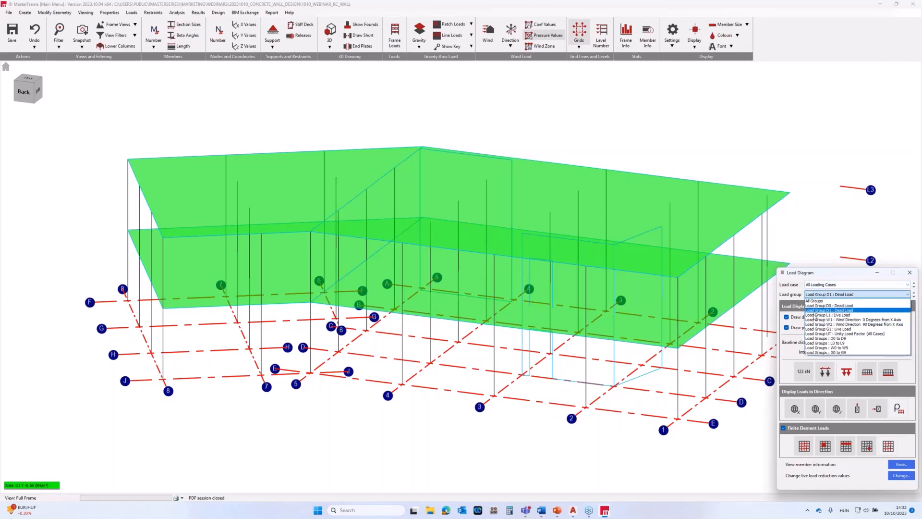
click(815, 315)
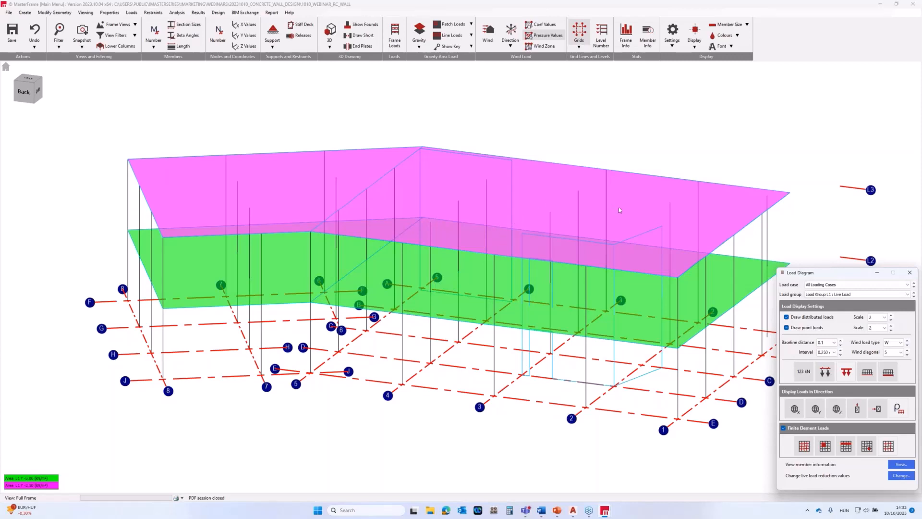
click(818, 294)
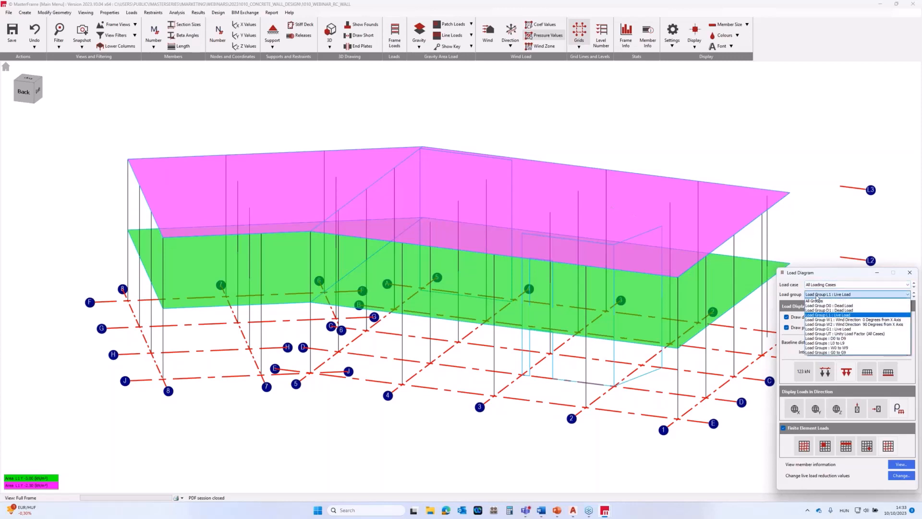
click(826, 328)
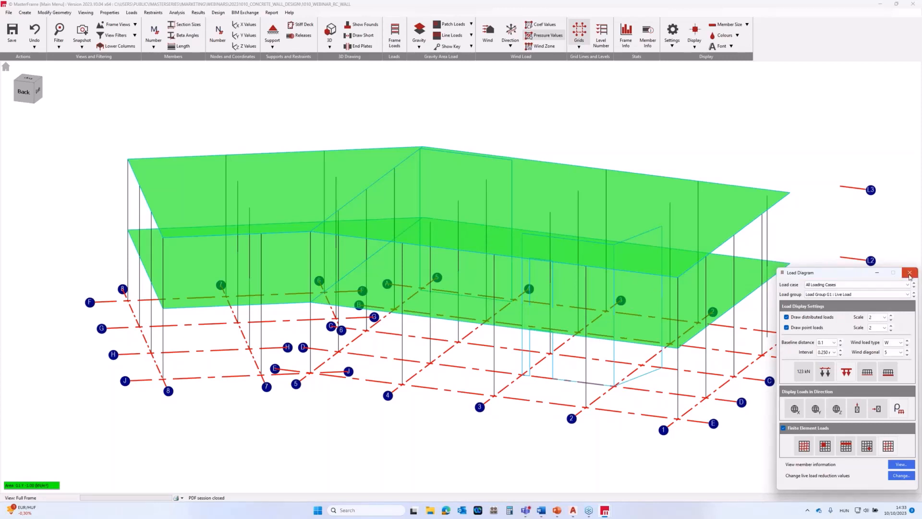
click(909, 273)
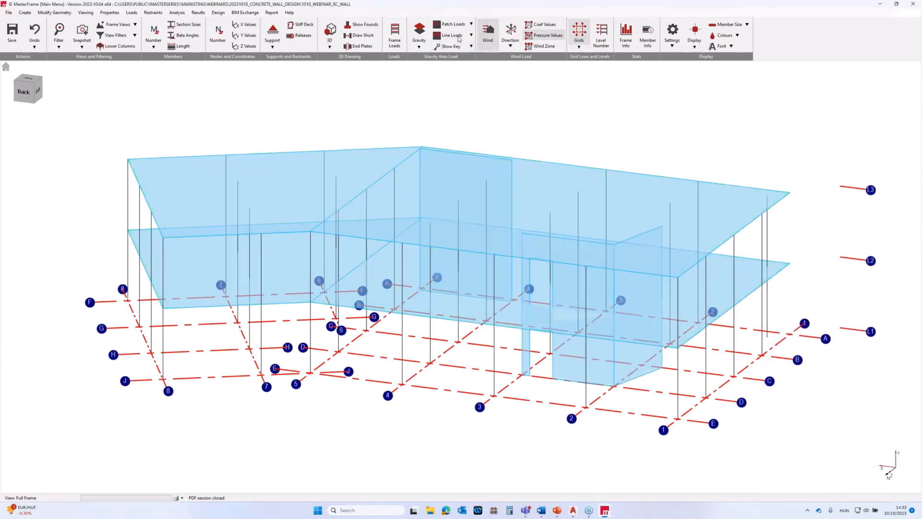
Show the wind loads on the building and examine the pressure zones of the W1 wind direction from several sides.
click(485, 29)
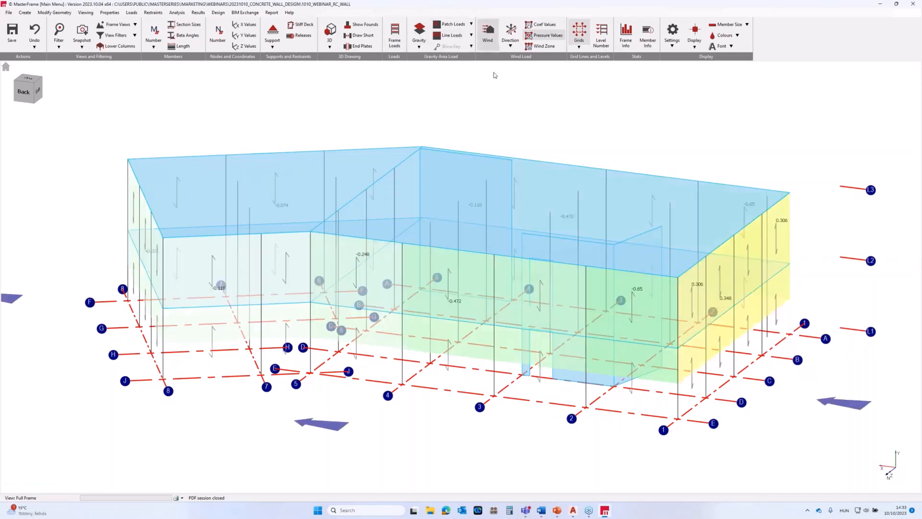
middle_drag(691, 284, 391, 297)
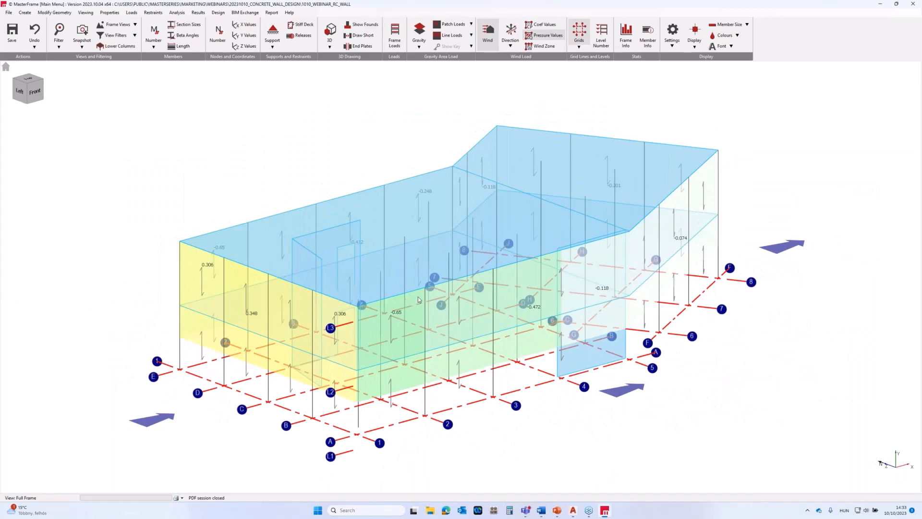
scroll(418, 296, down, 3)
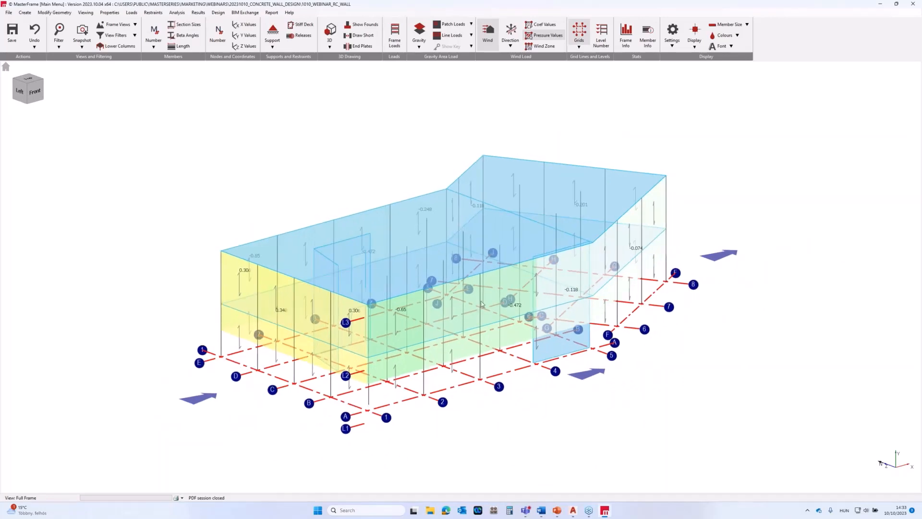
scroll(474, 302, down, 2)
scroll(453, 312, up, 2)
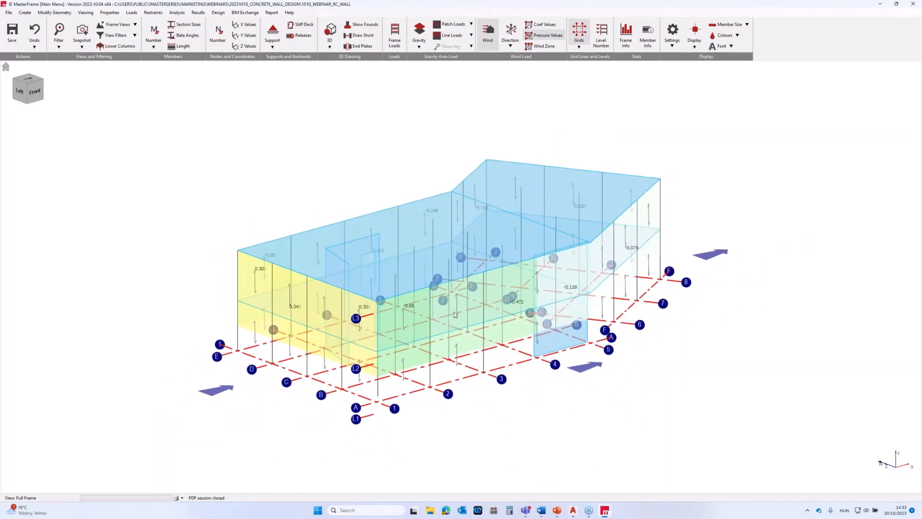
middle_drag(453, 312, 552, 379)
Set the wind direction to W2, examine its pressures around the building, and turn the wind load display off.
click(510, 40)
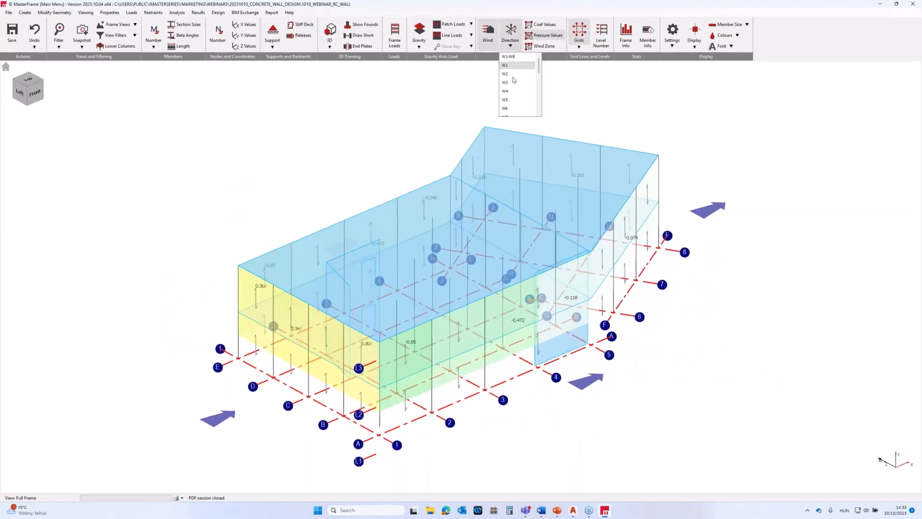
click(506, 75)
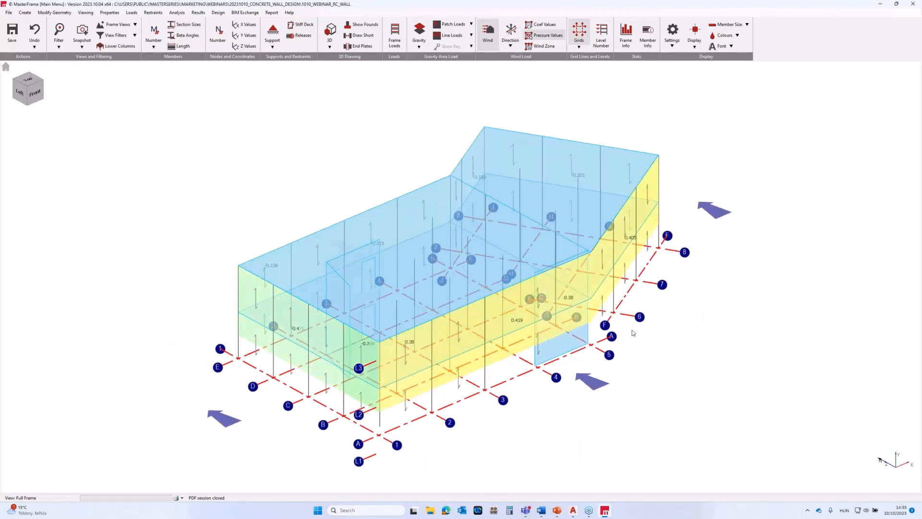
middle_drag(509, 324, 310, 285)
scroll(379, 359, down, 1)
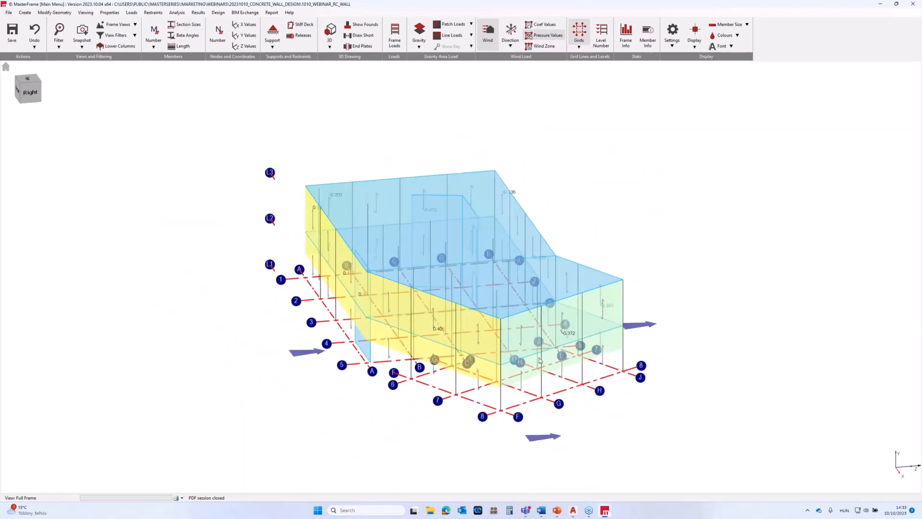
scroll(532, 359, up, 2)
middle_drag(605, 369, 337, 342)
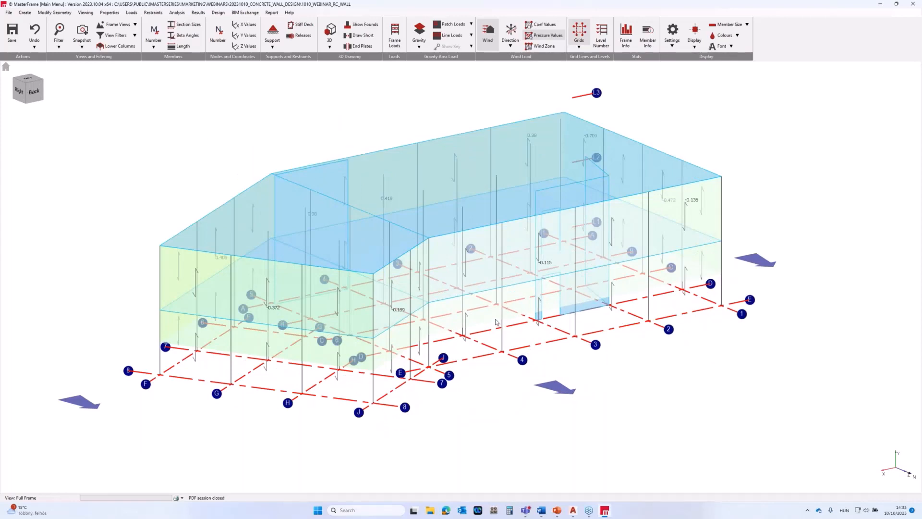
middle_drag(475, 339, 754, 402)
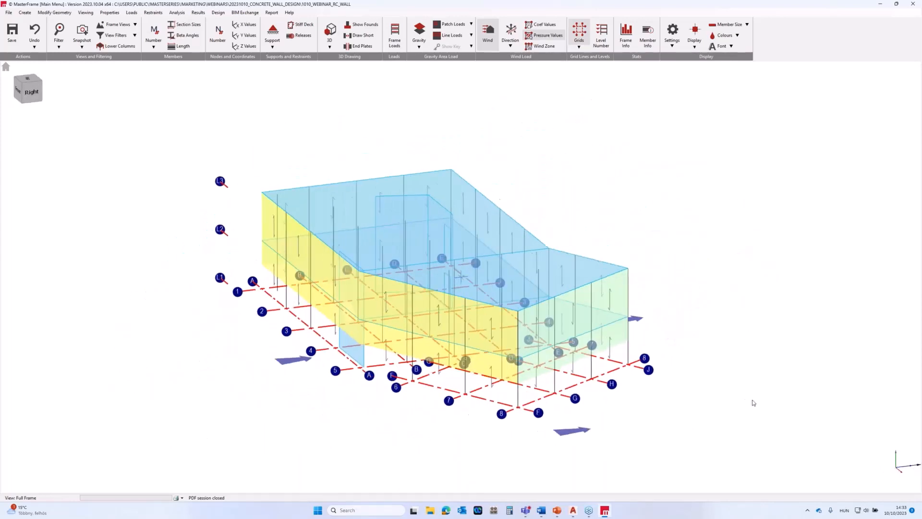
click(487, 30)
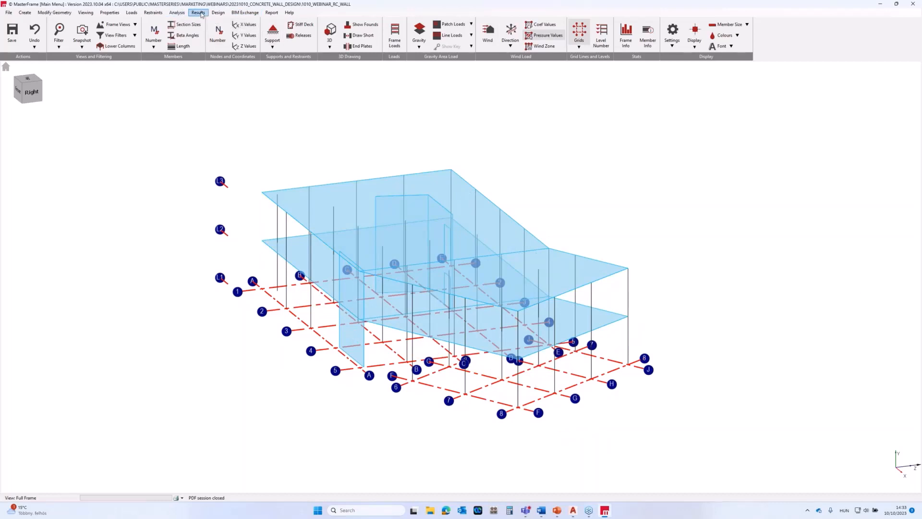
Show the graphical analysis results for the shell elements and examine the Y displacement contours on the slabs and walls.
click(202, 14)
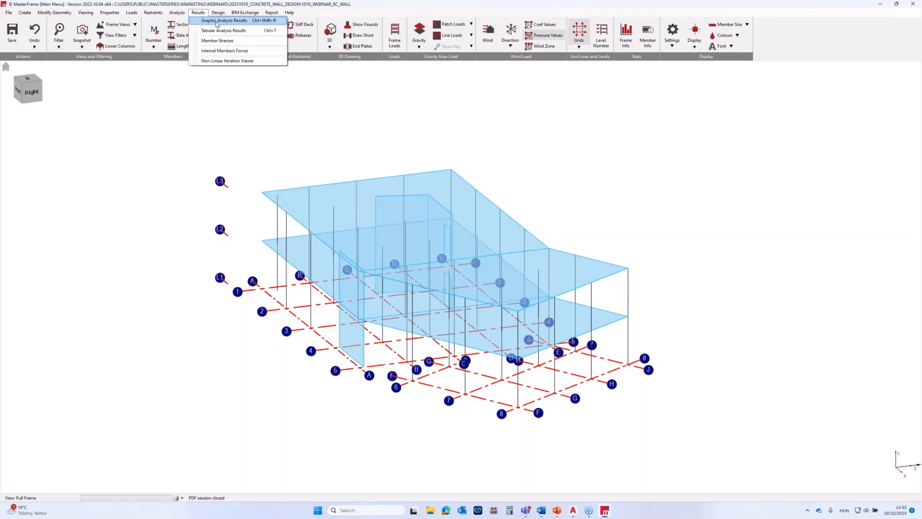
click(217, 21)
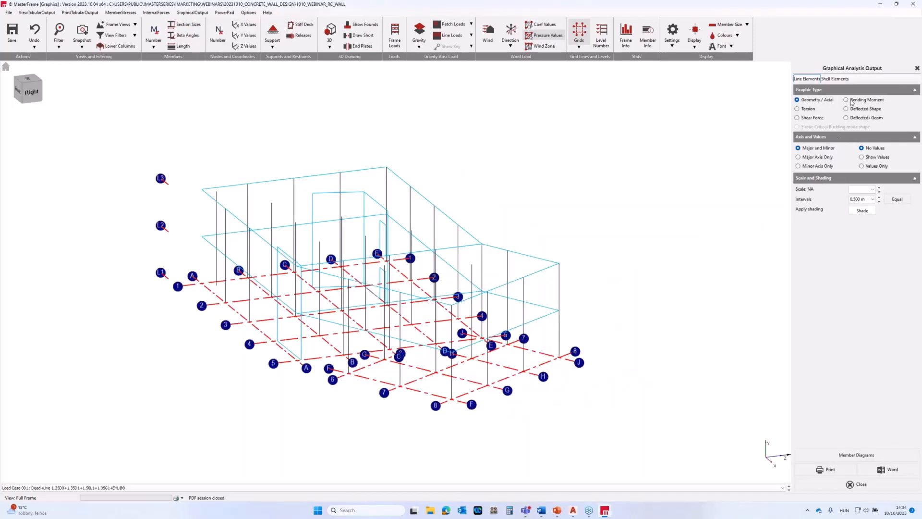
click(838, 79)
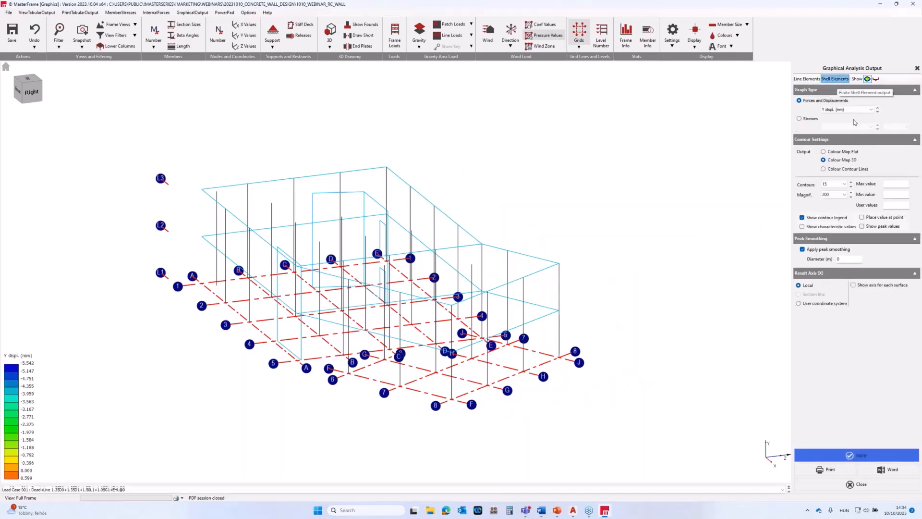
click(852, 111)
click(856, 110)
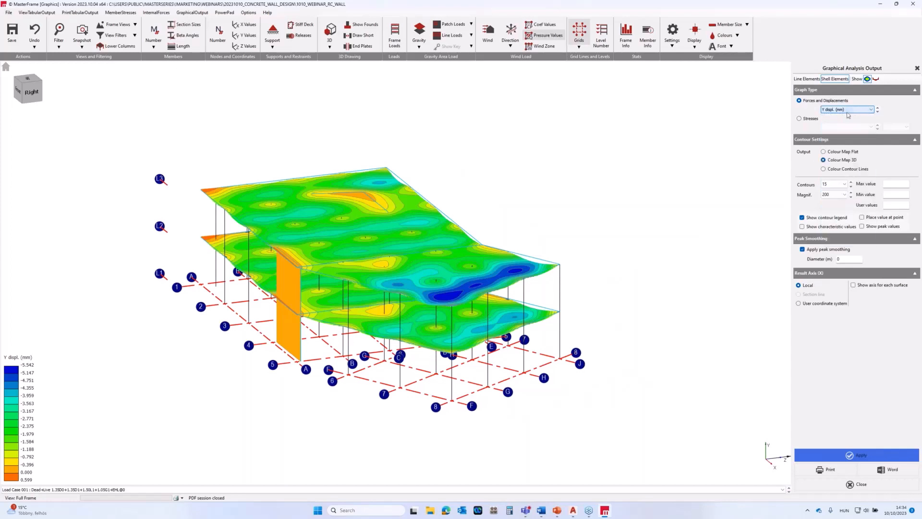
scroll(403, 303, up, 1)
scroll(459, 299, up, 1)
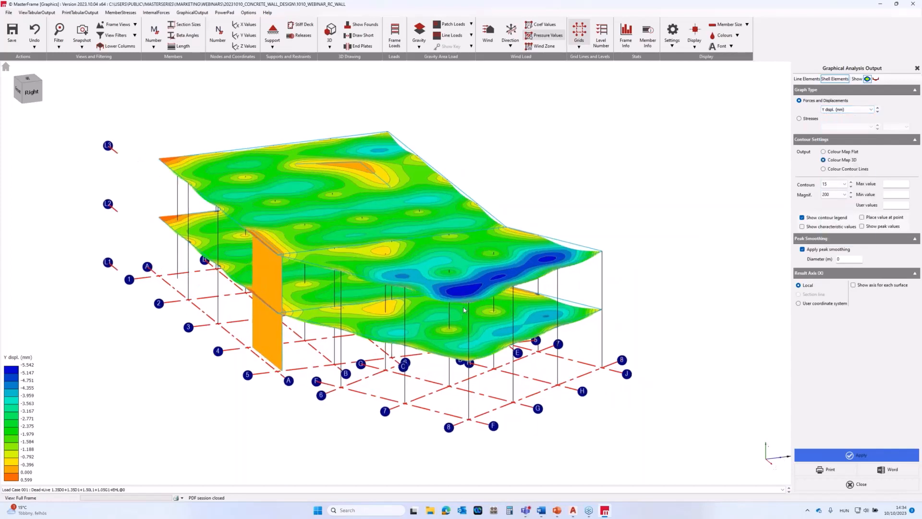
middle_drag(459, 298, 539, 366)
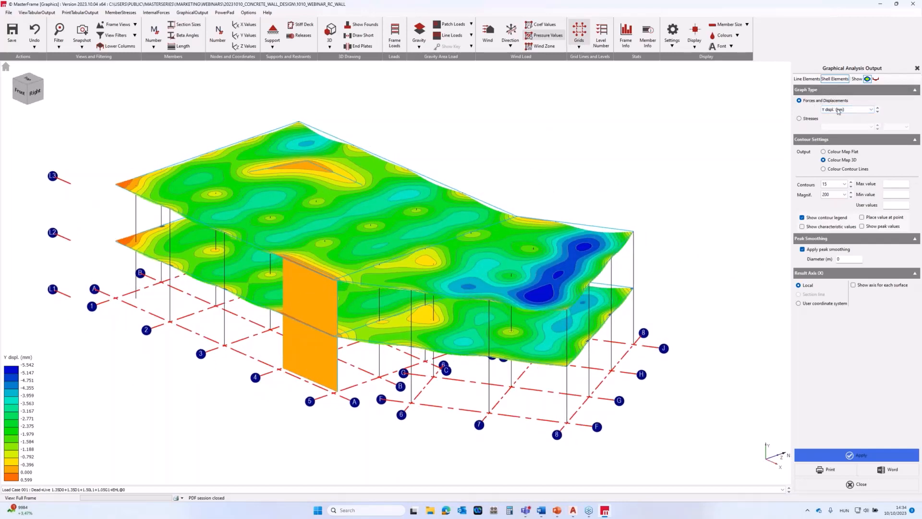
Switch the shell element contours to X displacement and examine them from the other side of the building.
click(841, 110)
click(831, 196)
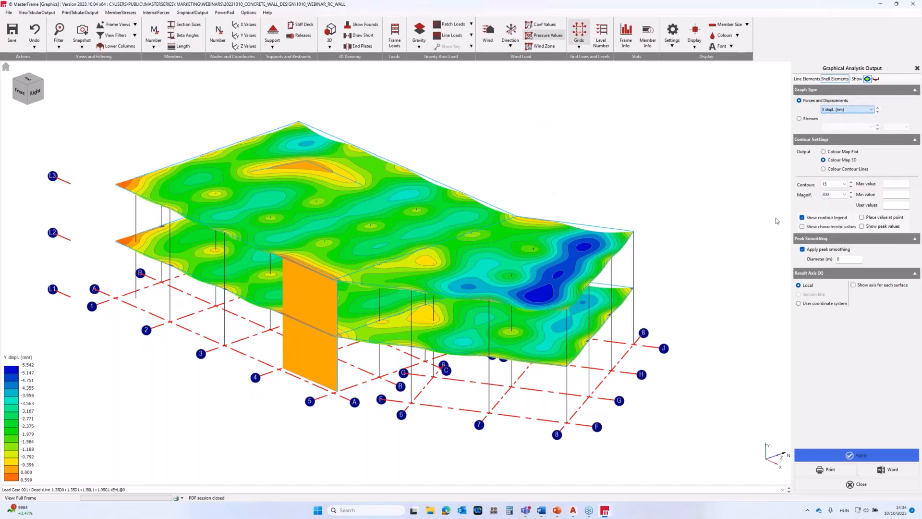
middle_drag(599, 316, 381, 361)
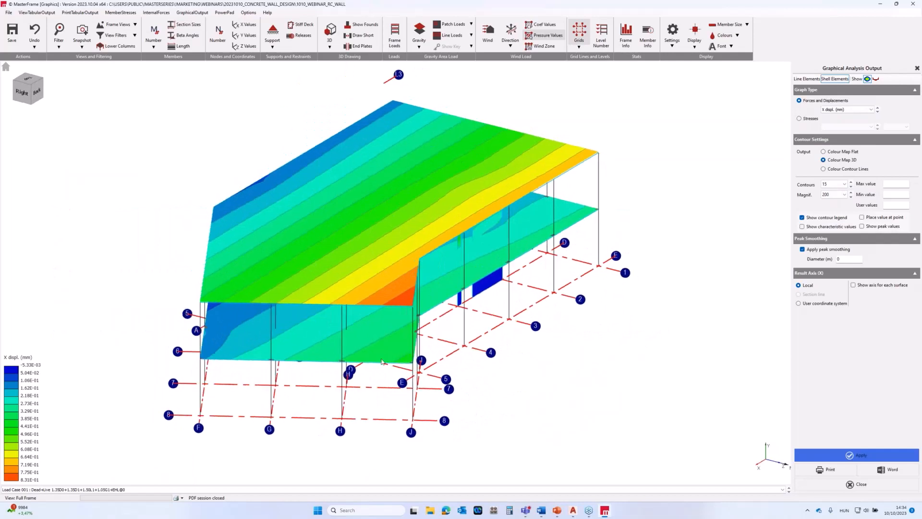
Switch the shell element contours to Z displacement, examine the slabs and walls, and close the graphical analysis output.
click(841, 110)
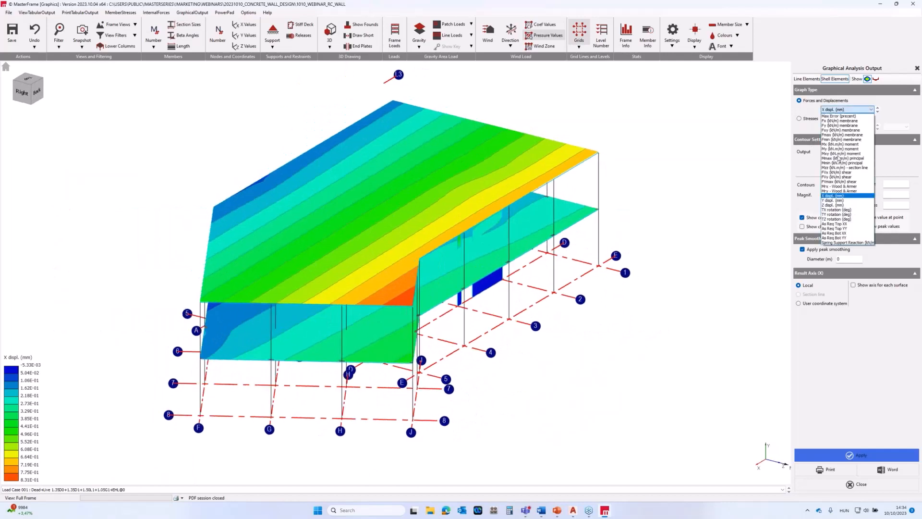
click(833, 205)
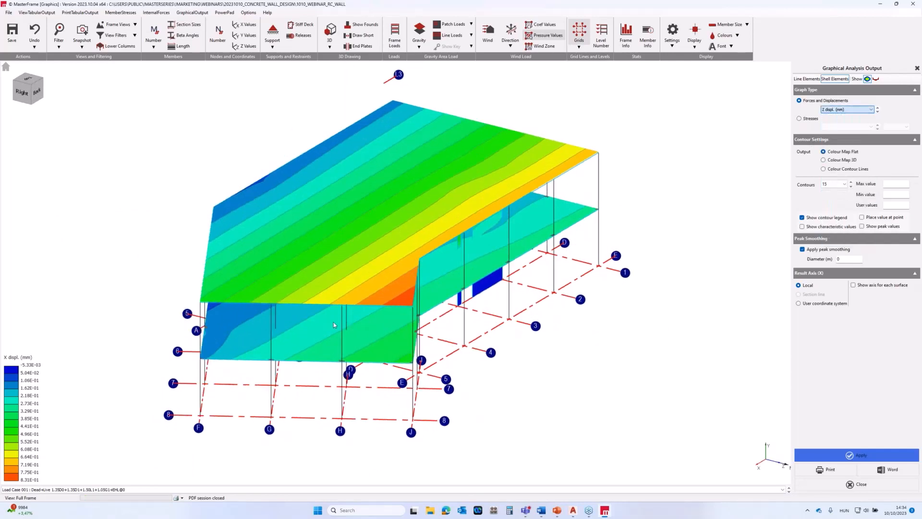
middle_drag(334, 325, 461, 277)
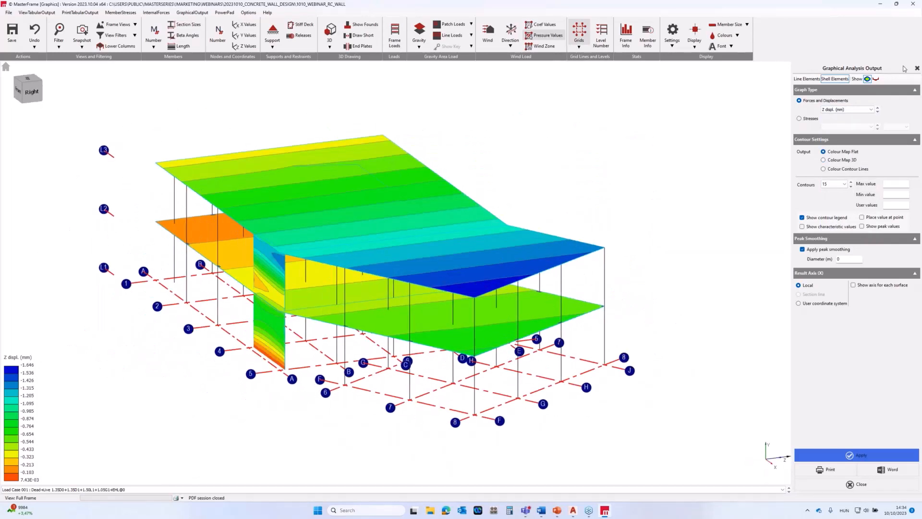
click(917, 69)
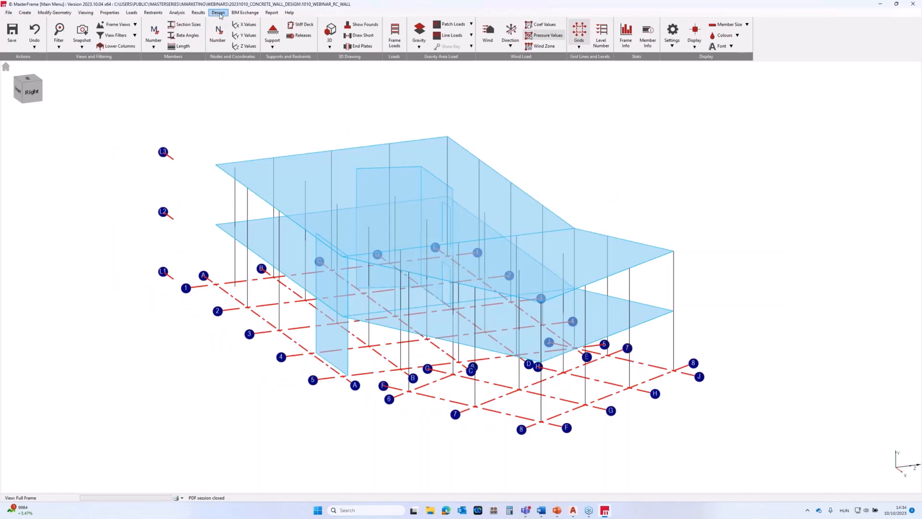
Start the concrete wall design, review the default grades and cover, wall pier and coupler beam settings, and save them.
click(219, 13)
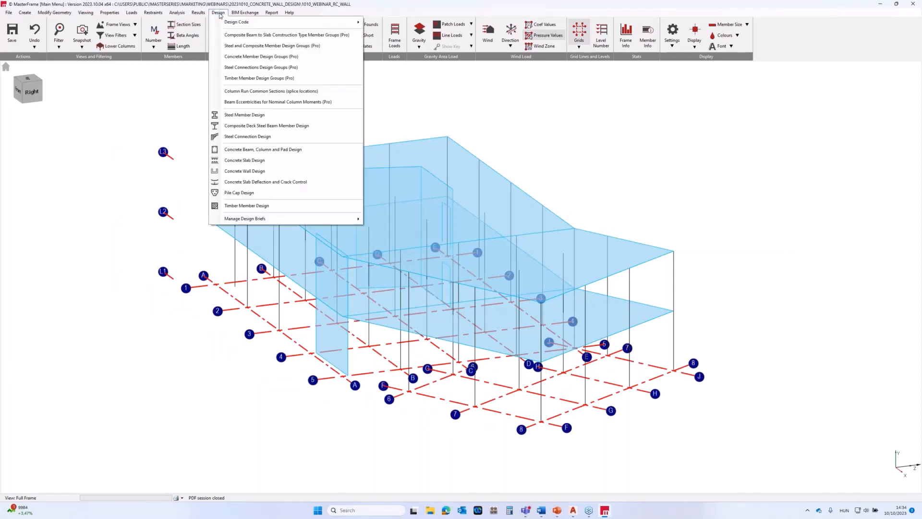
click(241, 172)
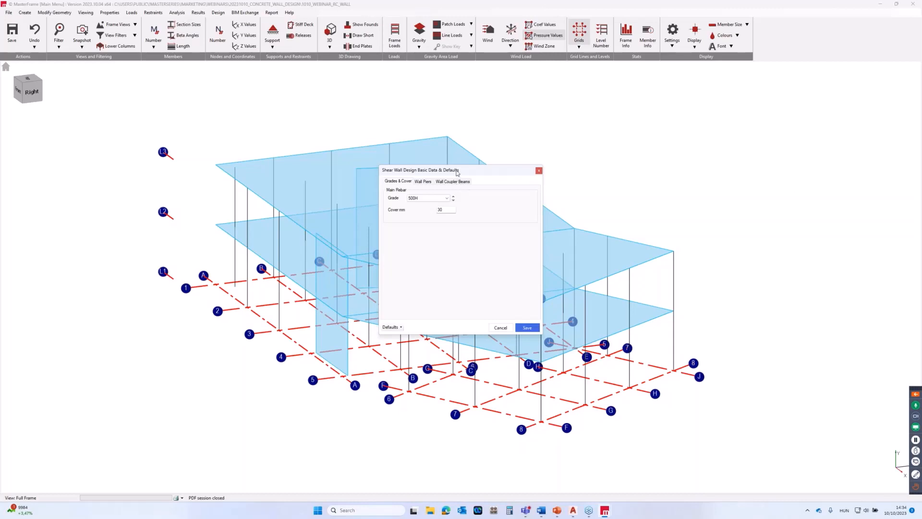
click(421, 183)
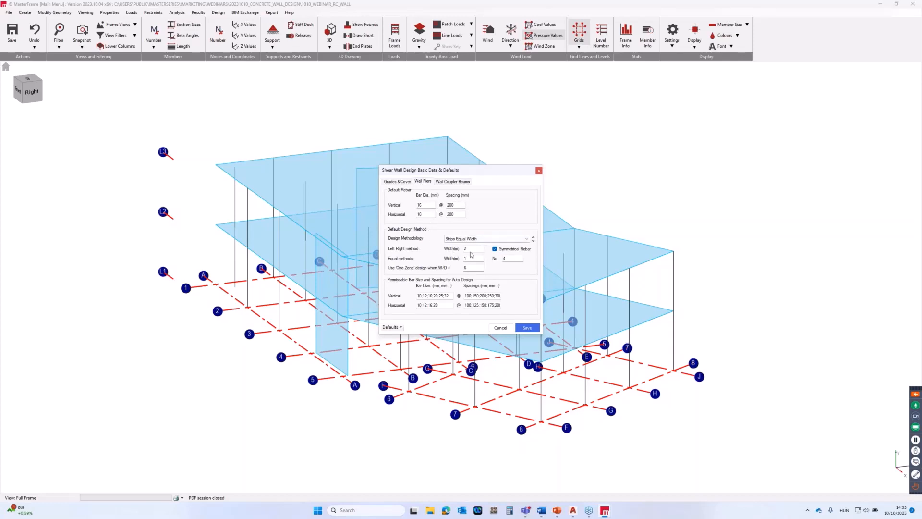
click(452, 182)
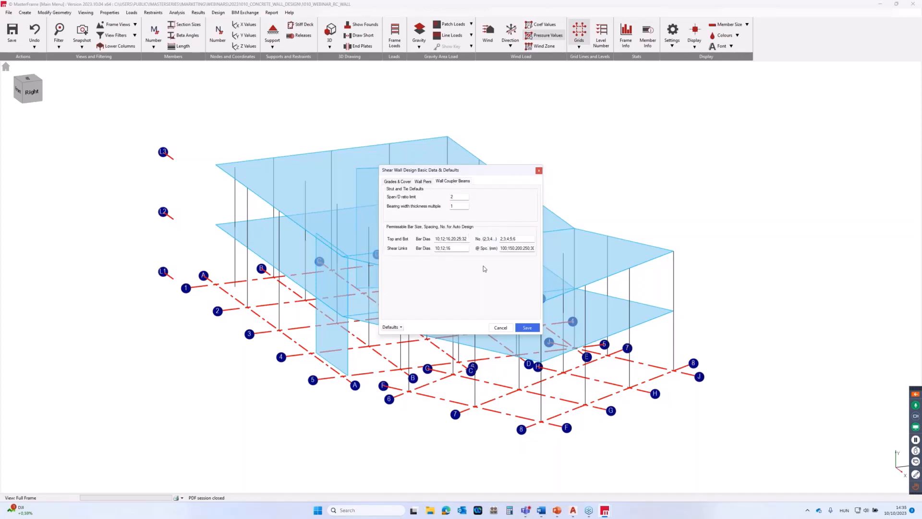
click(400, 328)
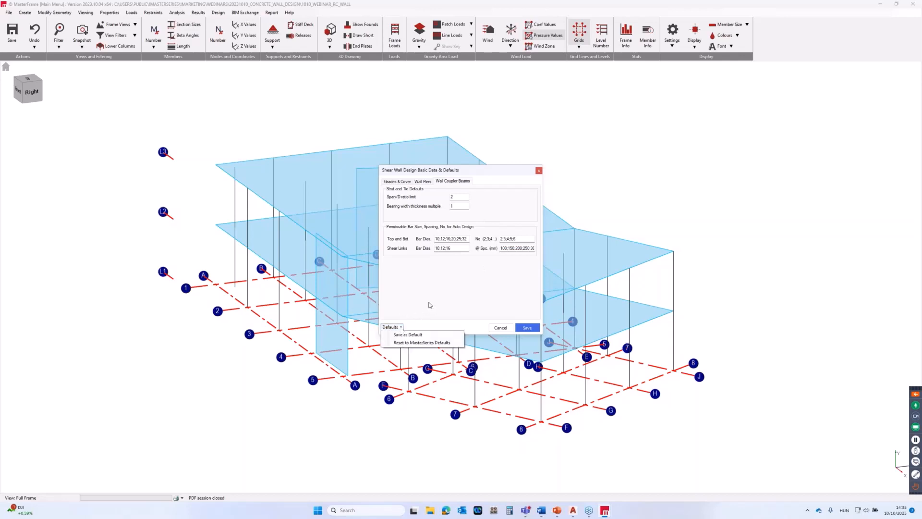
click(428, 303)
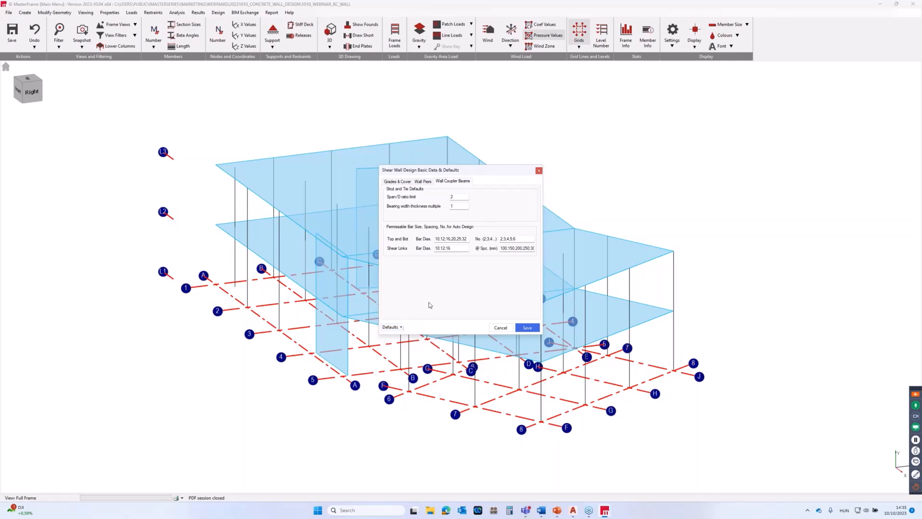
click(528, 328)
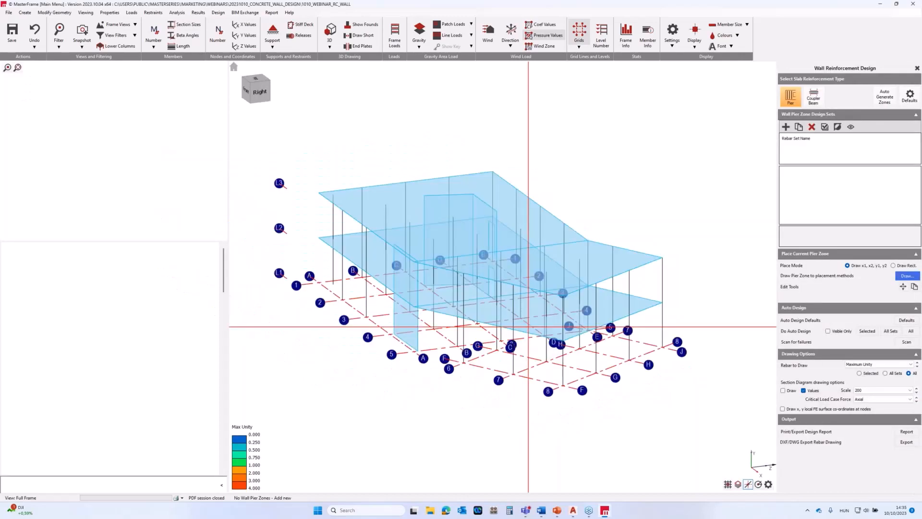
Filter the view to show FE surfaces only, limited to vertical orientation, so that just the walls and grid lines are displayed.
scroll(560, 232, up, 2)
scroll(525, 269, down, 1)
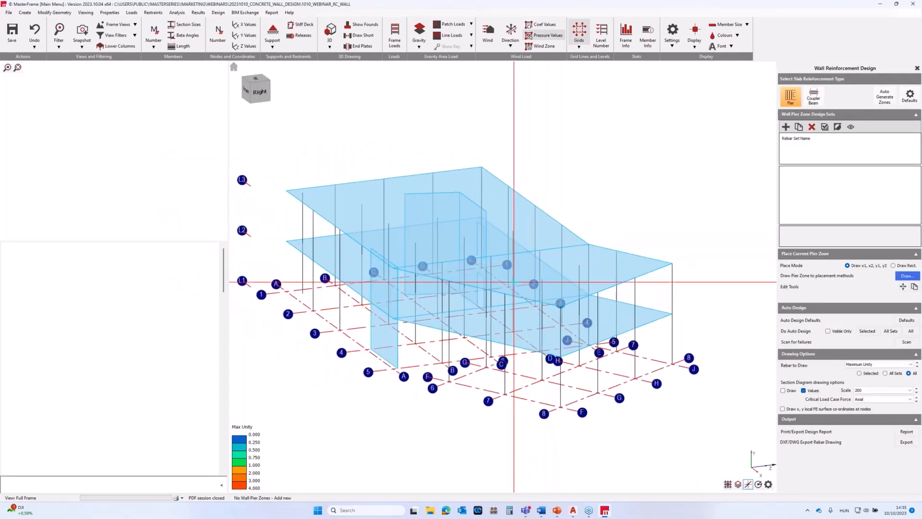
middle_drag(502, 277, 519, 279)
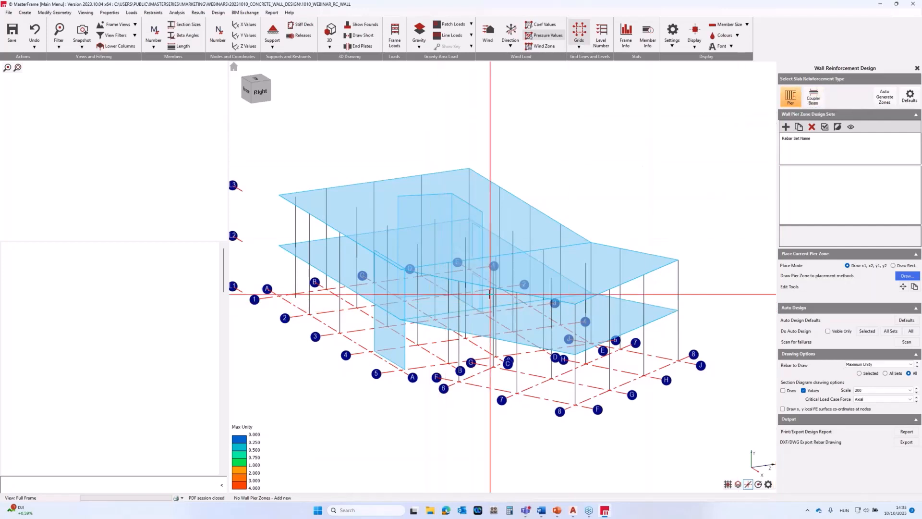
scroll(491, 294, down, 1)
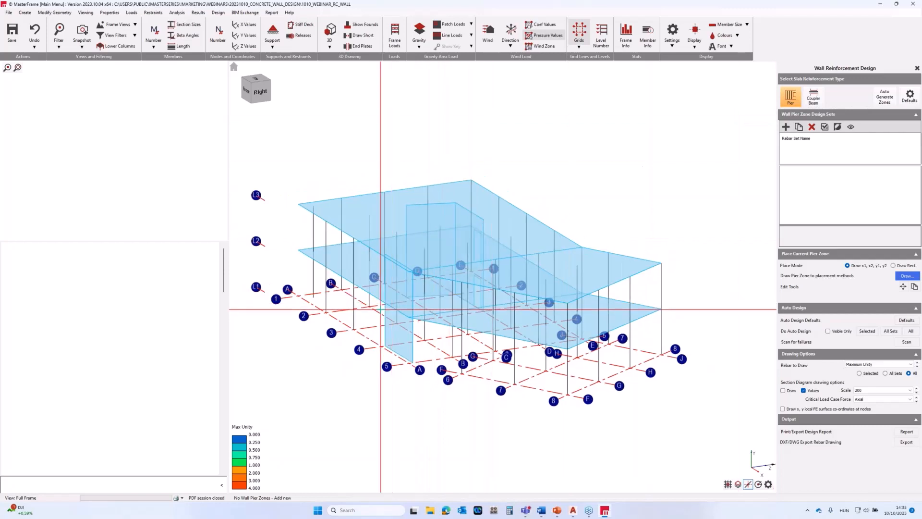
middle_drag(381, 309, 545, 343)
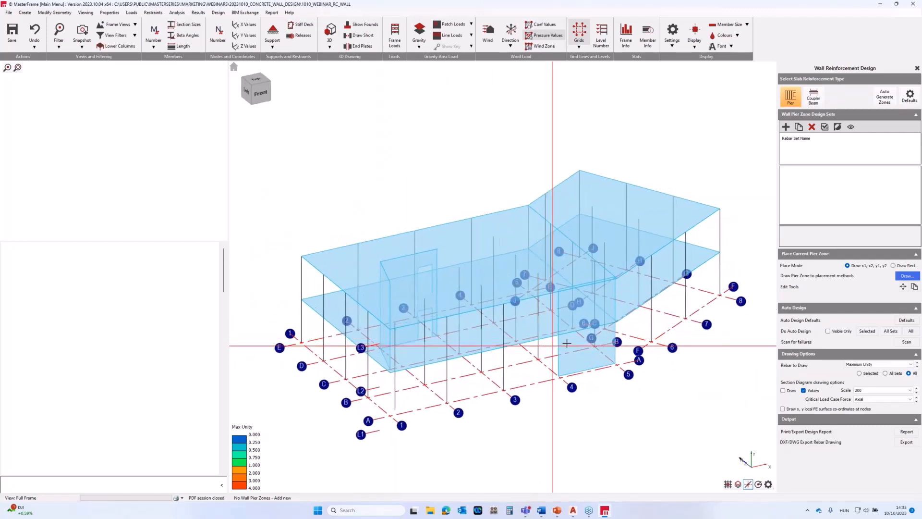
click(134, 37)
click(98, 75)
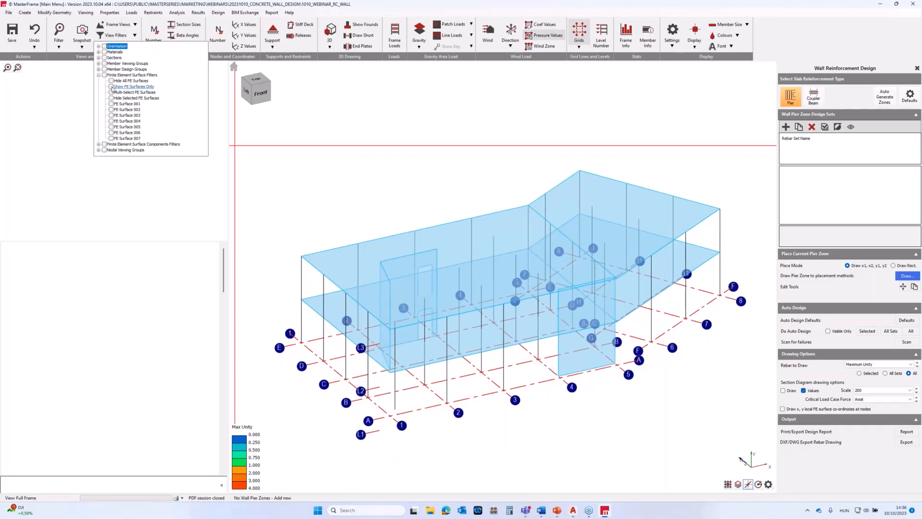
click(112, 87)
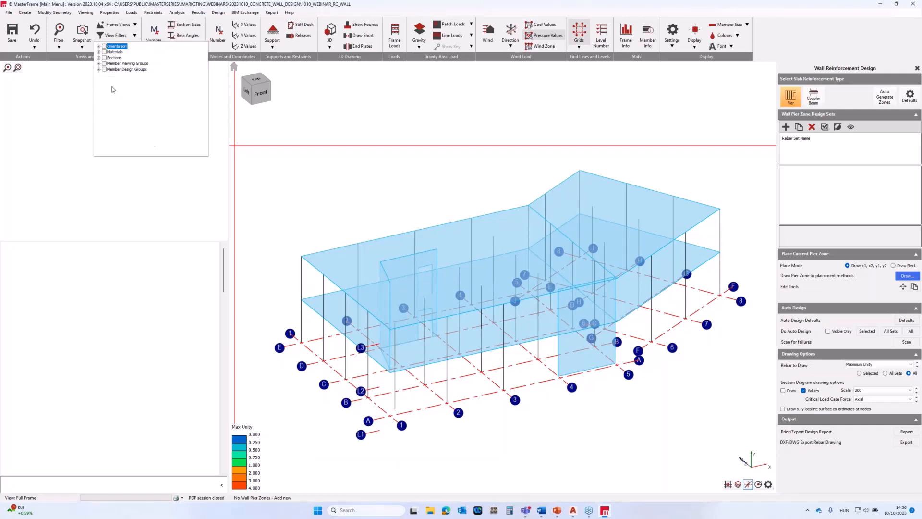
click(98, 46)
click(111, 64)
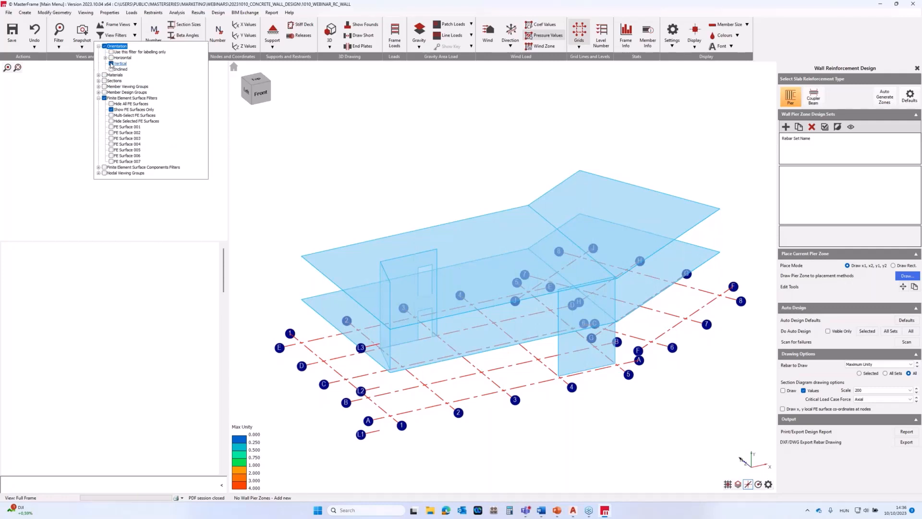
click(135, 36)
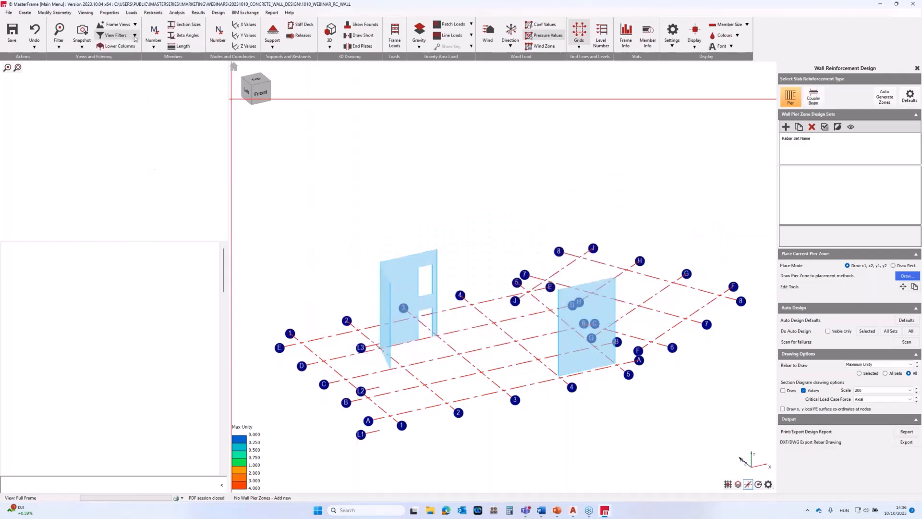
Add a new wall pier zone design set and assign the standalone wall on gridline A as its parent FE surface.
scroll(499, 306, up, 2)
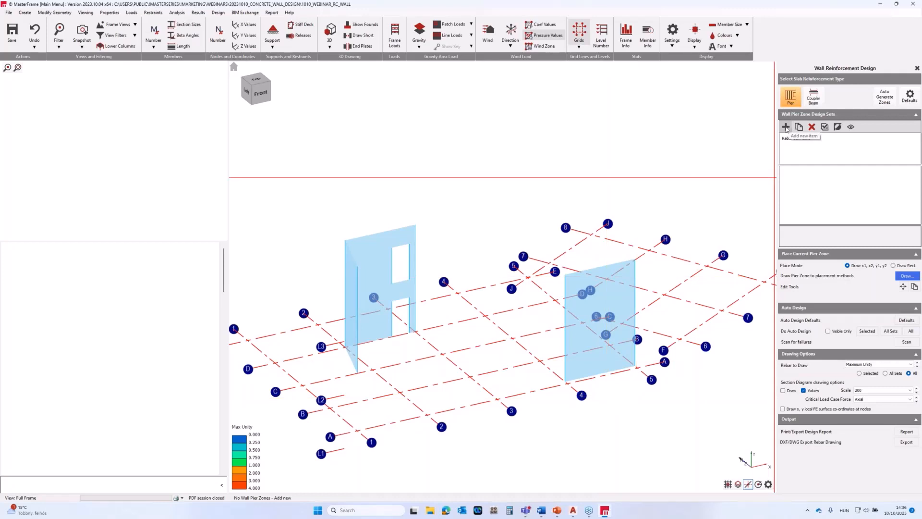
click(786, 127)
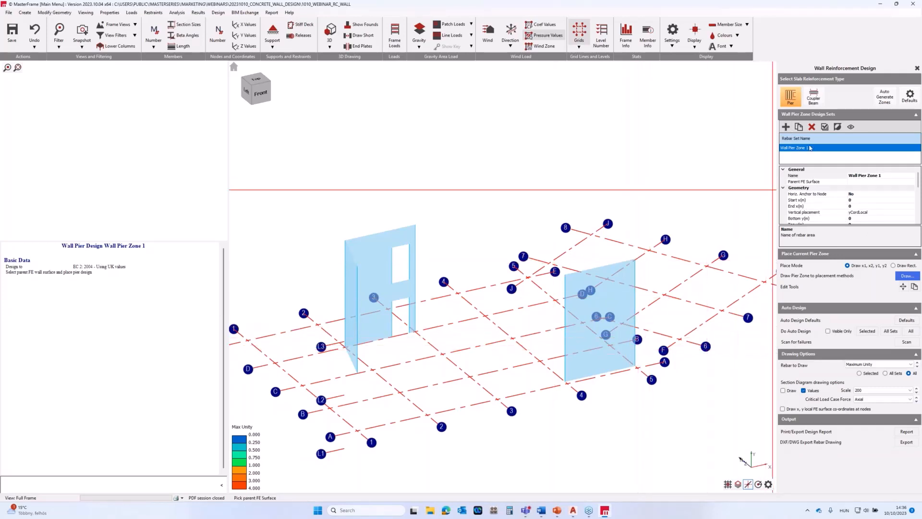
scroll(844, 192, down, 6)
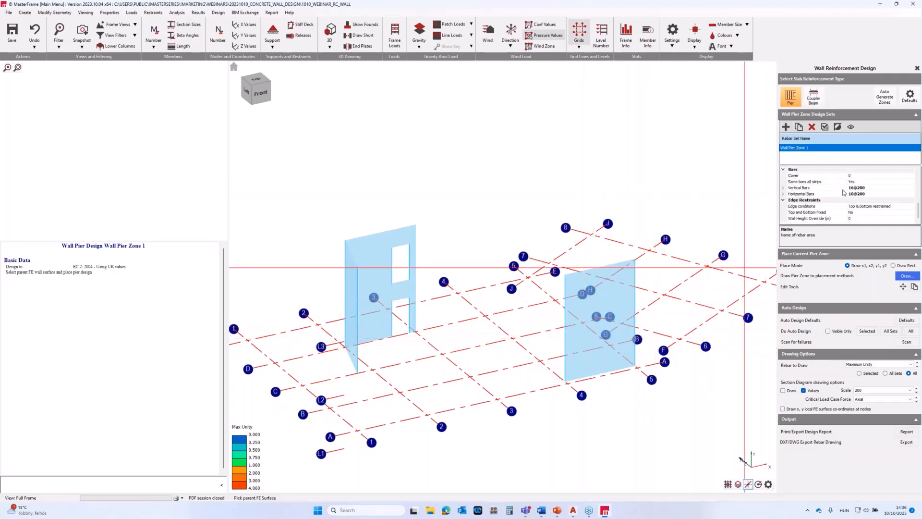
scroll(843, 192, up, 3)
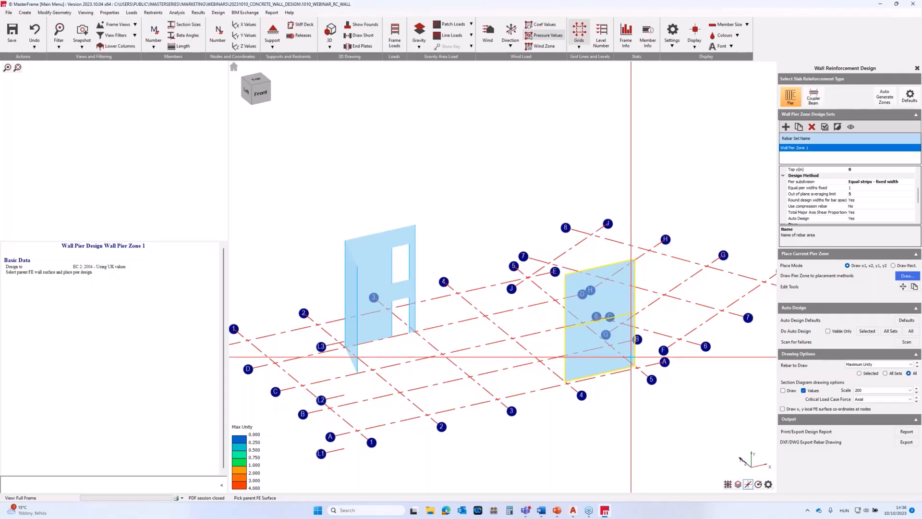
click(627, 359)
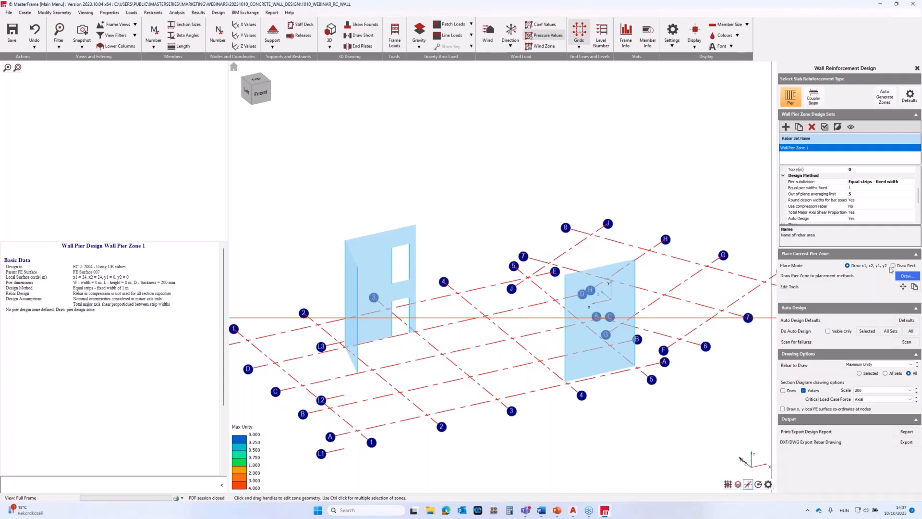
Draw a rectangular pier zone 6 m wide and 4.5 m high over the lower storey of the standalone wall.
click(893, 266)
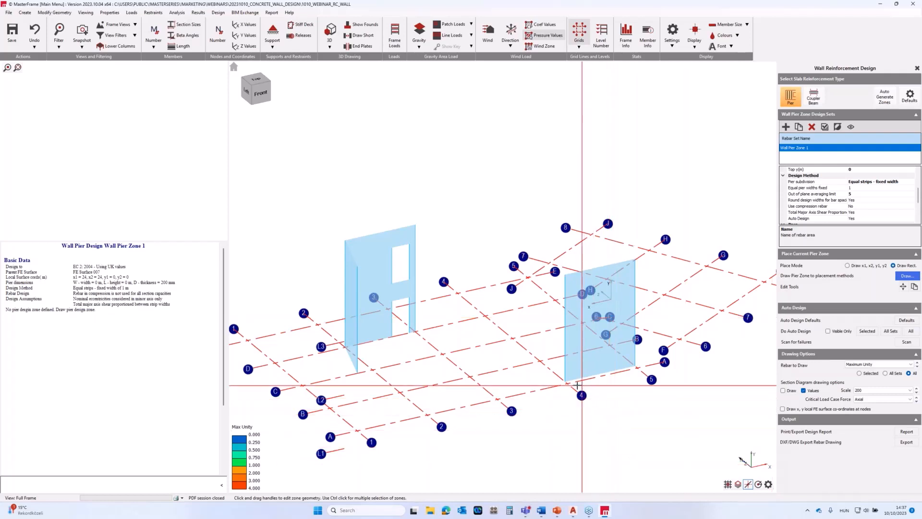
click(907, 275)
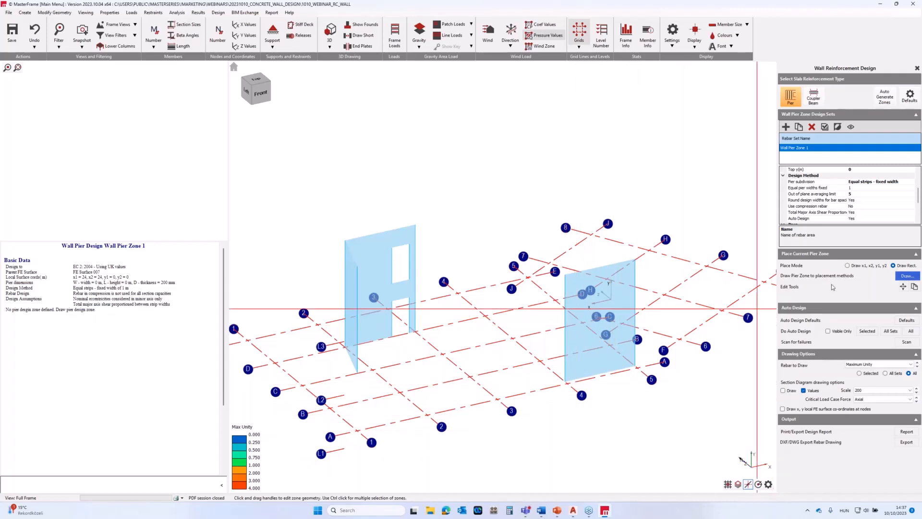
click(566, 382)
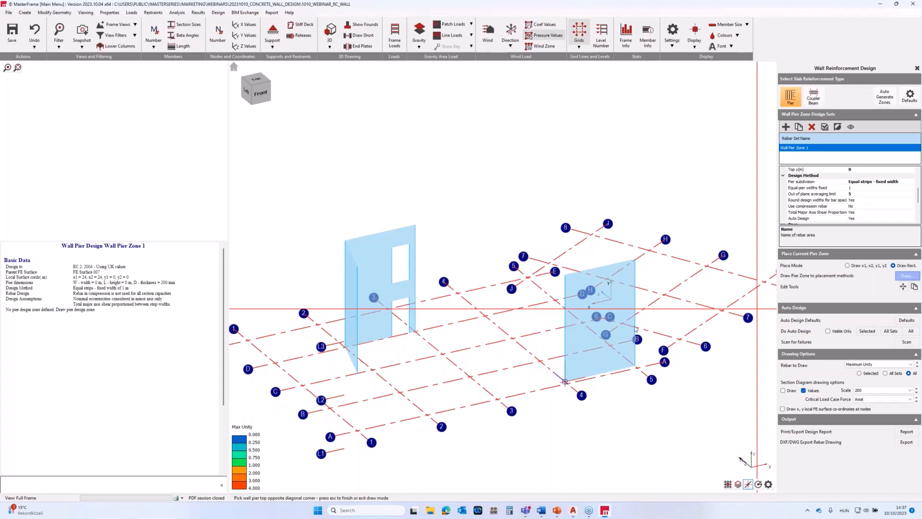
middle_drag(632, 331, 614, 334)
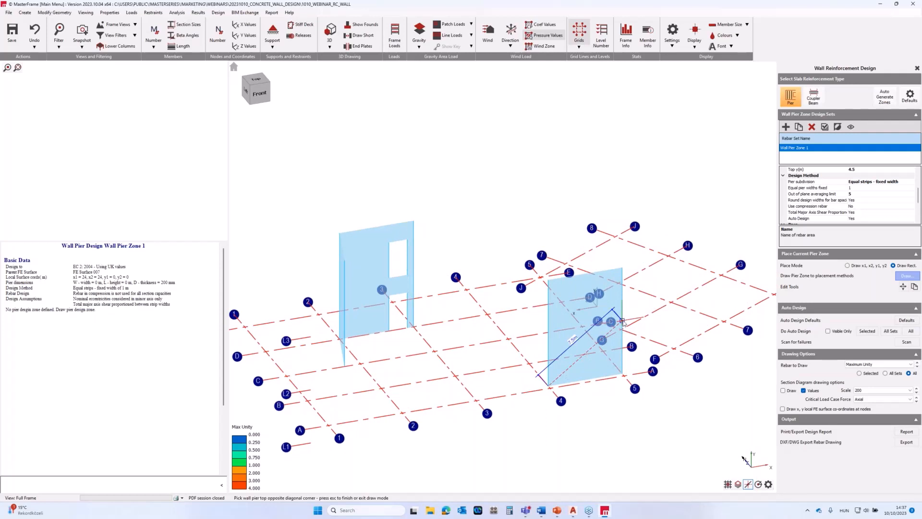
click(623, 320)
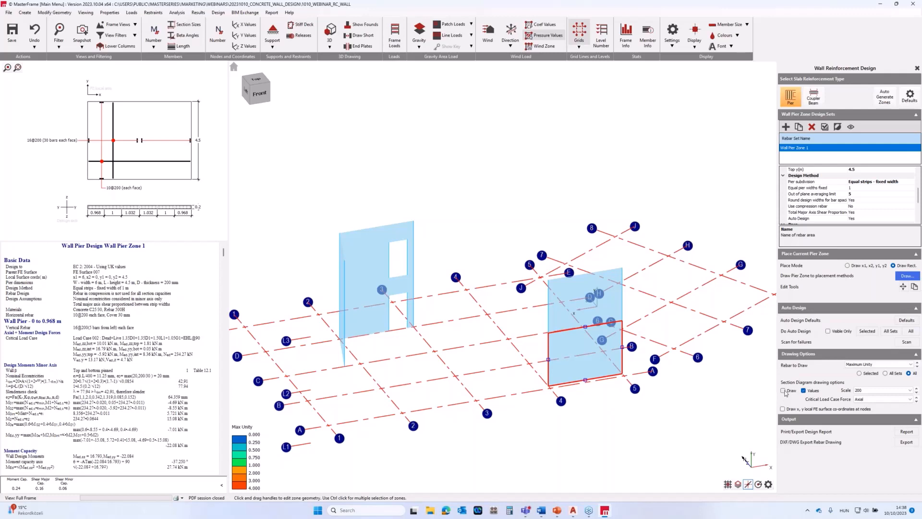
Turn on the section diagrams for the pier zone and examine the axial force in its strips from both sides of the wall.
click(784, 391)
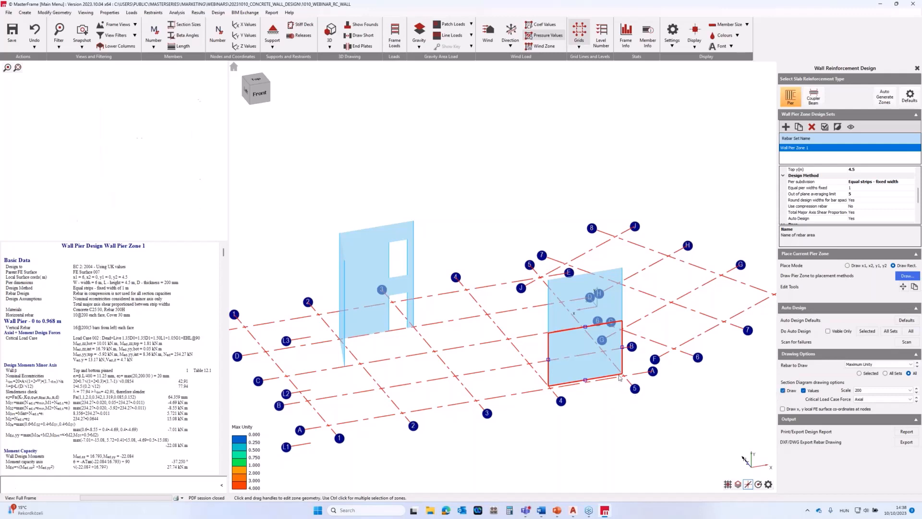
scroll(620, 377, up, 4)
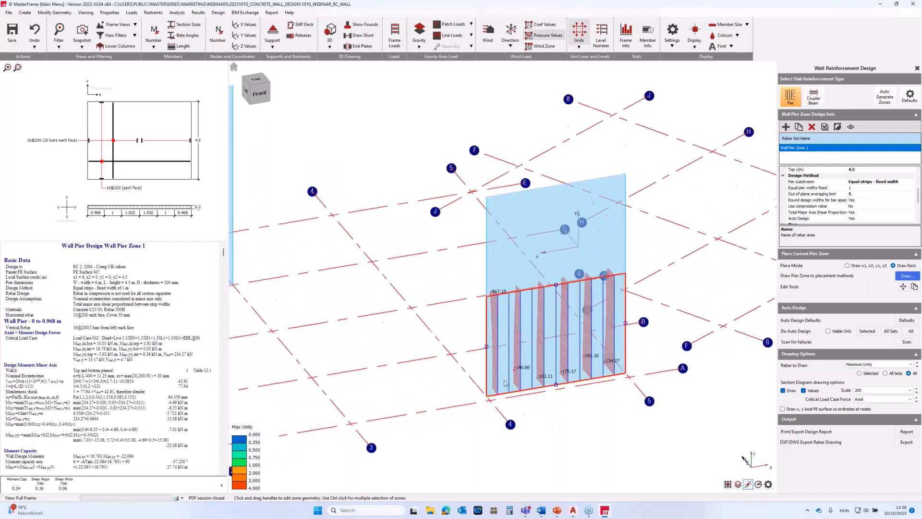
middle_drag(511, 382, 579, 321)
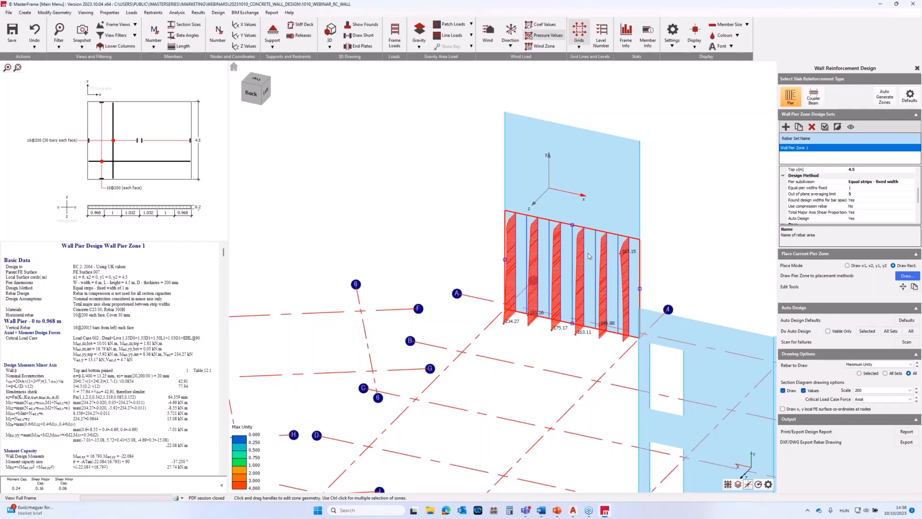
middle_drag(587, 267, 571, 282)
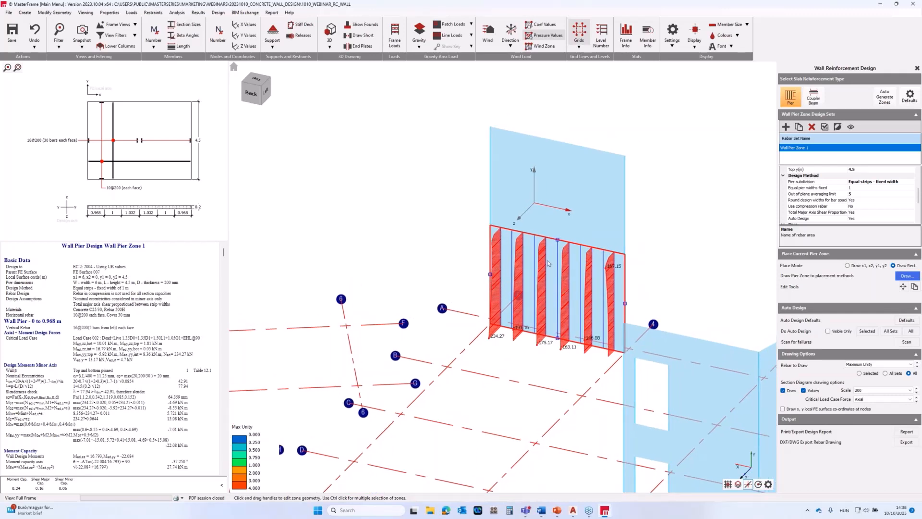
Examine the pier zone's side edge handle and its start and end x coordinates in the geometry properties.
scroll(843, 209, up, 3)
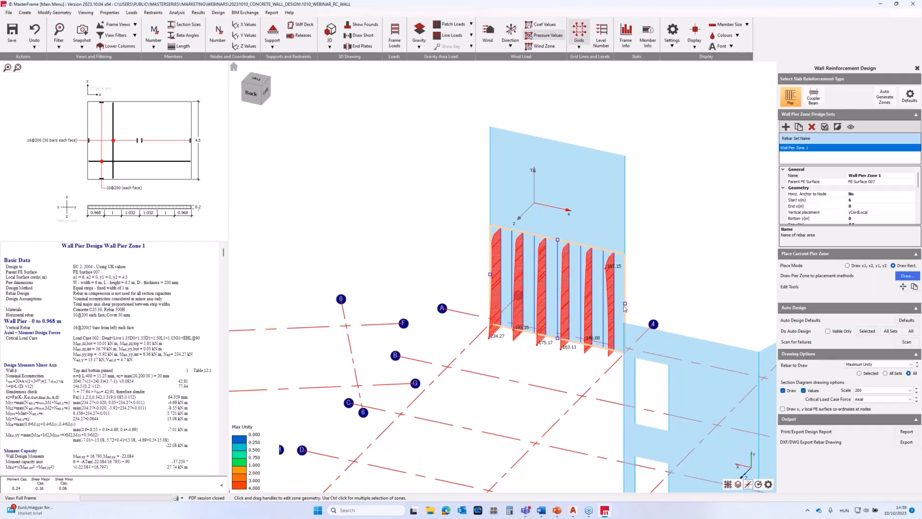
mouse_move(624, 305)
mouse_down()
mouse_move(597, 299)
mouse_move(625, 305)
mouse_up()
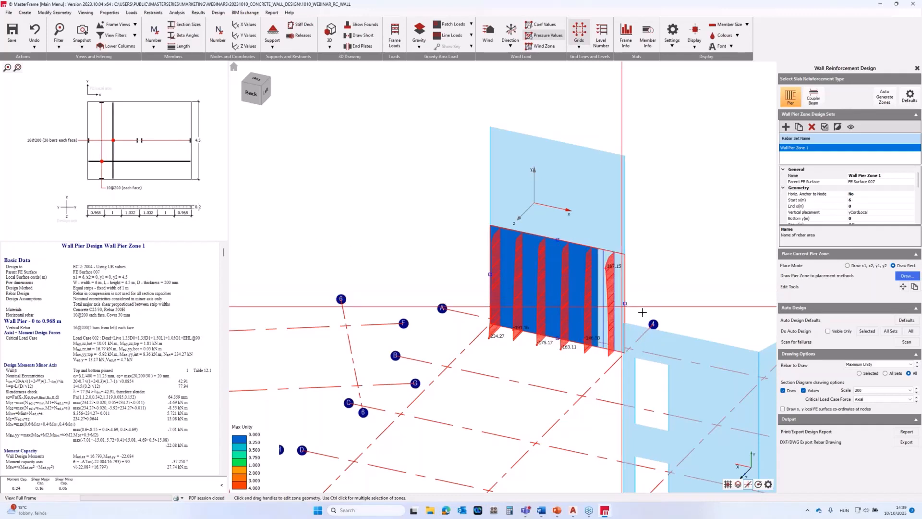
scroll(855, 203, down, 1)
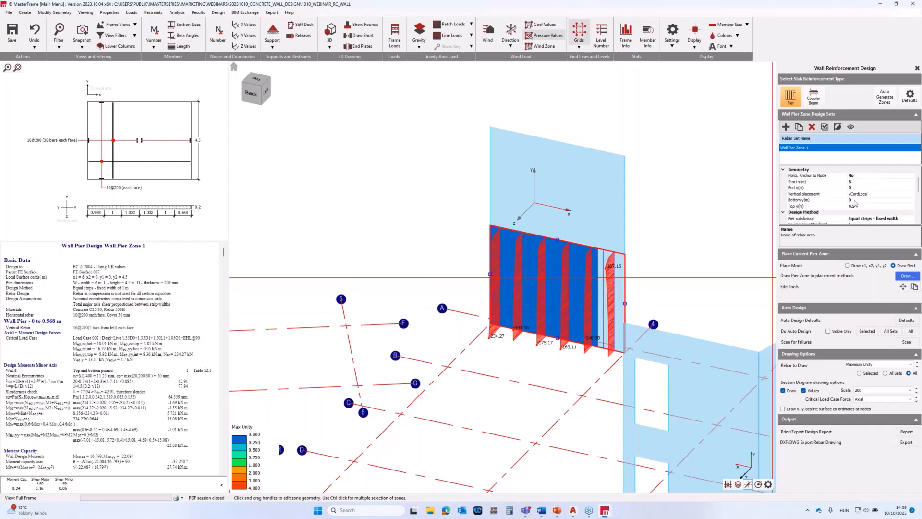
scroll(850, 196, up, 1)
scroll(845, 190, down, 1)
click(832, 183)
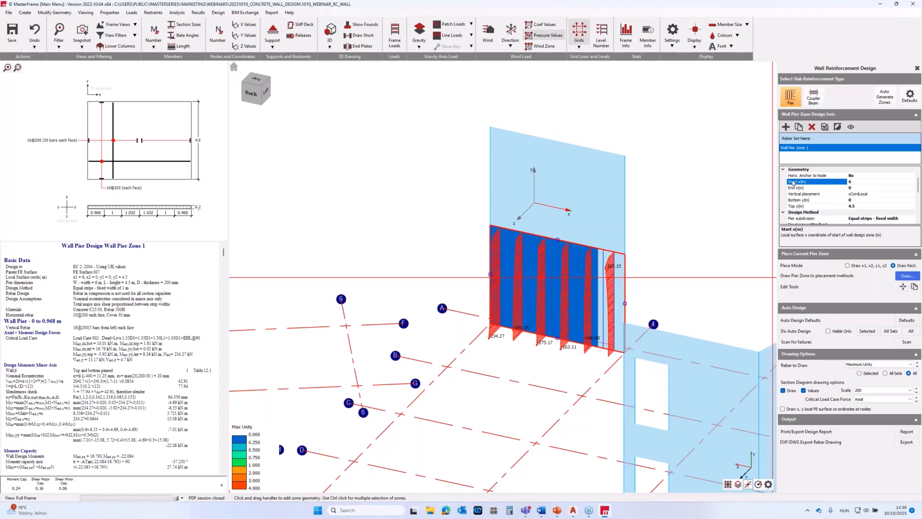
click(817, 188)
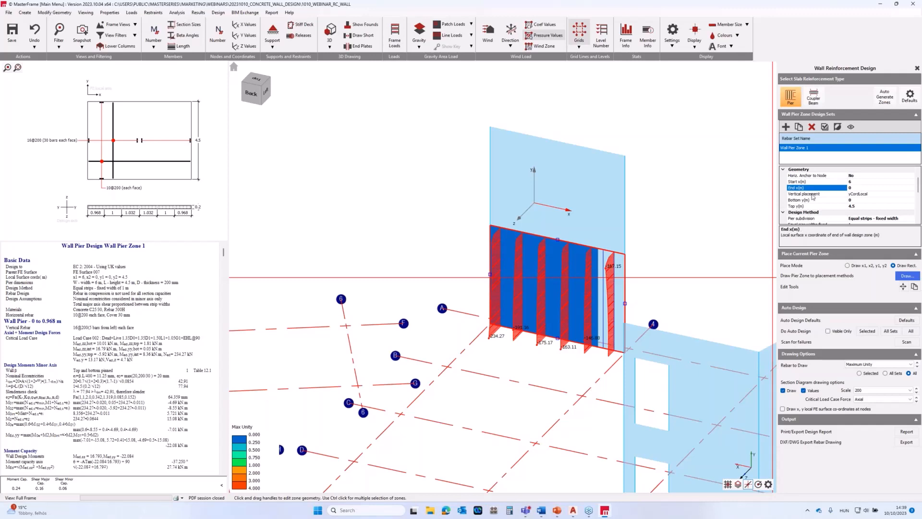
Review the pier zone's vertical placement methods, keeping yCordLocal, and check its bottom y coordinate in the geometry properties.
click(813, 195)
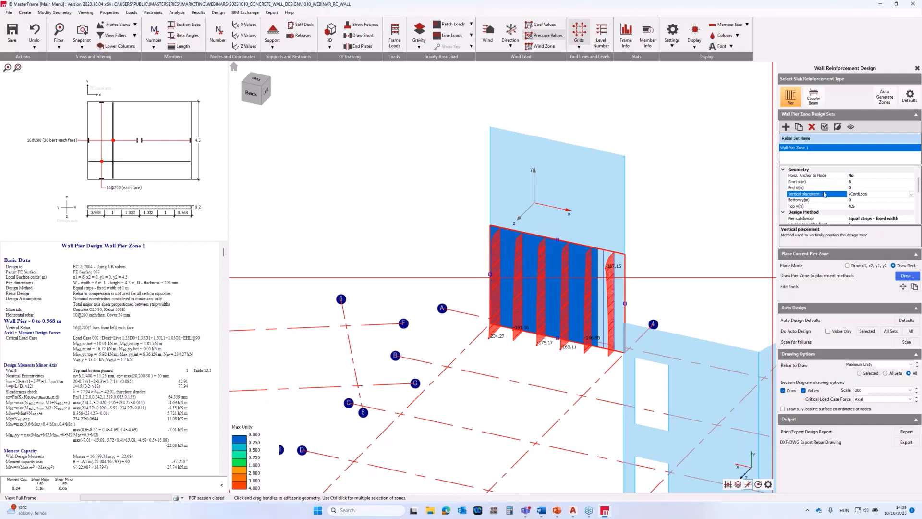
scroll(827, 194, down, 1)
scroll(857, 193, up, 1)
click(911, 194)
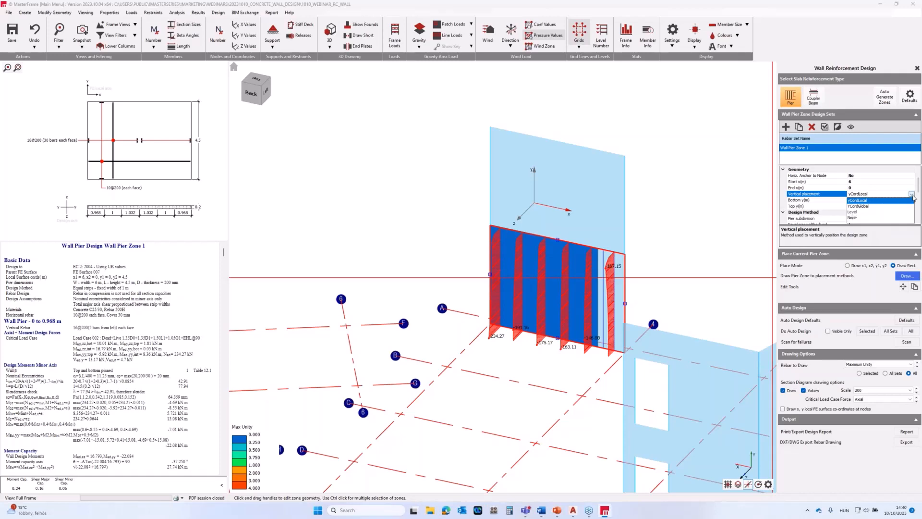
click(894, 201)
click(802, 201)
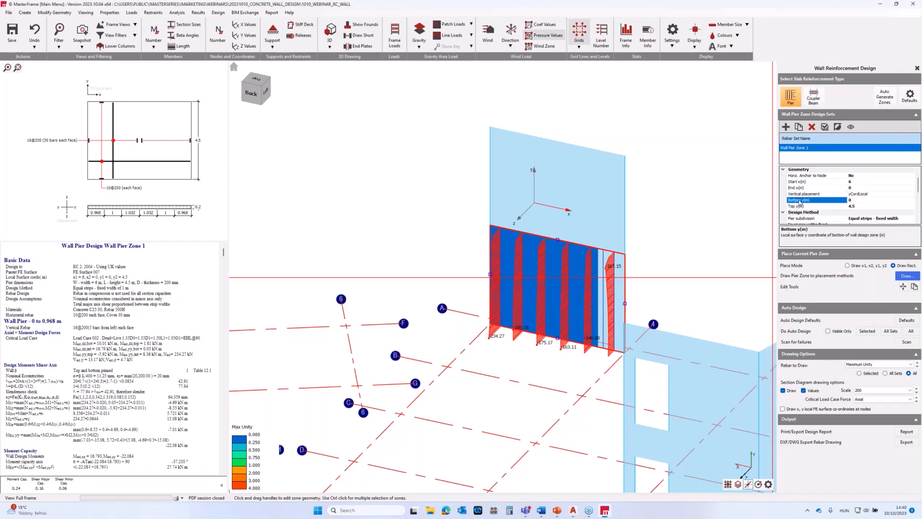
Examine the pier subdivision method, its fixed equal pier width setting and the strip widths in the wall section drawing.
scroll(813, 203, down, 2)
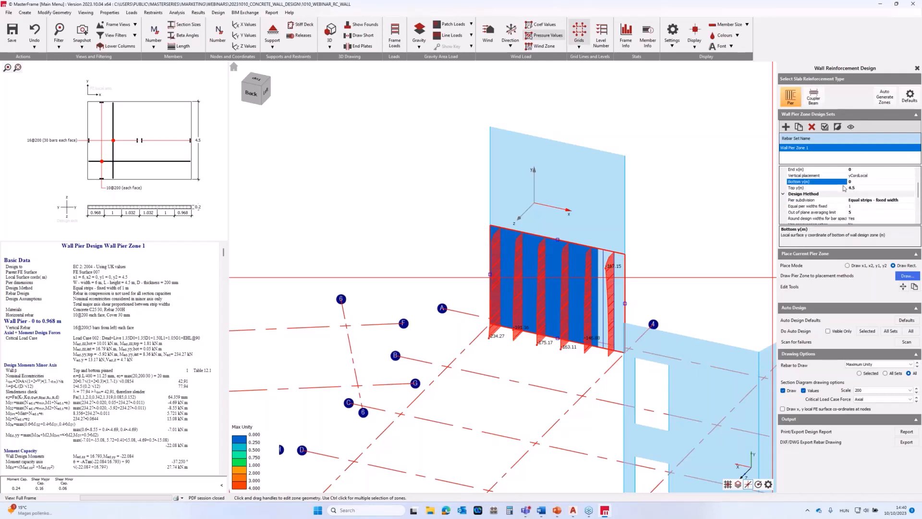
scroll(845, 188, down, 2)
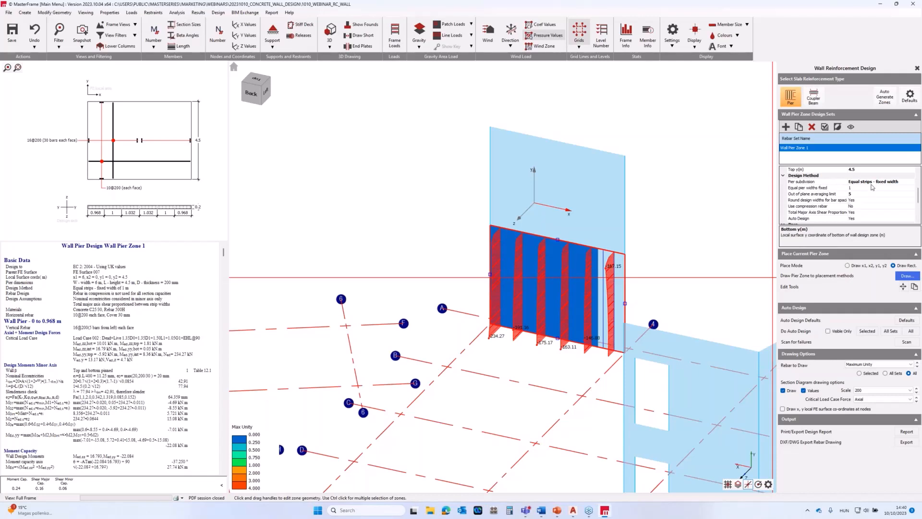
click(900, 183)
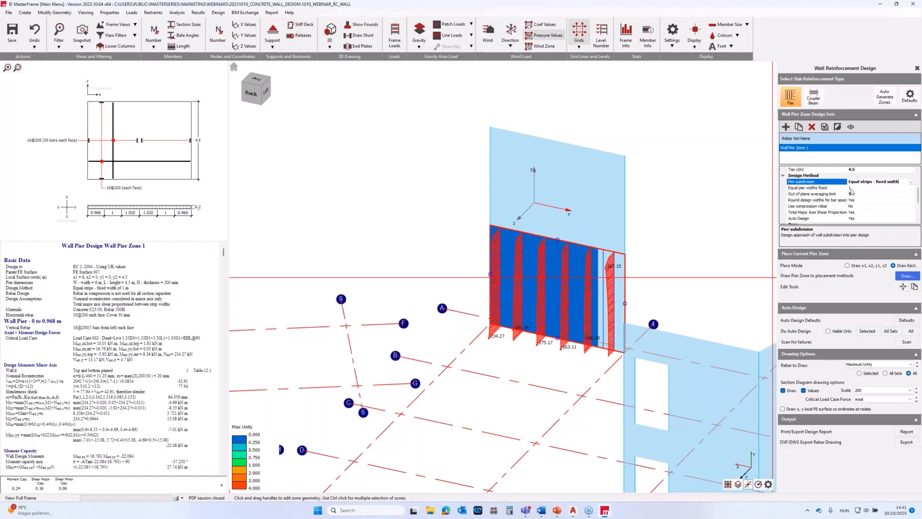
key(Down)
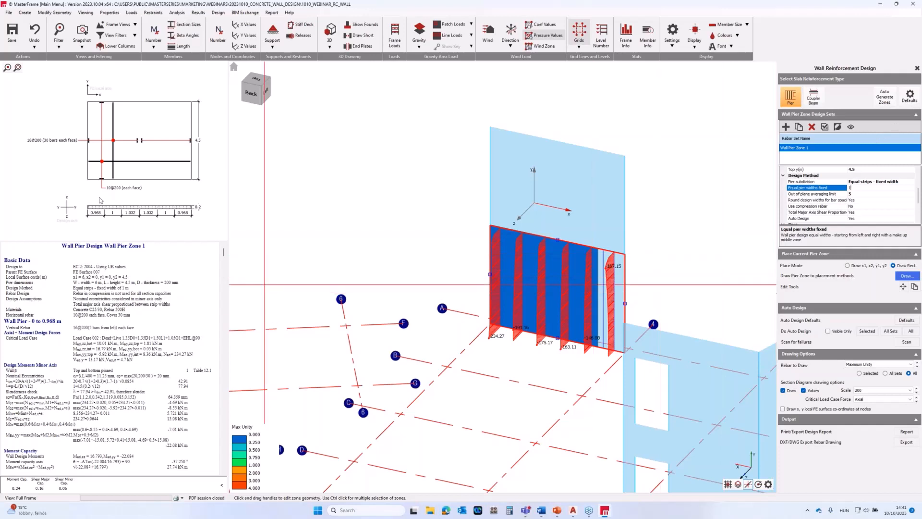
scroll(101, 198, up, 2)
scroll(118, 208, up, 3)
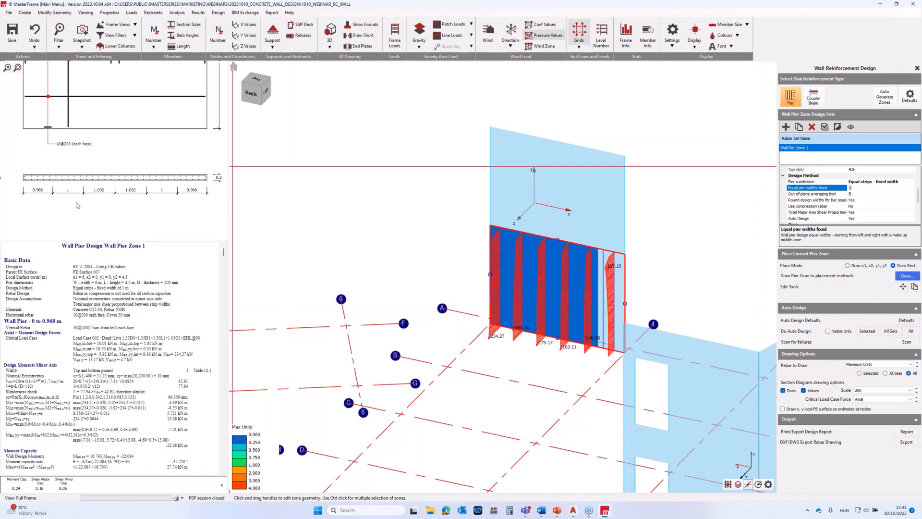
scroll(44, 184, up, 2)
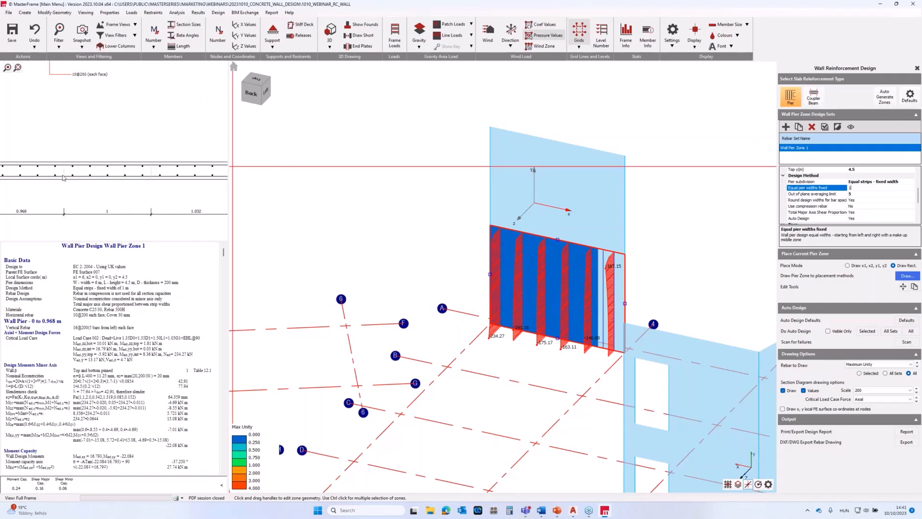
scroll(61, 177, down, 5)
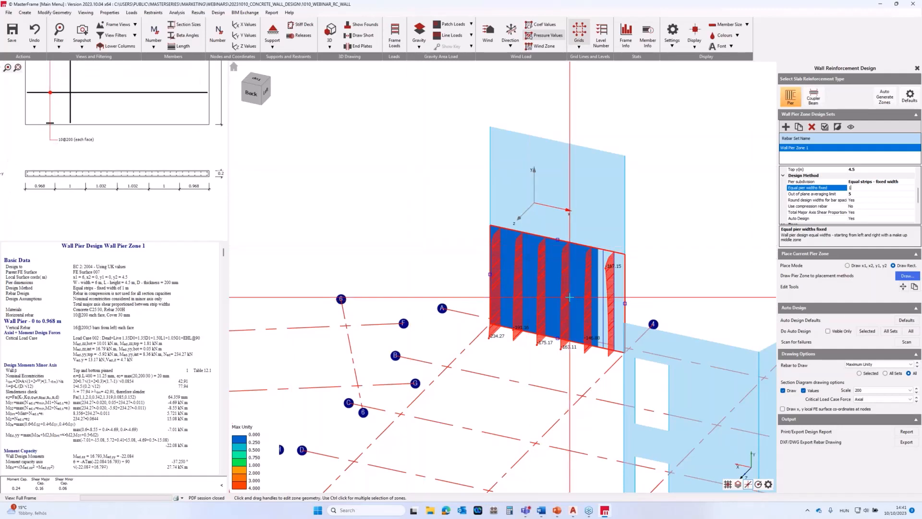
View the Moment Major section diagrams of the wall strips and return the critical load case force to Axial.
scroll(567, 300, up, 3)
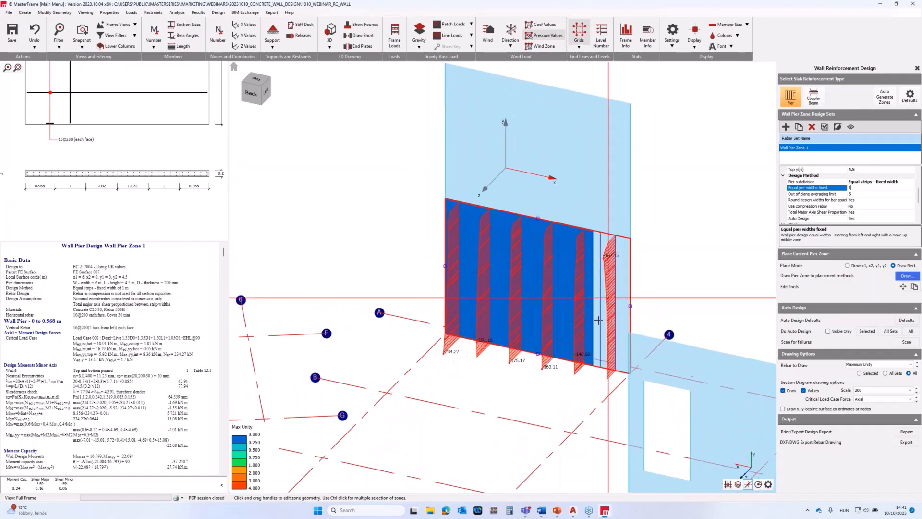
scroll(565, 319, down, 2)
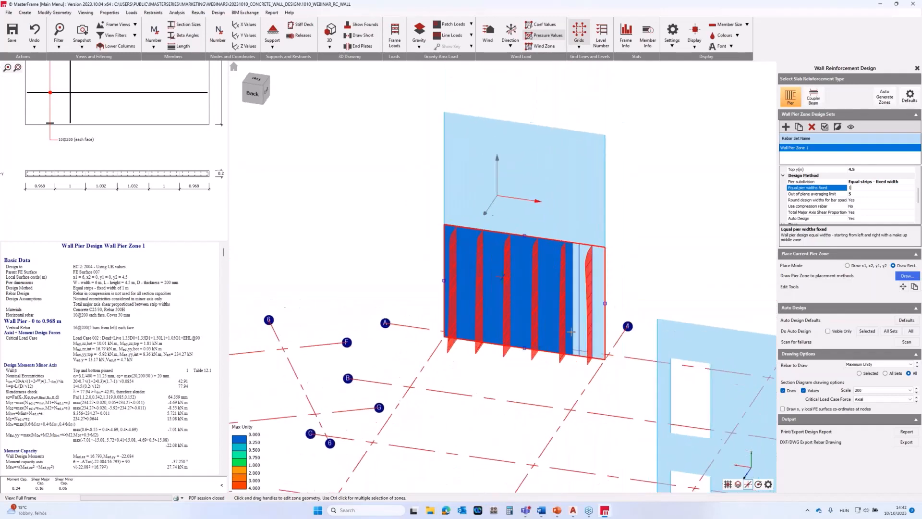
middle_drag(559, 335, 580, 274)
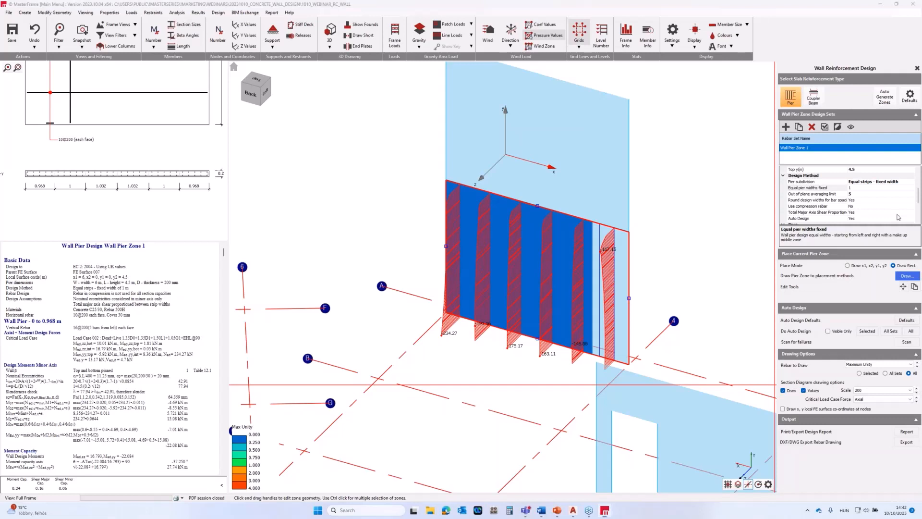
click(875, 403)
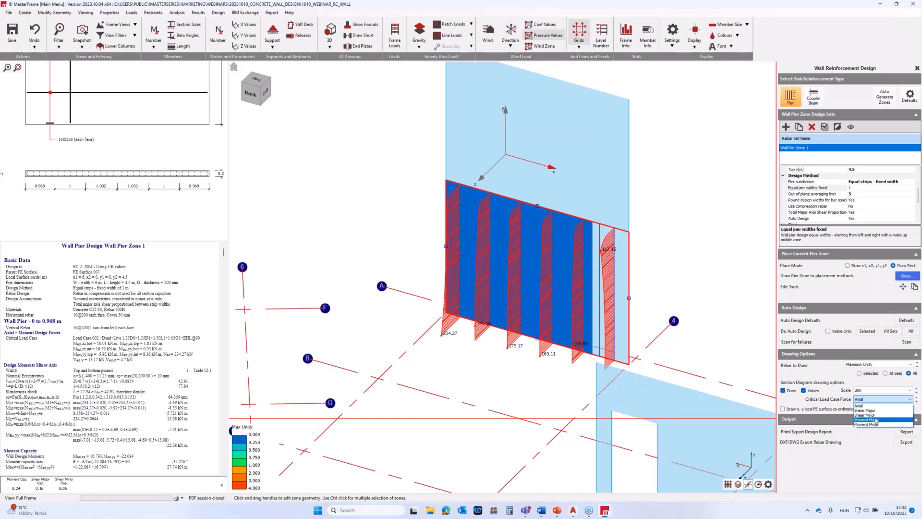
click(875, 419)
click(875, 399)
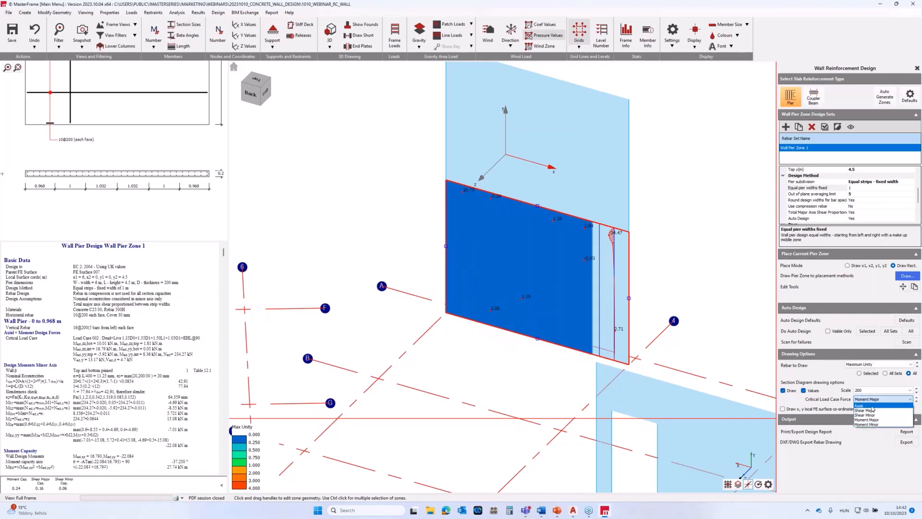
click(872, 406)
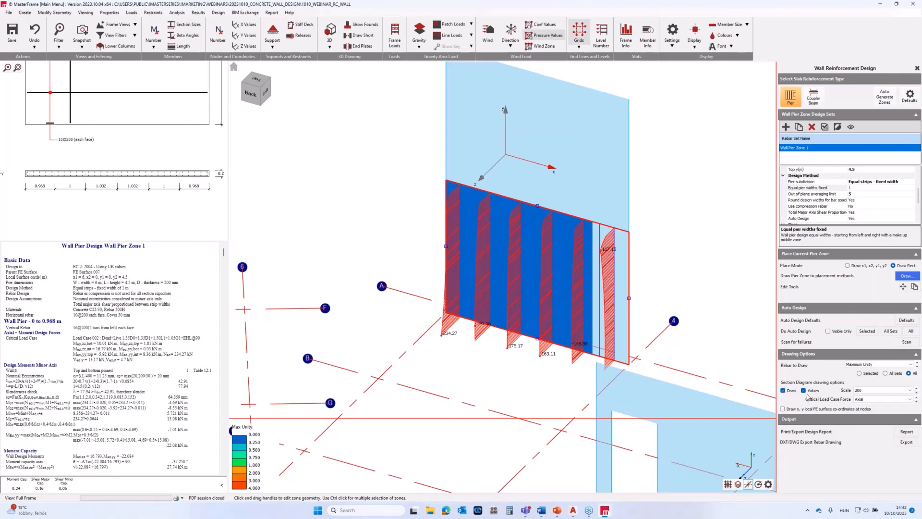
Hide the section diagrams, set the pier subdivision to User defined strip widths and open the user-defined pier widths for entry.
click(783, 390)
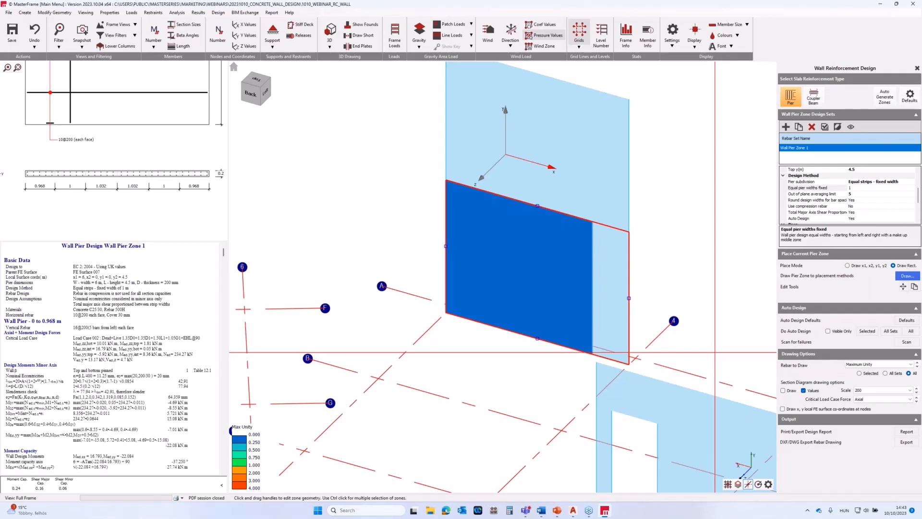
click(902, 183)
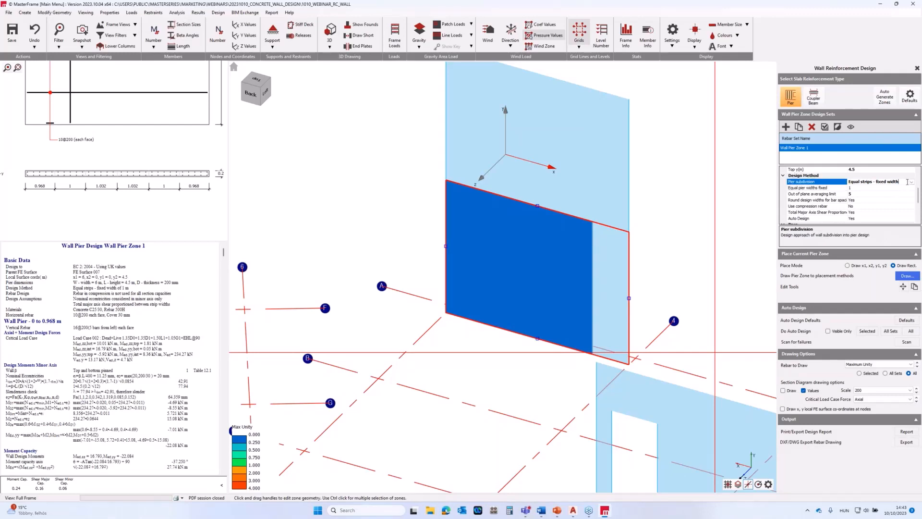
click(911, 182)
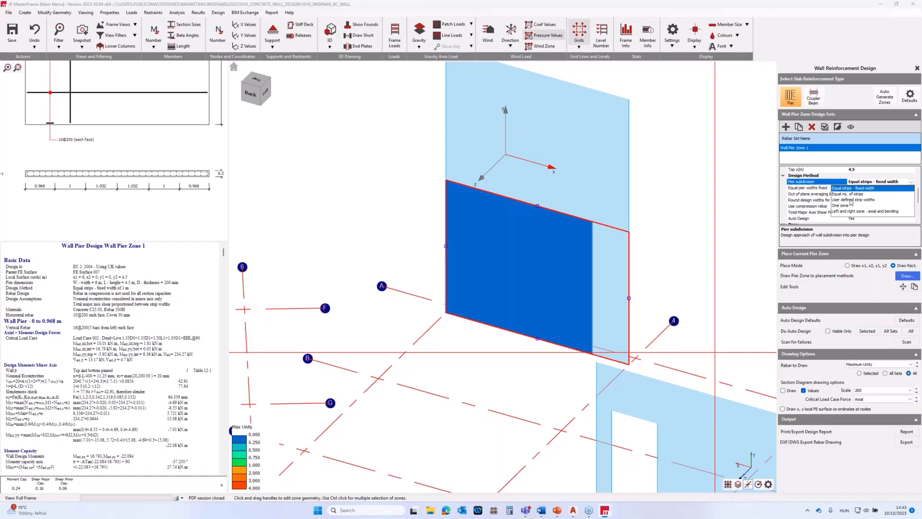
click(858, 200)
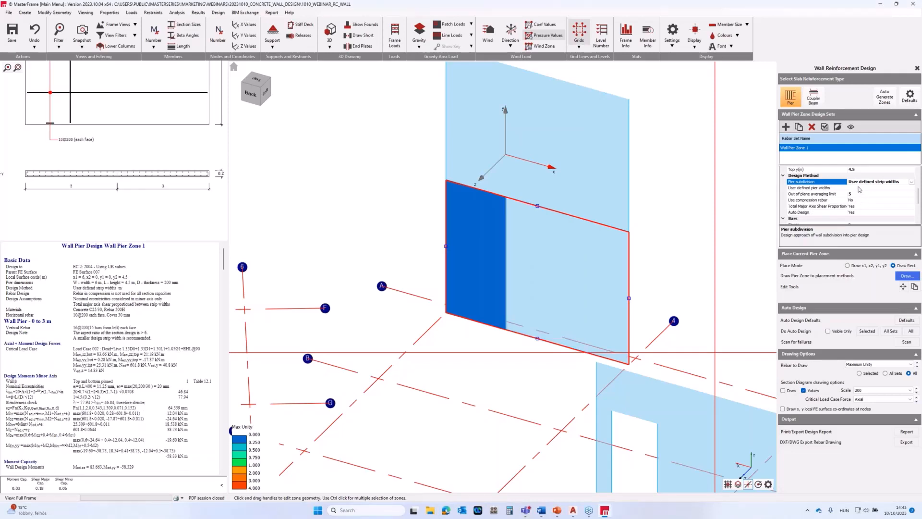
click(852, 187)
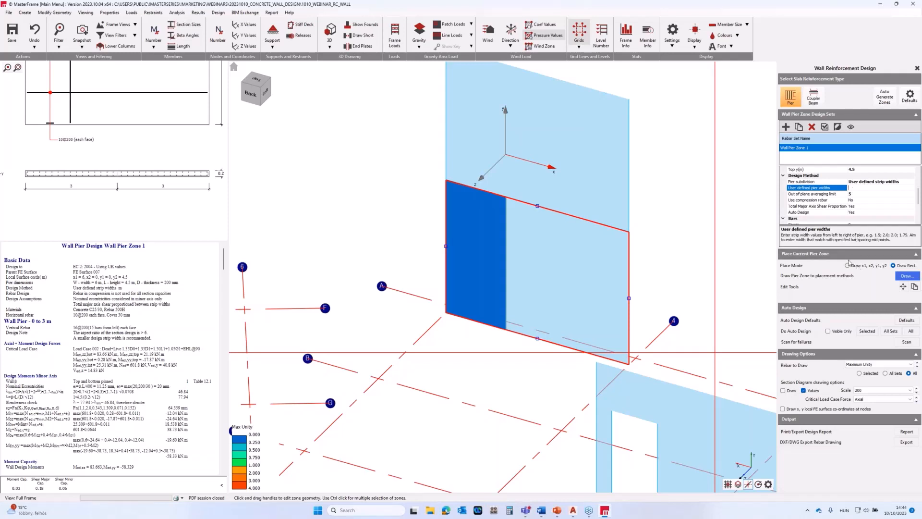
Set the pier zone's subdivision to One zone.
click(903, 182)
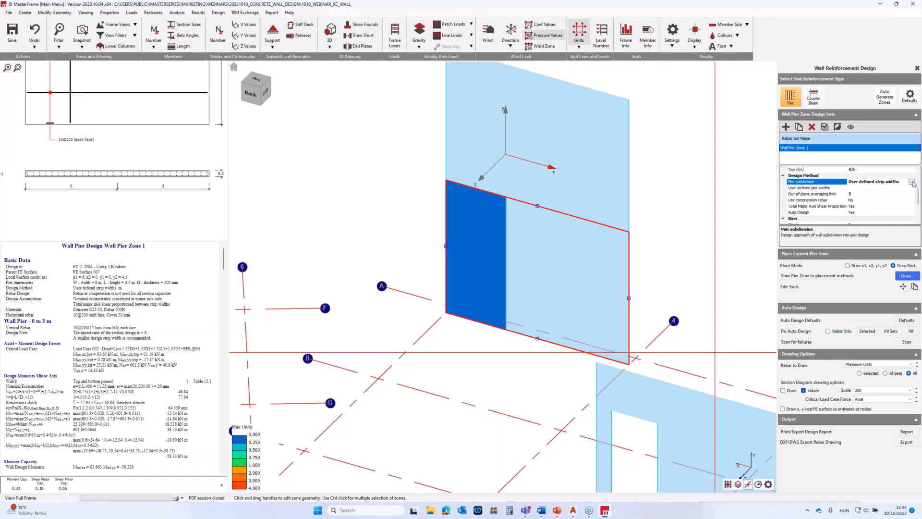
click(912, 182)
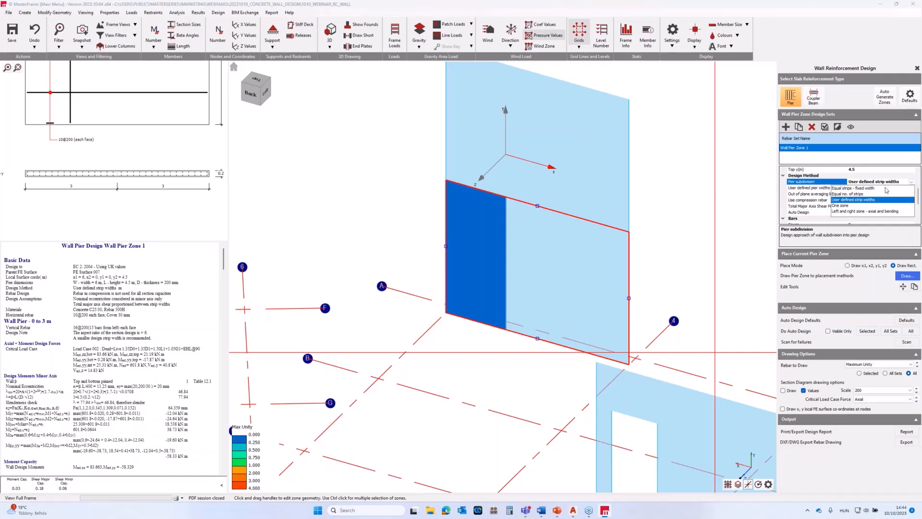
click(848, 206)
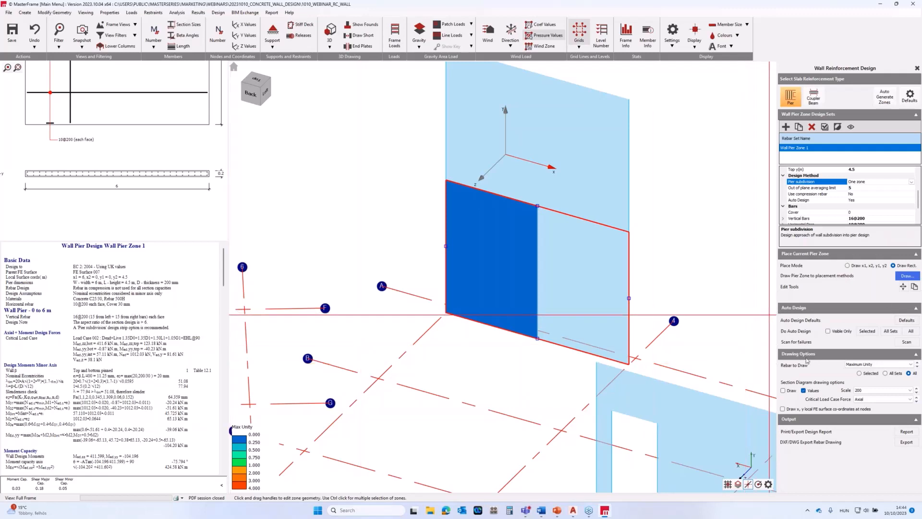
Set the rebar to draw to None and display the Moment Major section diagram for the pier zone.
click(868, 364)
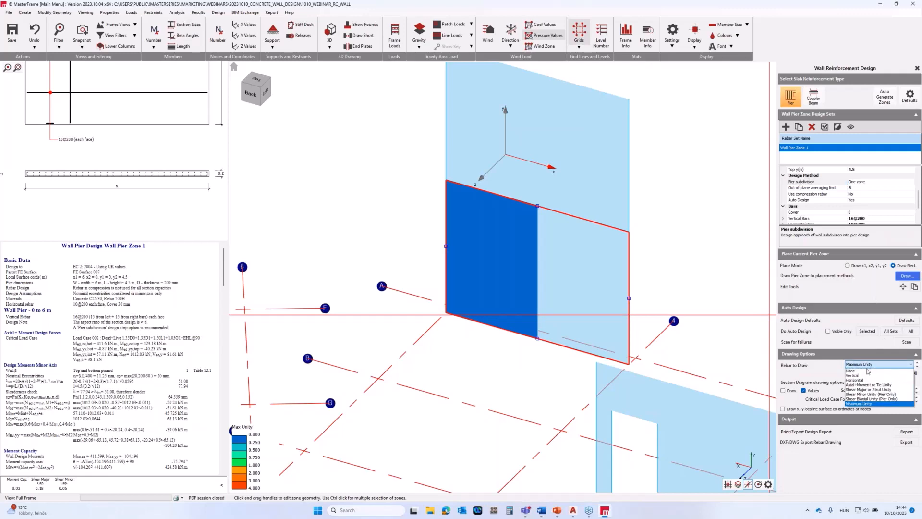
click(867, 370)
click(783, 390)
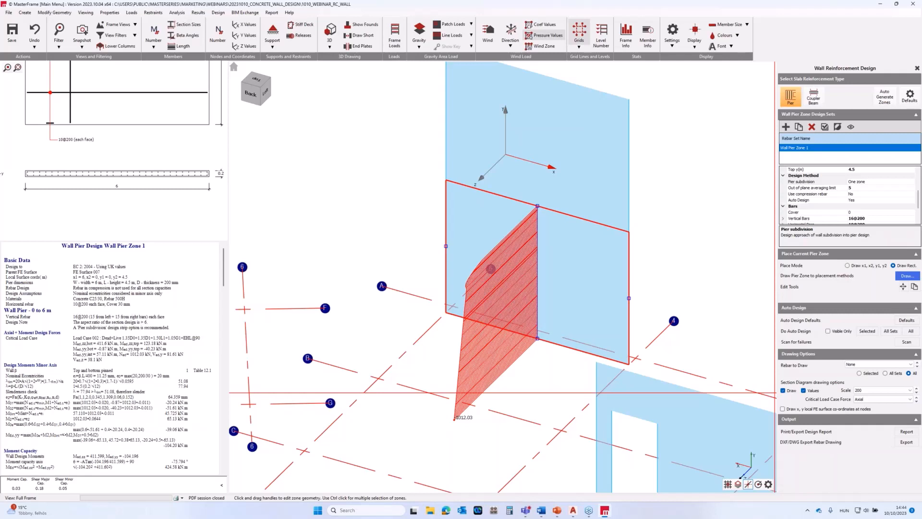
click(882, 399)
click(869, 420)
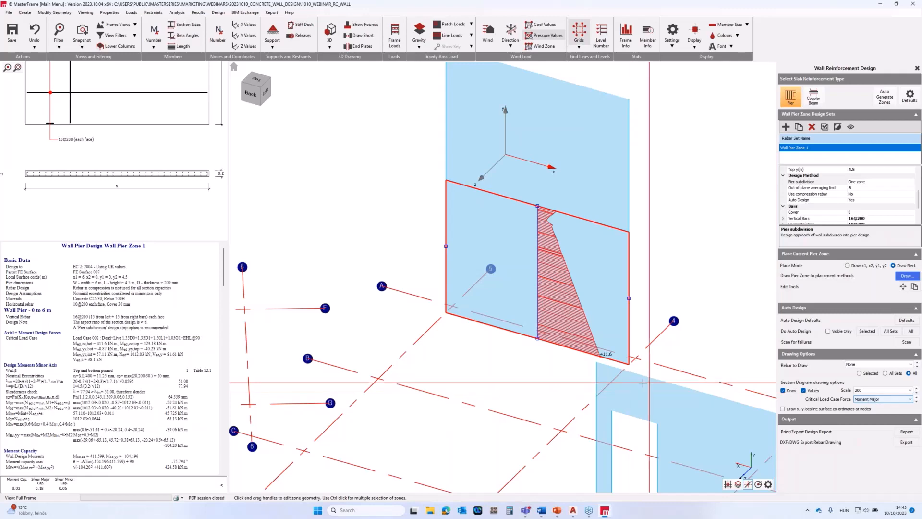
scroll(612, 365, up, 3)
scroll(618, 369, down, 2)
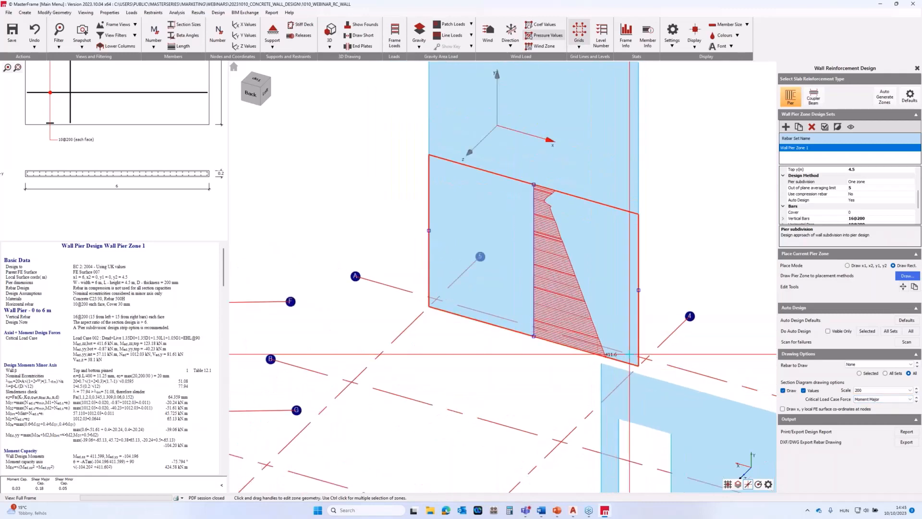
scroll(877, 401, down, 1)
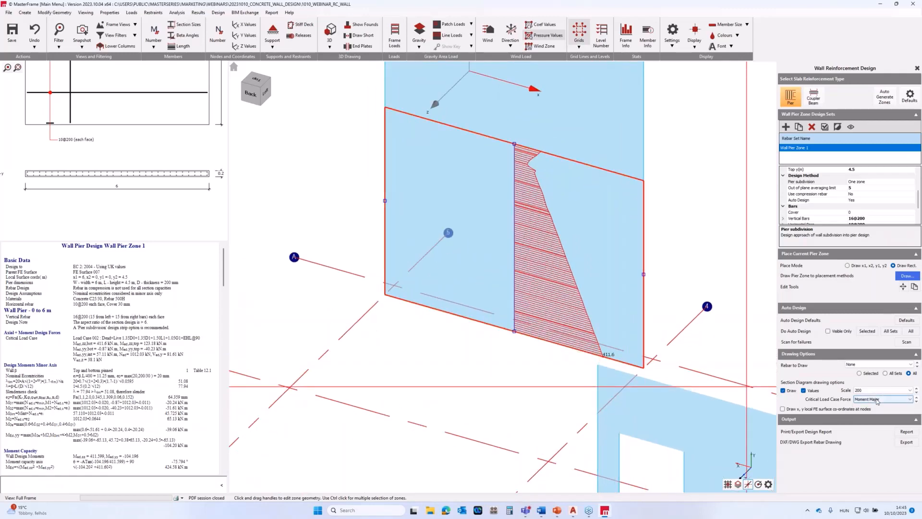
Switch the critical load case force to Axial and examine the axial force diagram of the whole pier.
click(877, 401)
click(877, 414)
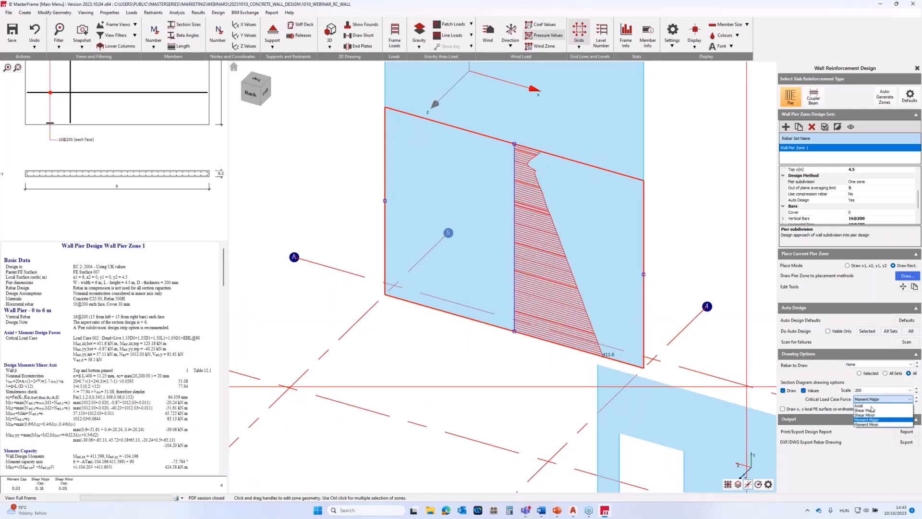
click(867, 406)
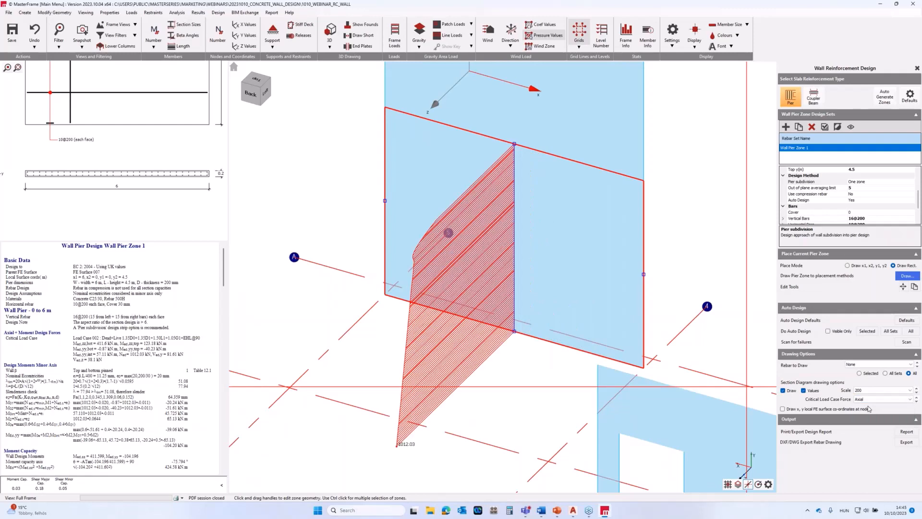
scroll(768, 364, down, 3)
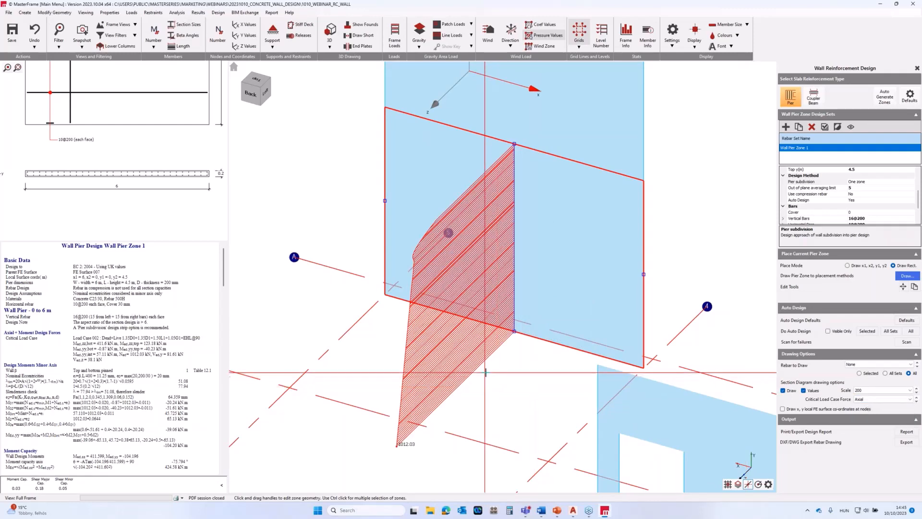
Hide the section diagram and set the pier subdivision to Left and right zone - axial and bending.
click(783, 390)
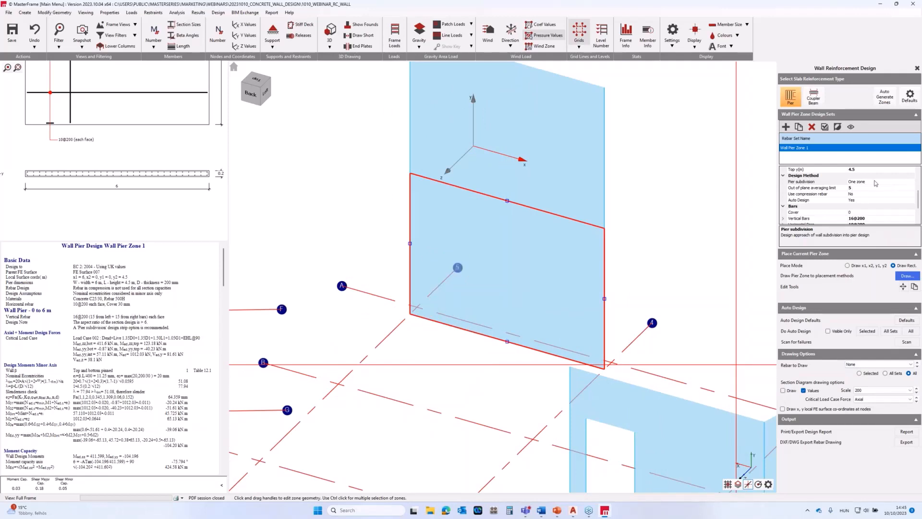
click(876, 183)
click(912, 182)
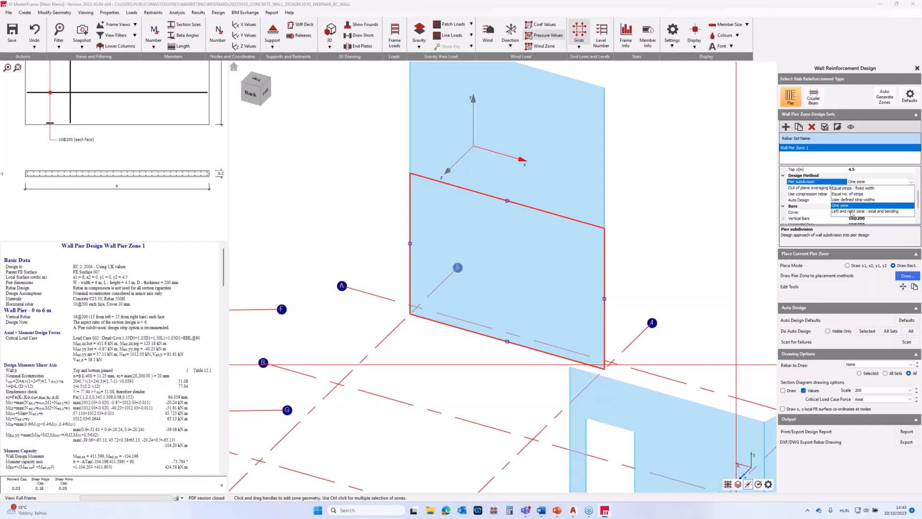
click(852, 212)
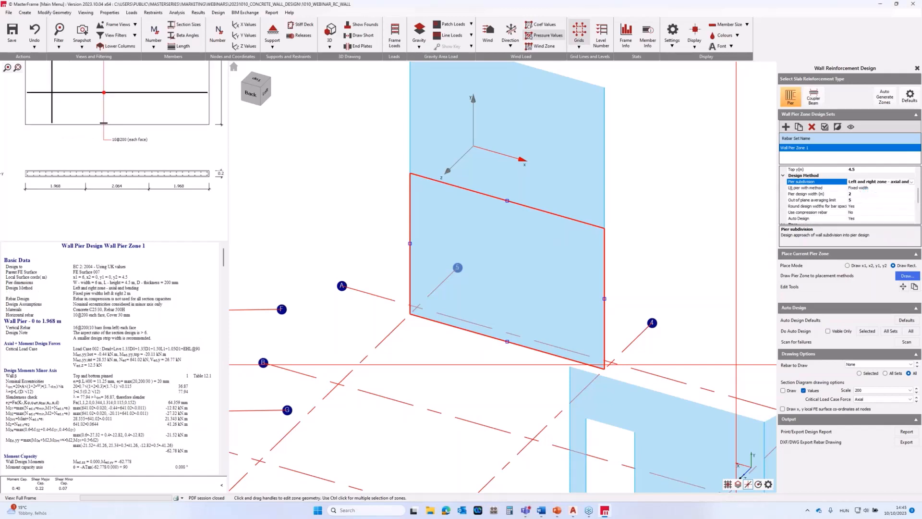
Review the width method options for the left and right piers, keeping Fixed width.
click(882, 188)
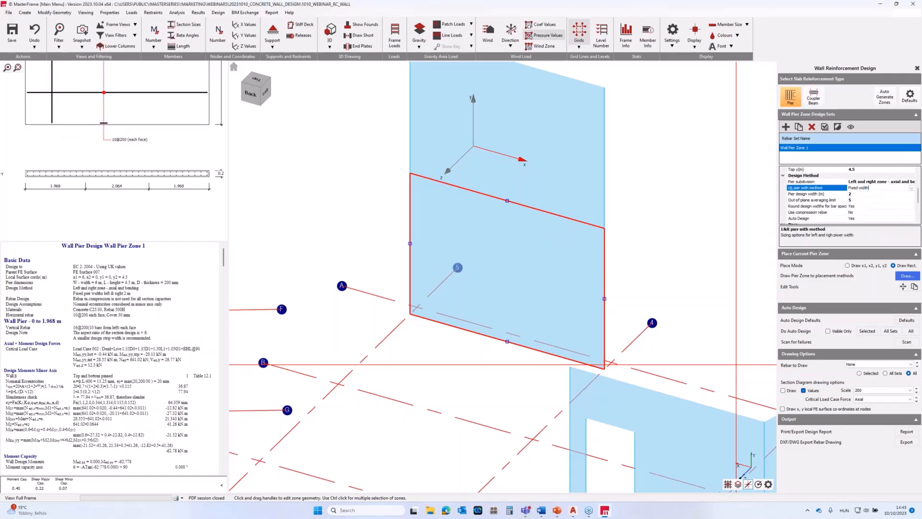
click(911, 189)
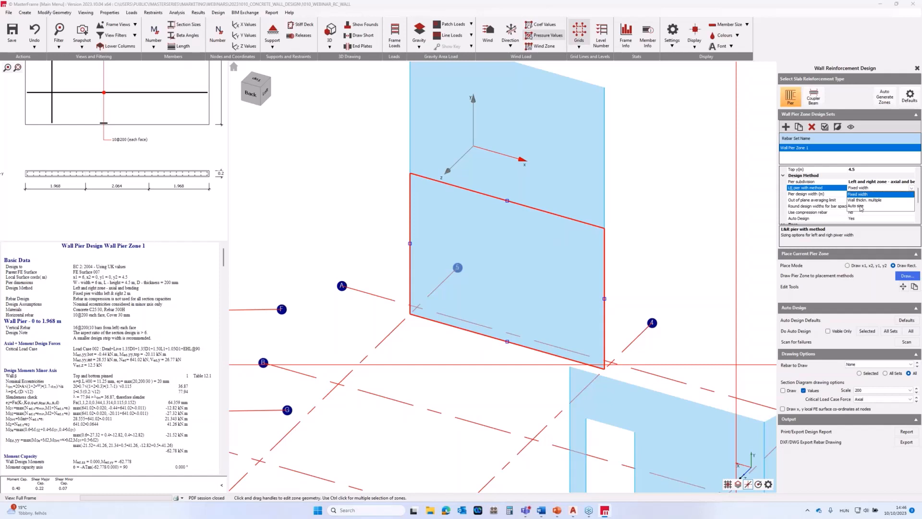
click(911, 188)
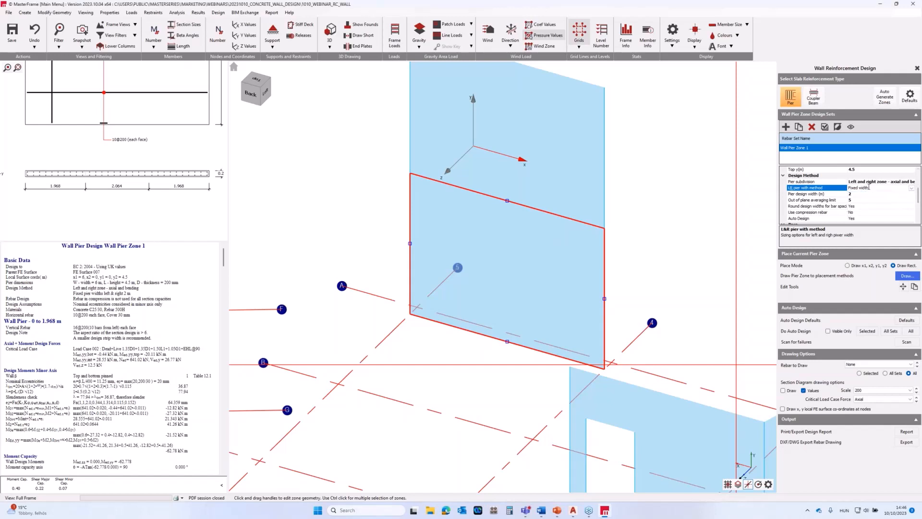
Set the pier zone's subdivision to Equal strips - fixed width.
scroll(868, 187, up, 1)
click(896, 200)
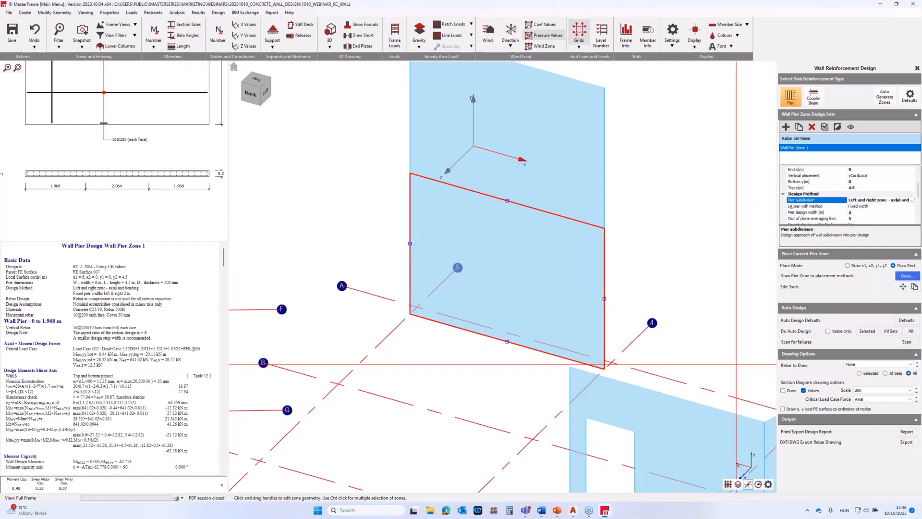
click(912, 201)
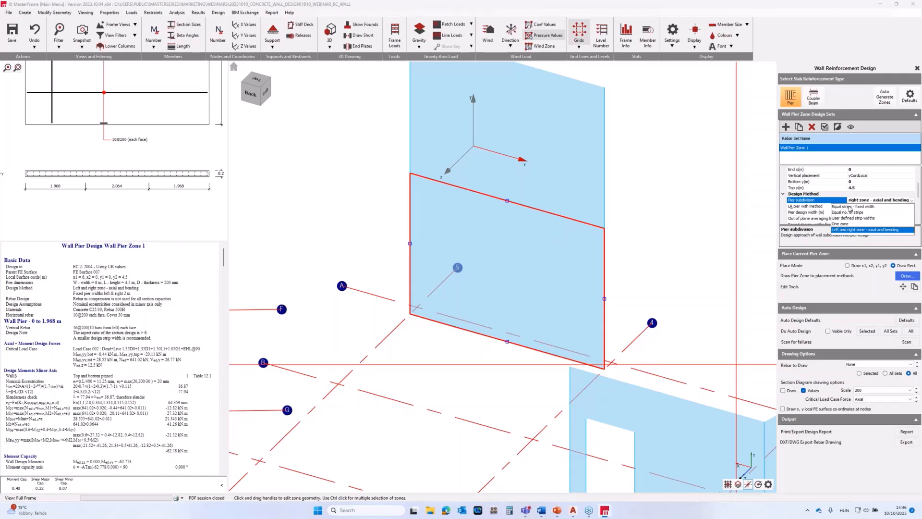
click(850, 207)
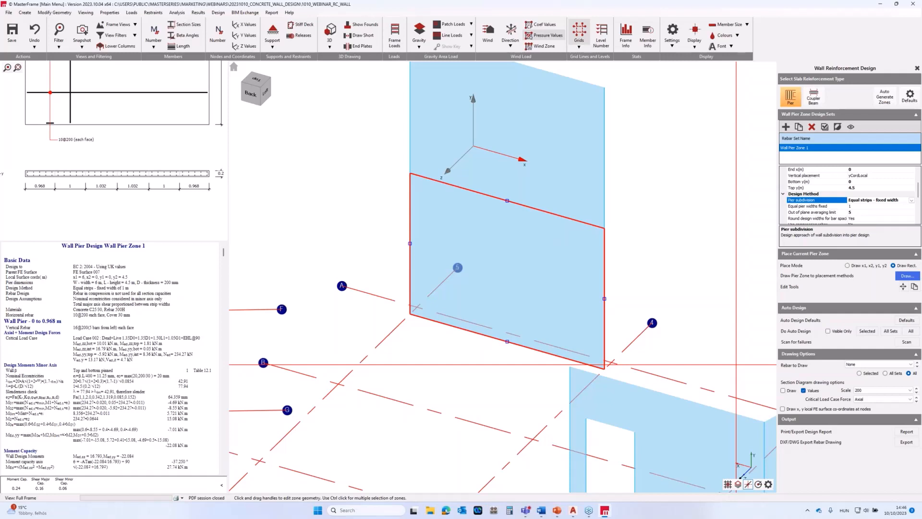
Set the rebar to draw to Vertical for the pier zone.
scroll(816, 187, down, 1)
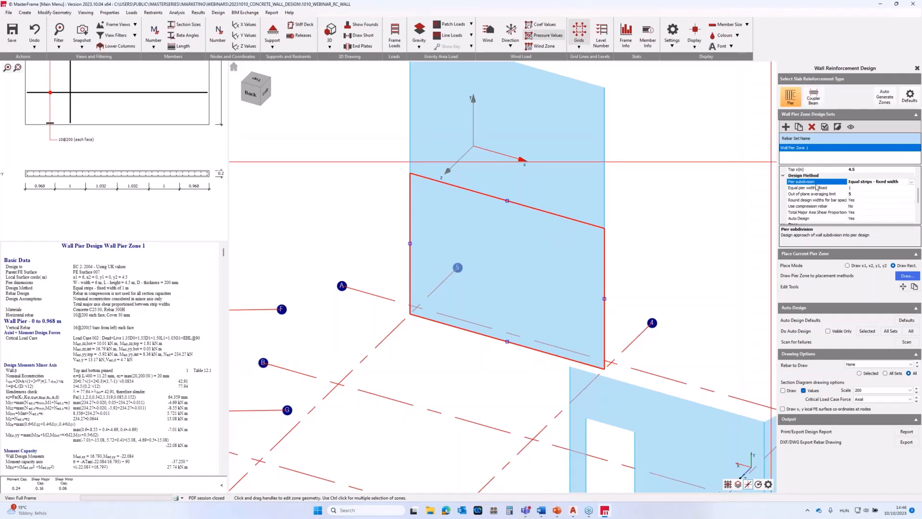
scroll(816, 187, down, 3)
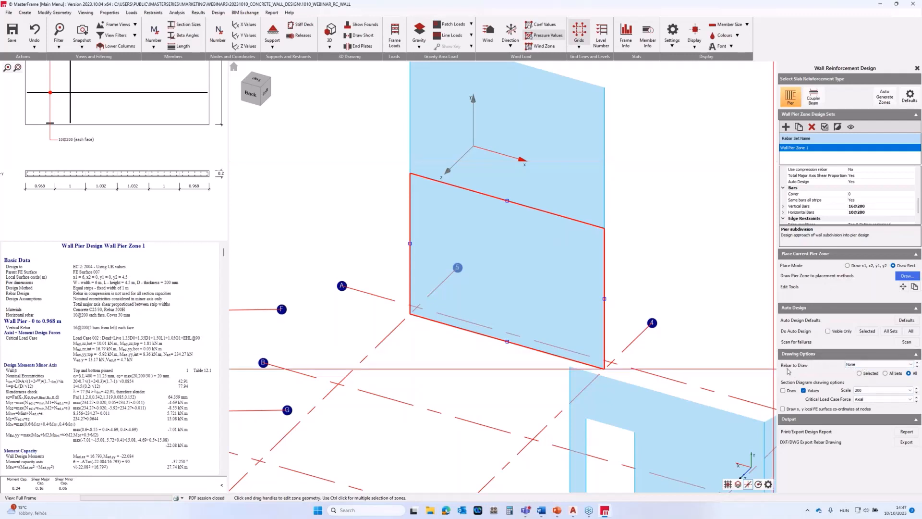
click(861, 366)
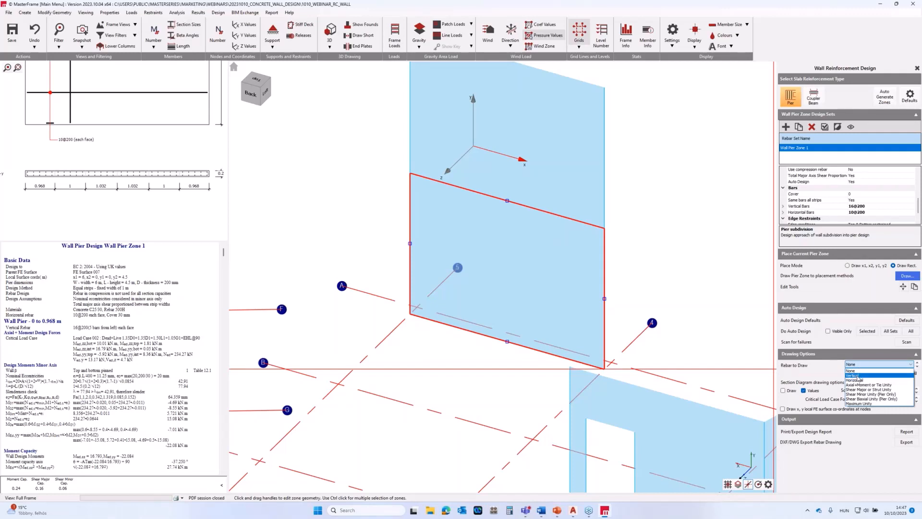
click(858, 376)
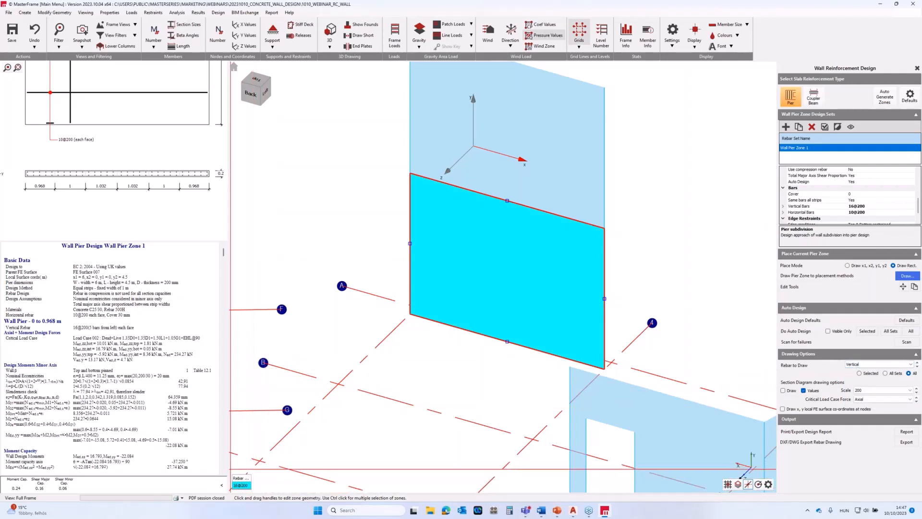
Switch the drawn rebar to Horizontal to view it, and return it to Vertical.
click(872, 364)
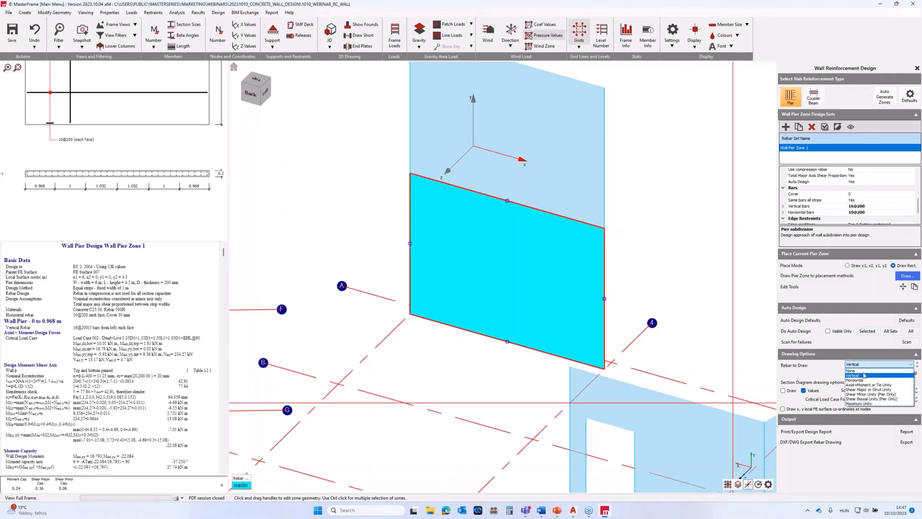
click(856, 380)
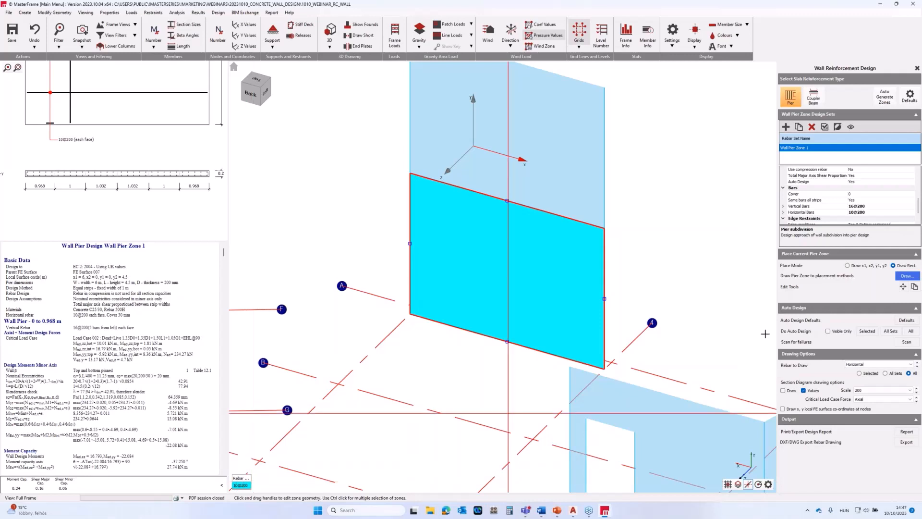
click(850, 364)
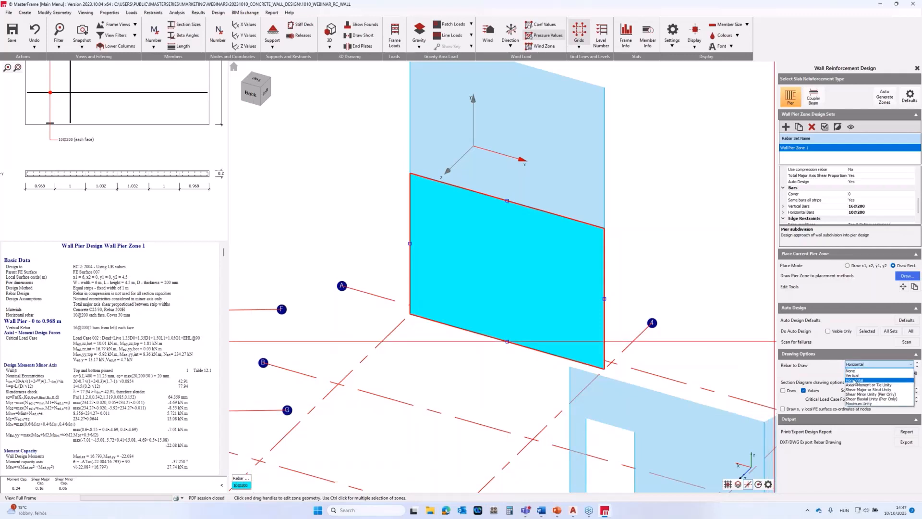
click(855, 375)
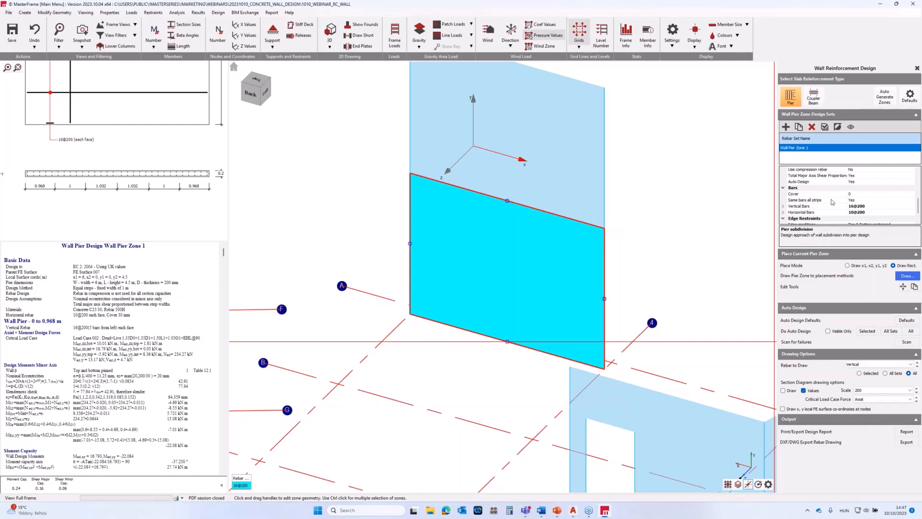
Set Same bars all strips to No so each strip can have its own vertical bars.
click(866, 200)
click(911, 201)
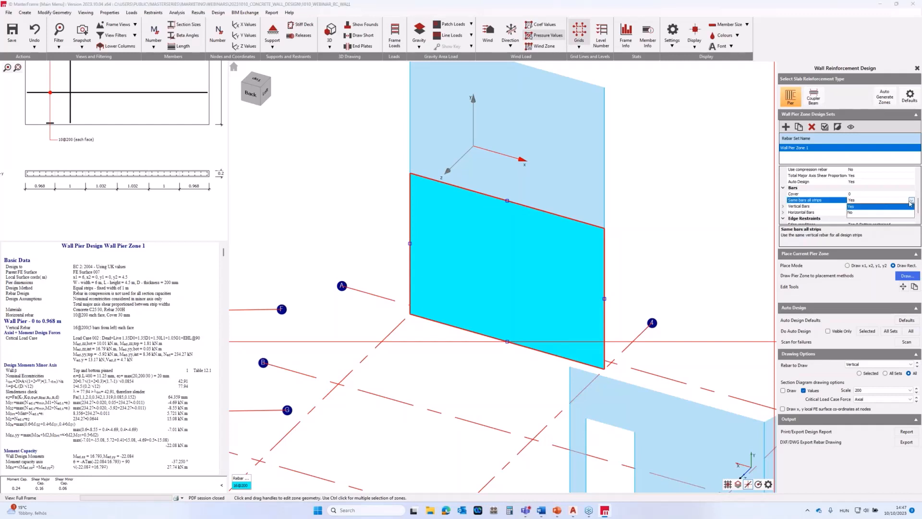
click(857, 213)
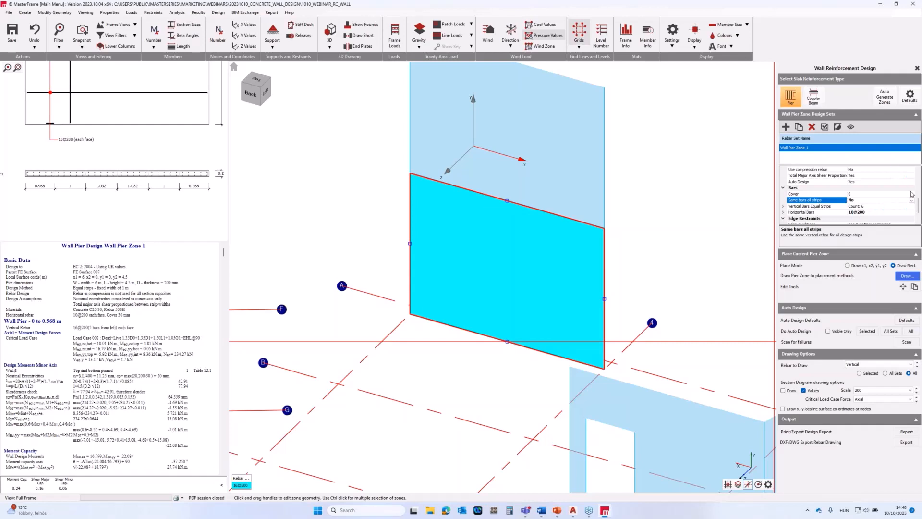
Set the first bar range of the equal strips' vertical bars to 20@200.
click(783, 206)
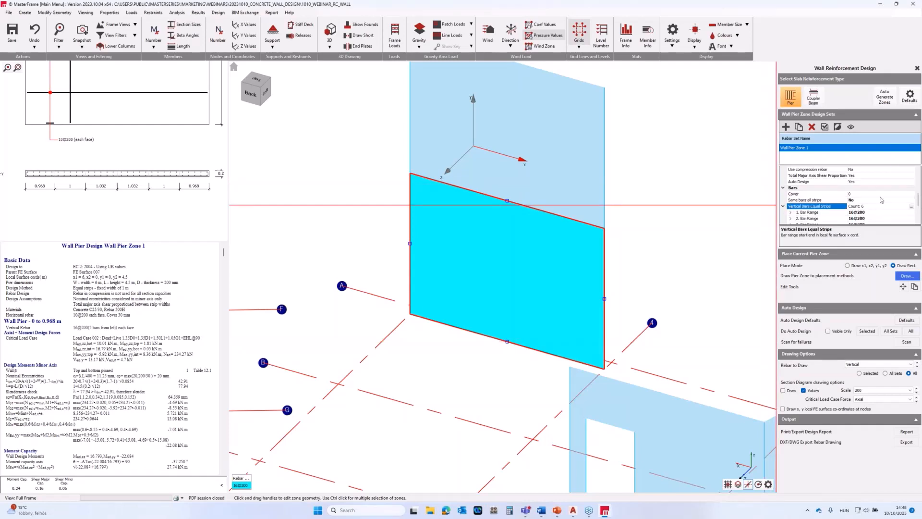
scroll(882, 199, down, 2)
click(855, 177)
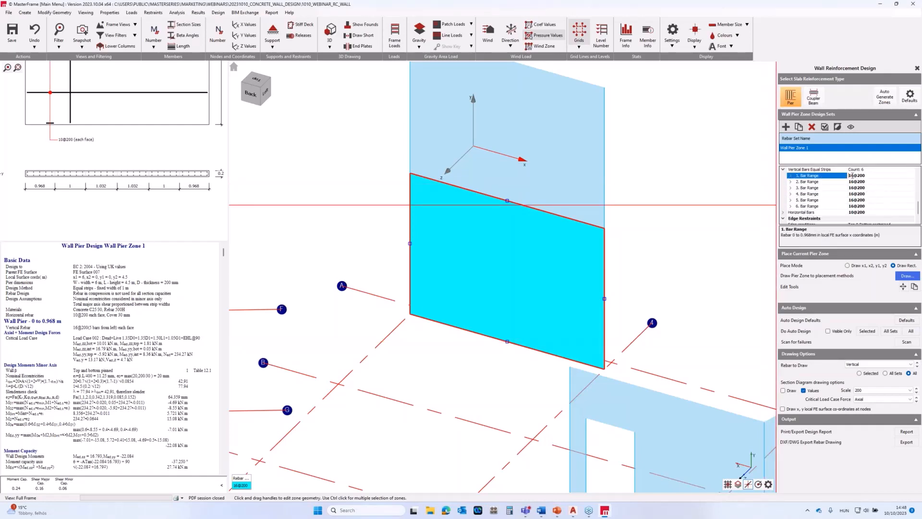
double_click(849, 177)
click(856, 177)
text(20)
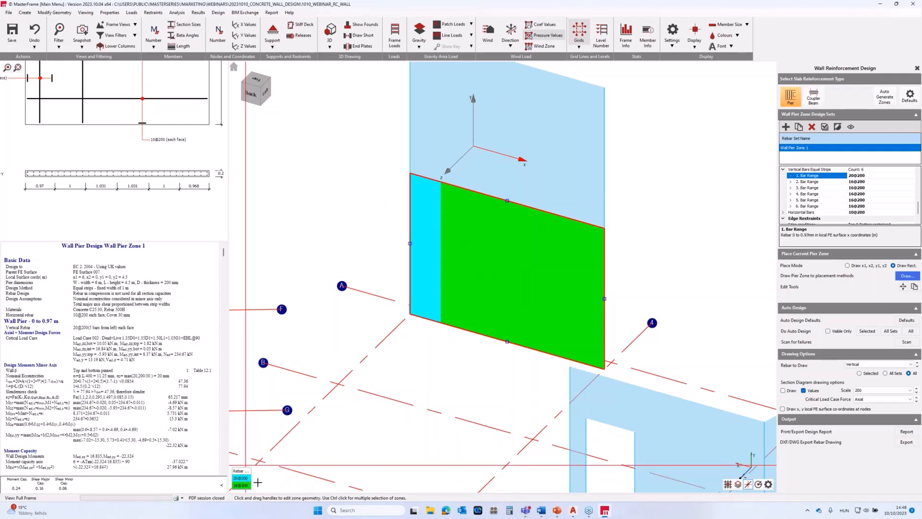
Set Same bars all strips back to Yes for the pier zone.
scroll(808, 176, up, 1)
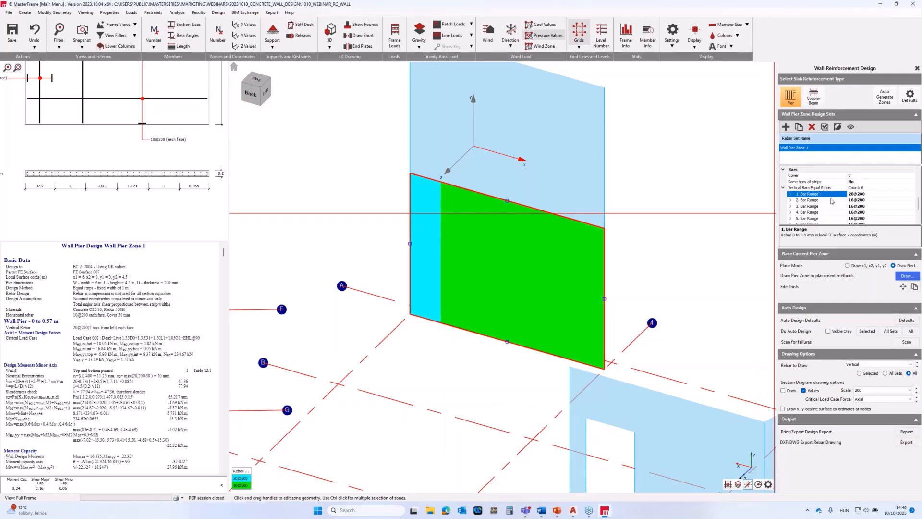
double_click(860, 182)
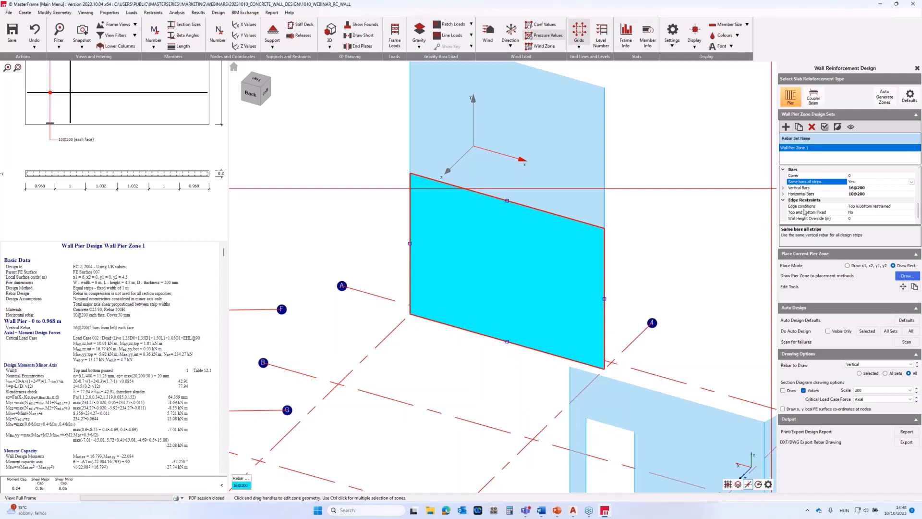
Review the edge condition options for the wall's restraints, keeping Top & Bottom restrained.
click(866, 210)
click(911, 206)
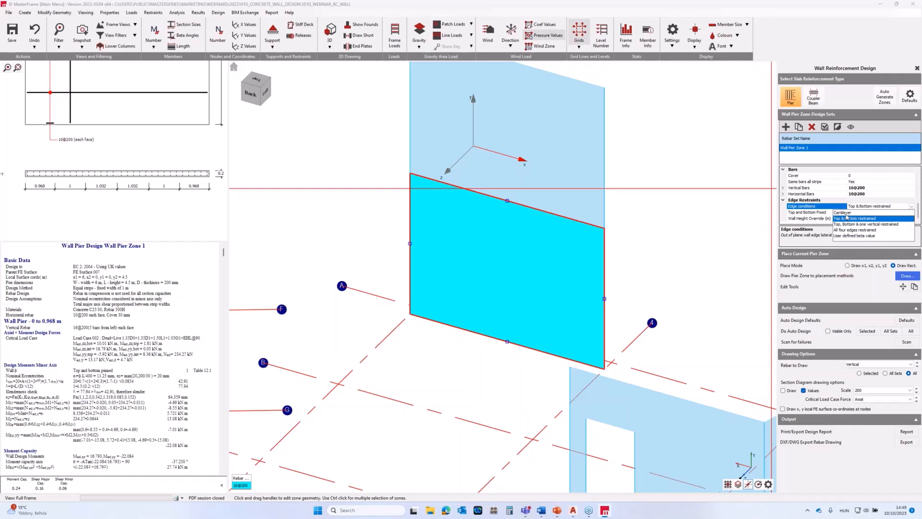
click(911, 206)
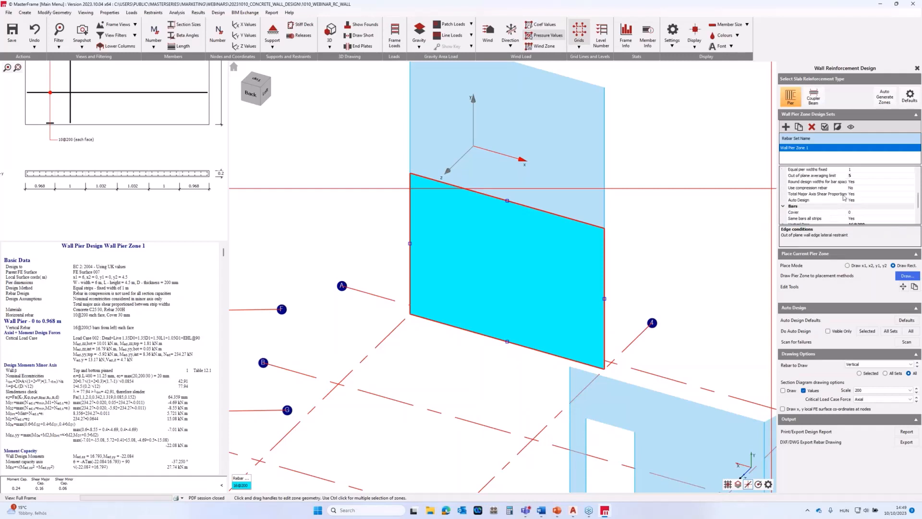
Examine the wall pier design report strip by strip, covering design forces, moment capacity, major and minor shear capacity and detailing checks.
scroll(844, 197, up, 6)
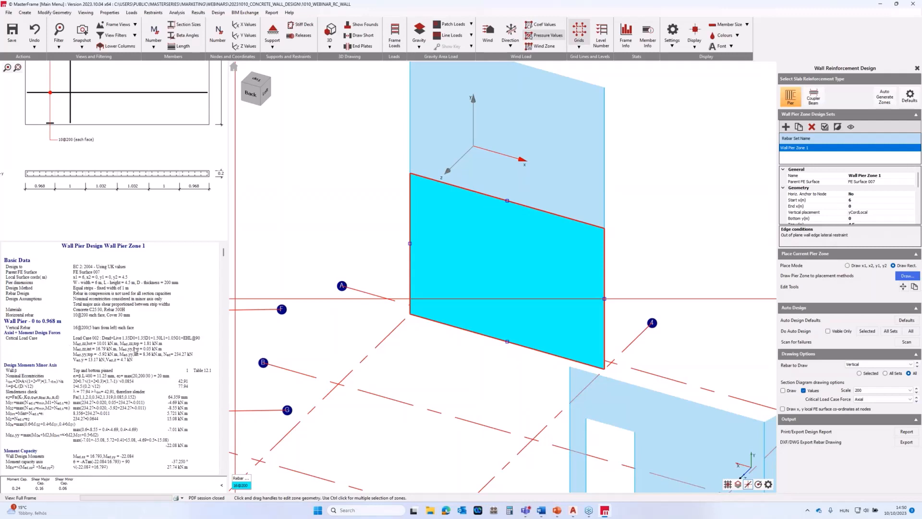
scroll(136, 349, down, 3)
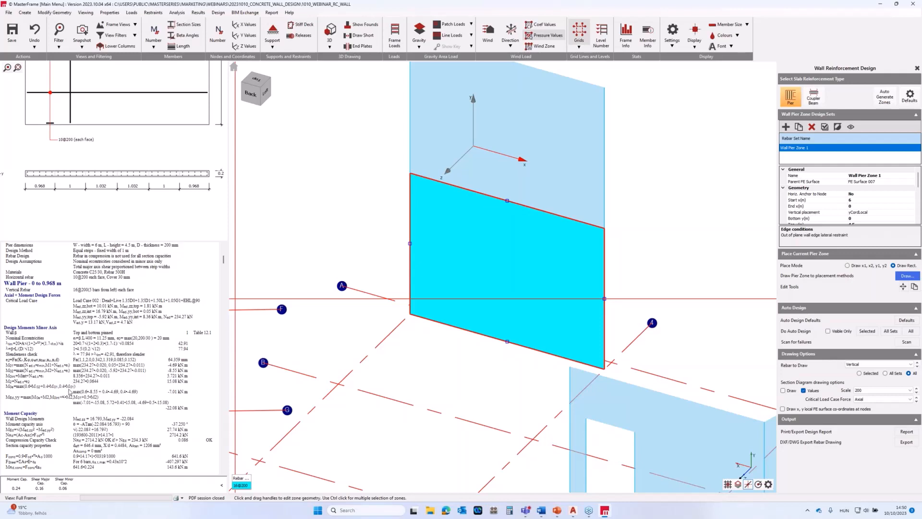
scroll(80, 395, down, 3)
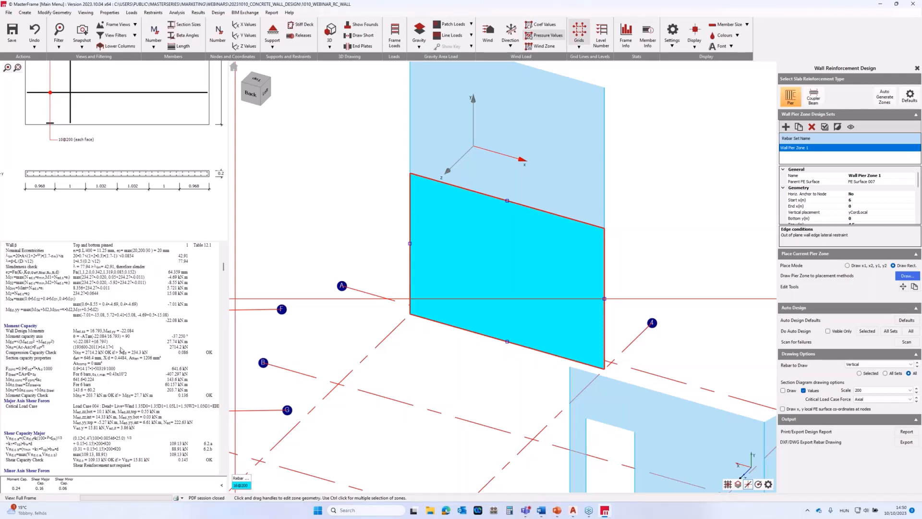
scroll(75, 376, down, 1)
scroll(74, 376, down, 3)
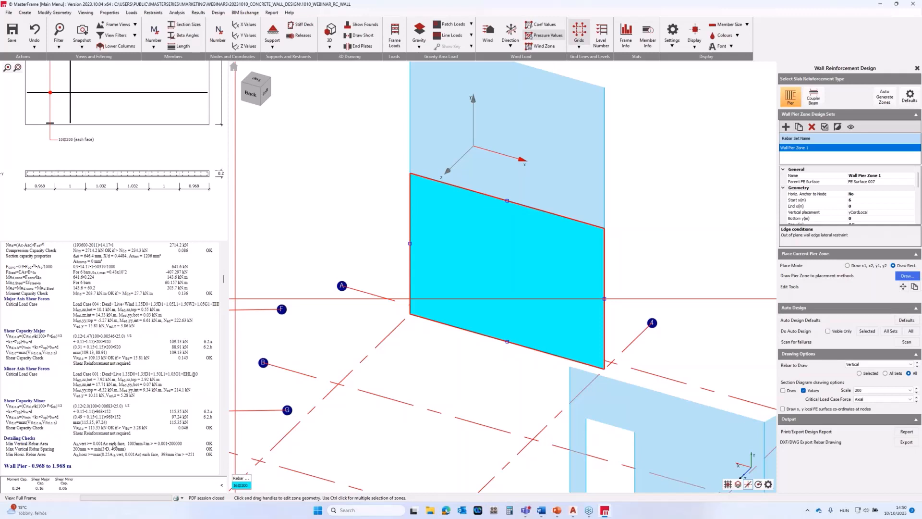
scroll(129, 433, down, 1)
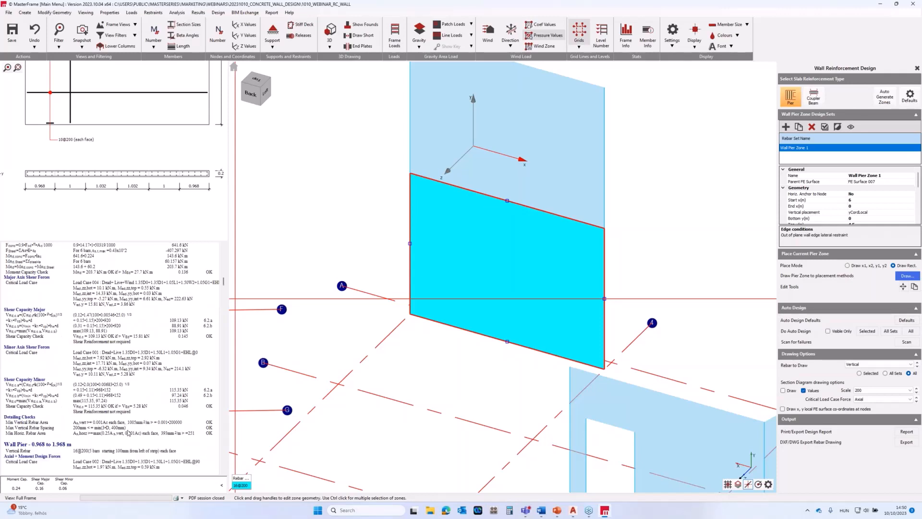
scroll(127, 417, down, 1)
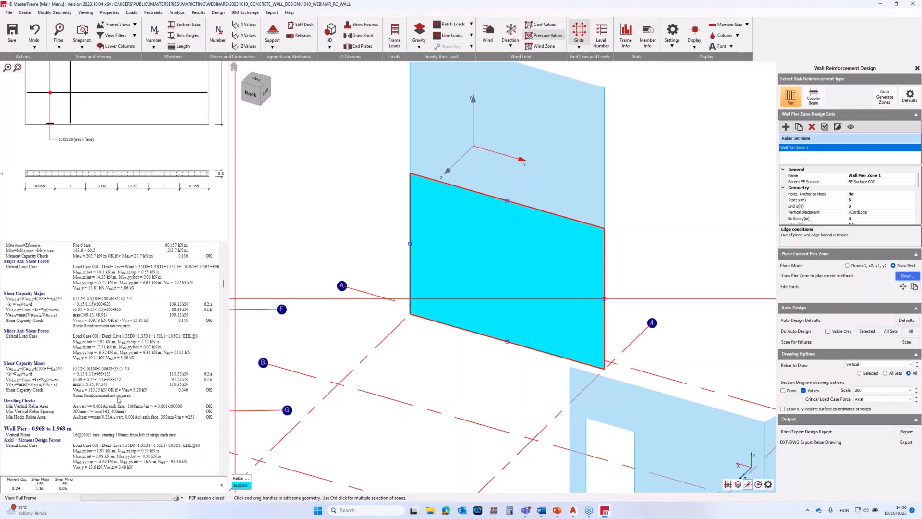
scroll(118, 399, down, 1)
scroll(118, 399, down, 12)
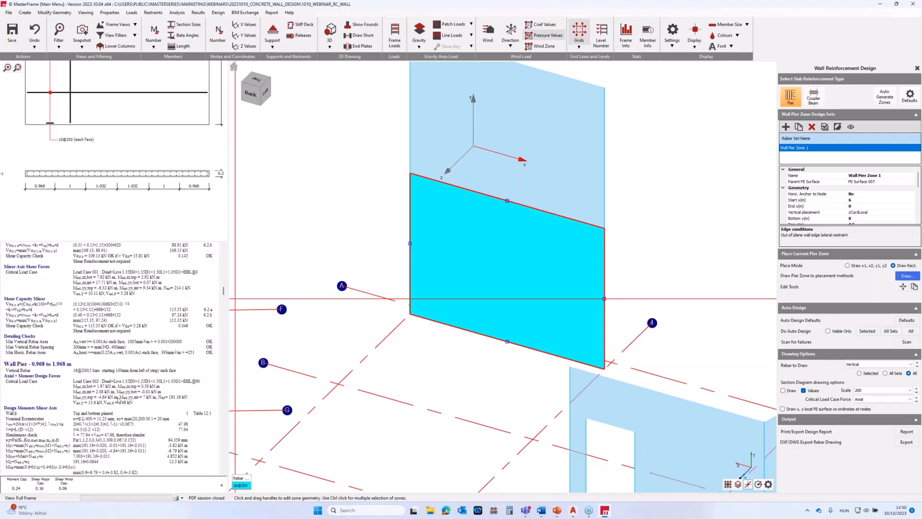
scroll(116, 369, down, 15)
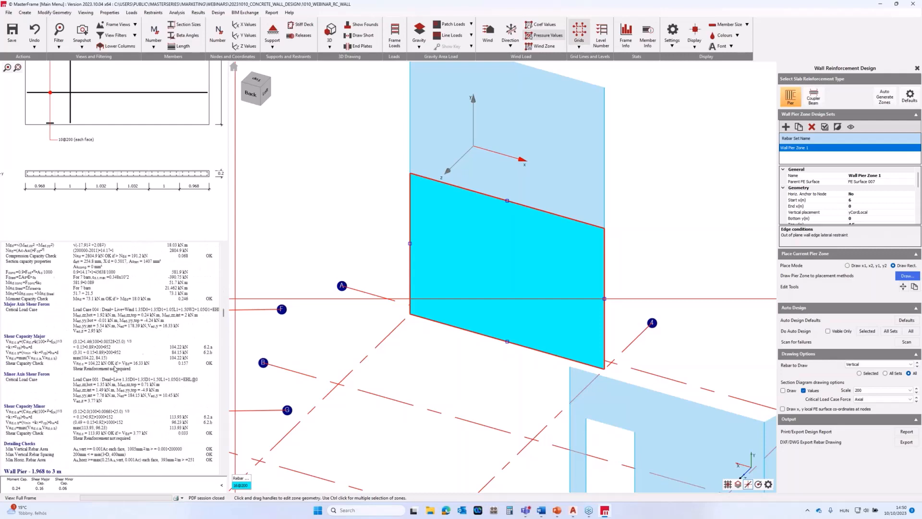
scroll(115, 368, down, 1)
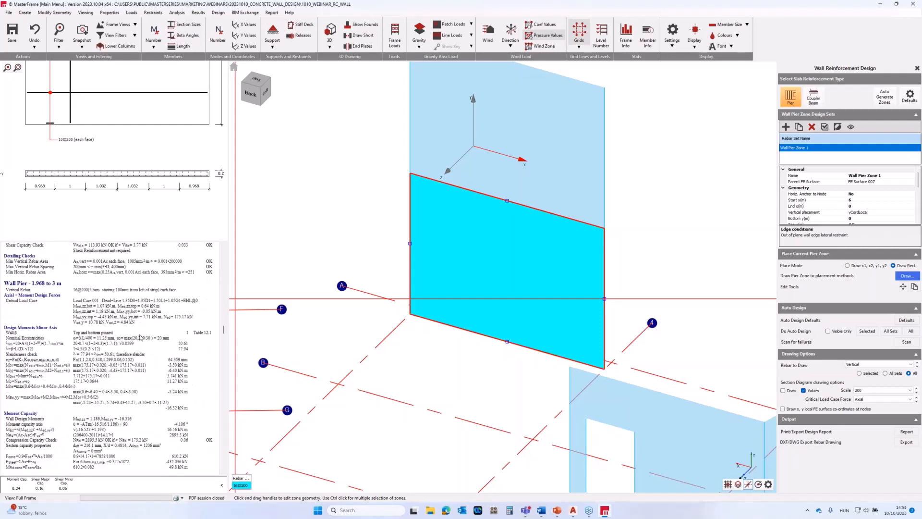
scroll(141, 337, down, 6)
scroll(141, 337, down, 15)
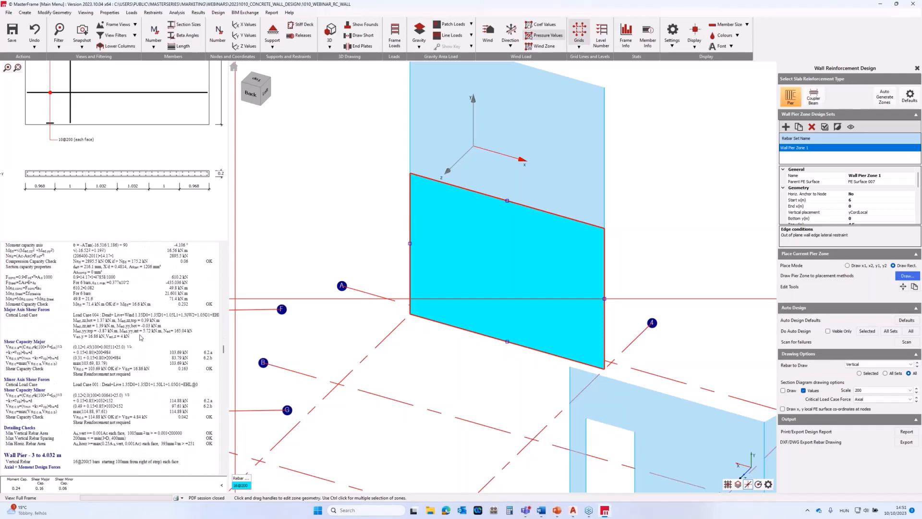
scroll(140, 338, down, 15)
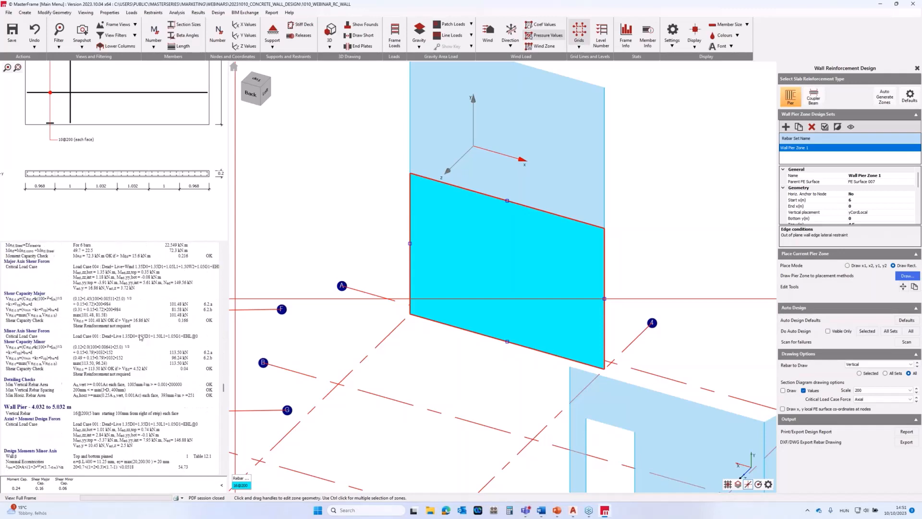
scroll(141, 337, down, 15)
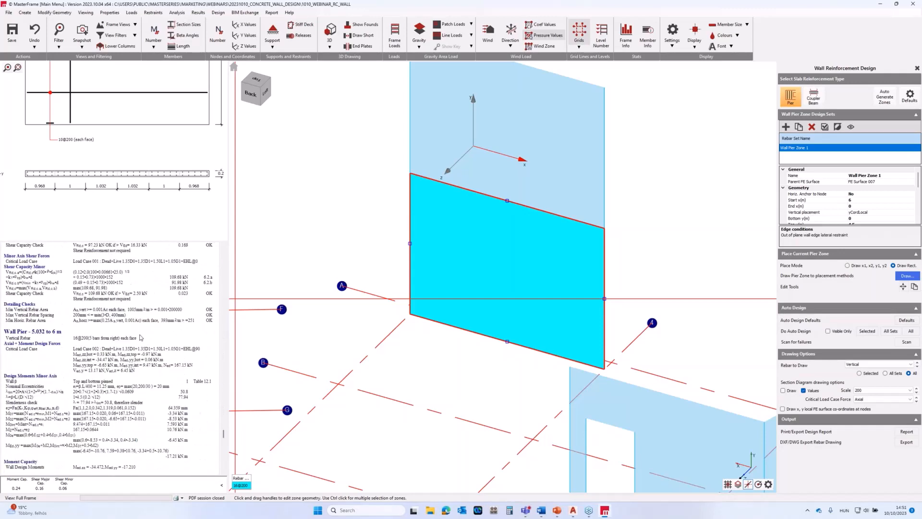
Add a new coupler beam design zone and assign the ground-level wall surface with the openings as its parent FE surface.
scroll(143, 392, down, 15)
scroll(143, 392, up, 15)
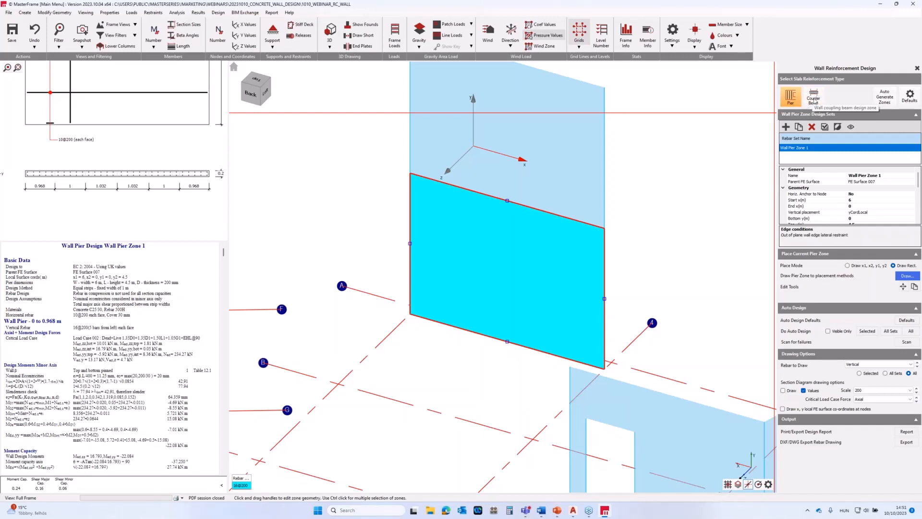
click(816, 99)
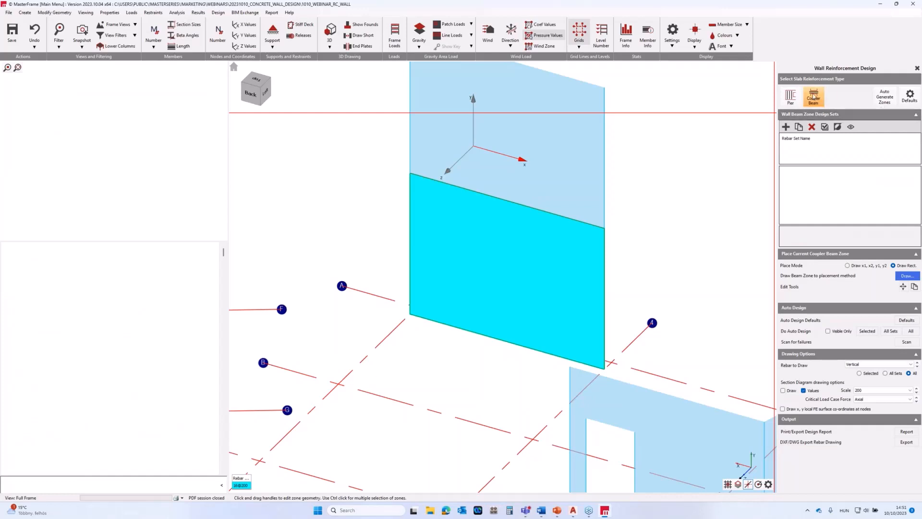
scroll(623, 314, down, 5)
middle_drag(515, 329, 492, 247)
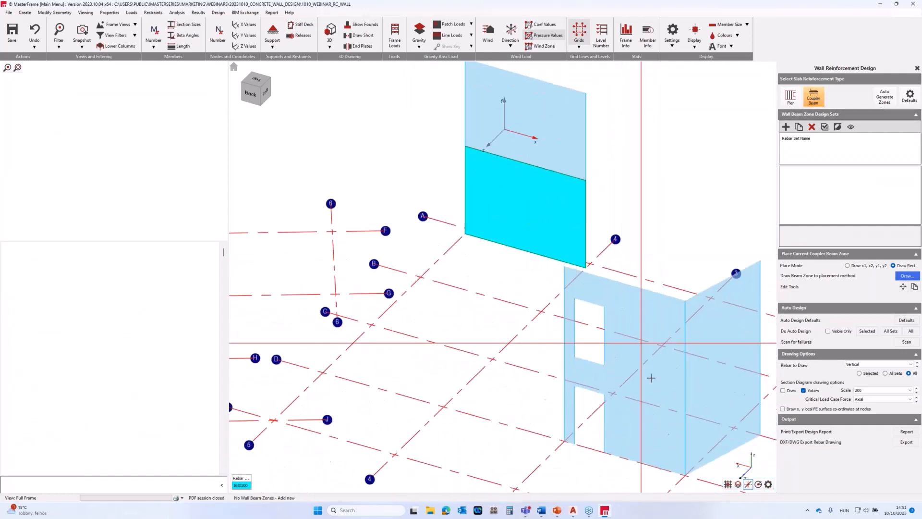
scroll(650, 378, up, 2)
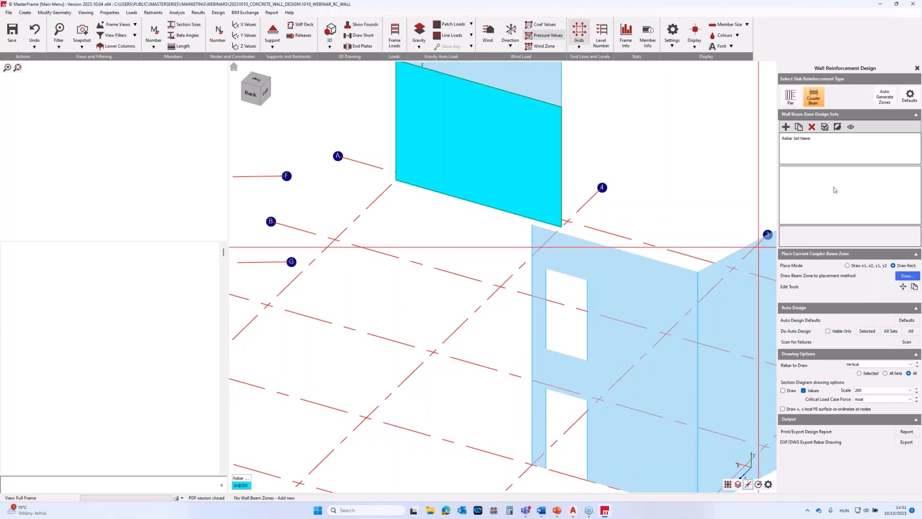
click(786, 128)
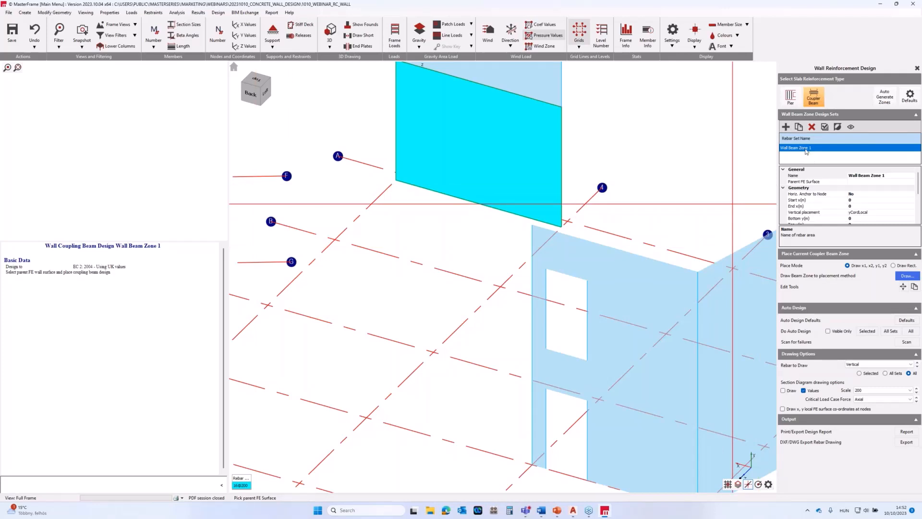
click(903, 277)
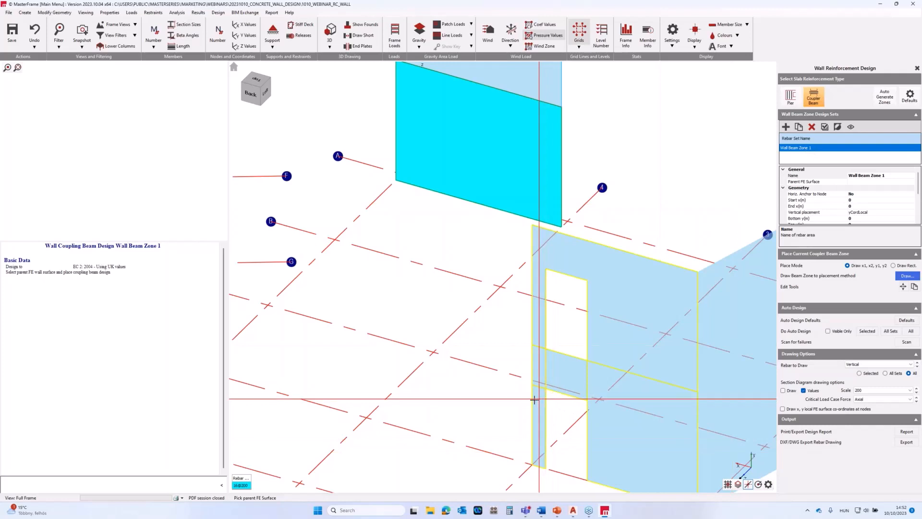
click(534, 400)
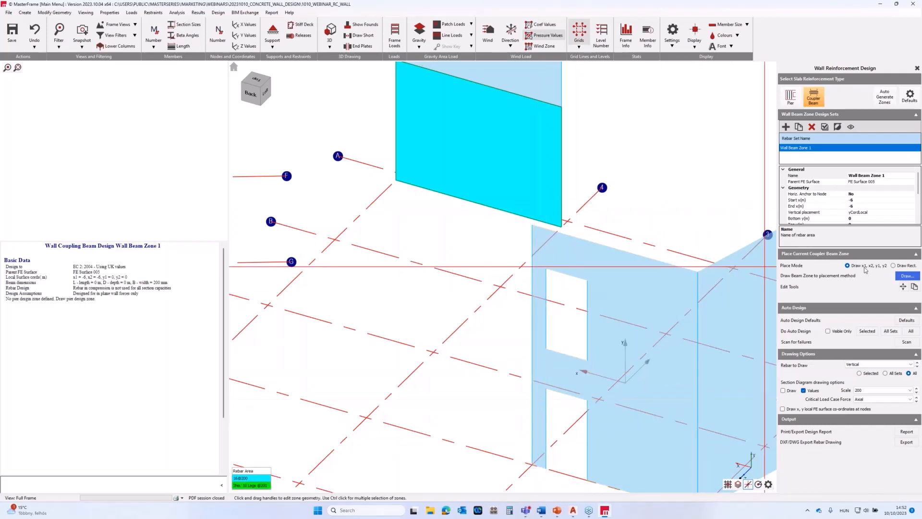
Draw the beam zone as a rectangle about 1.5 m by 1.5 m, spanning between the lower and upper wall openings.
click(893, 265)
click(904, 277)
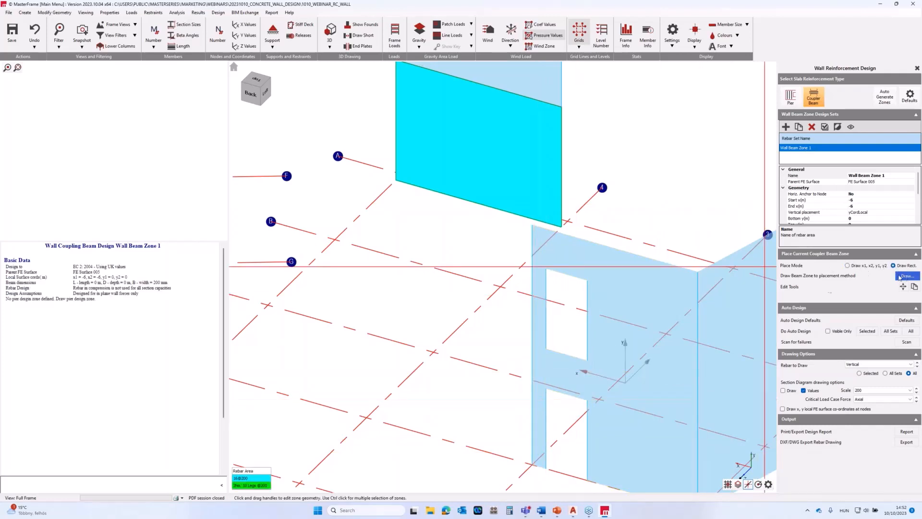
click(546, 389)
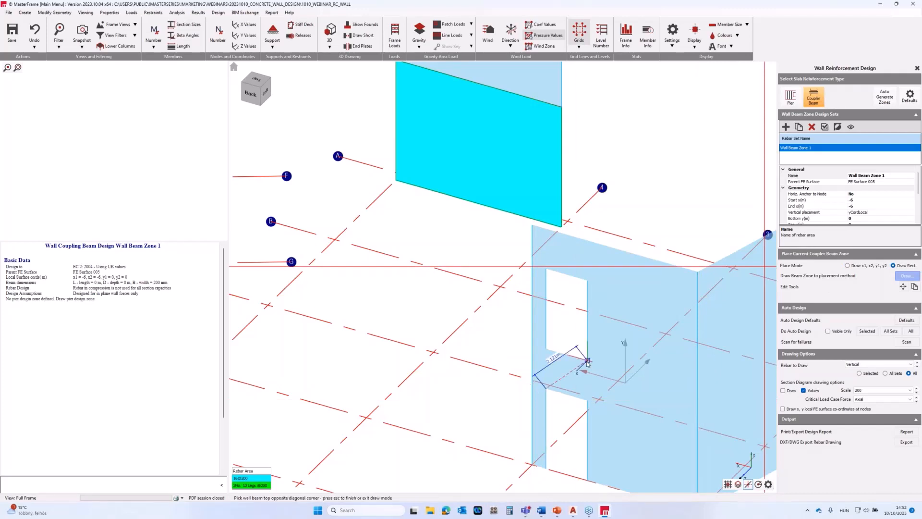
click(587, 361)
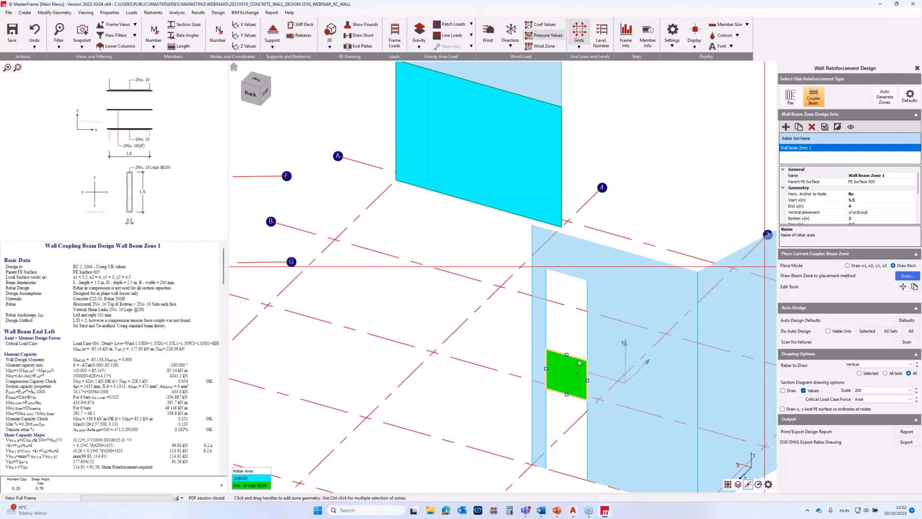
Examine the coupling beam zone and its design report, covering basic data, design method, moment capacity and shear capacity at the beam ends.
scroll(579, 362, down, 1)
middle_drag(608, 396, 592, 361)
scroll(592, 361, up, 2)
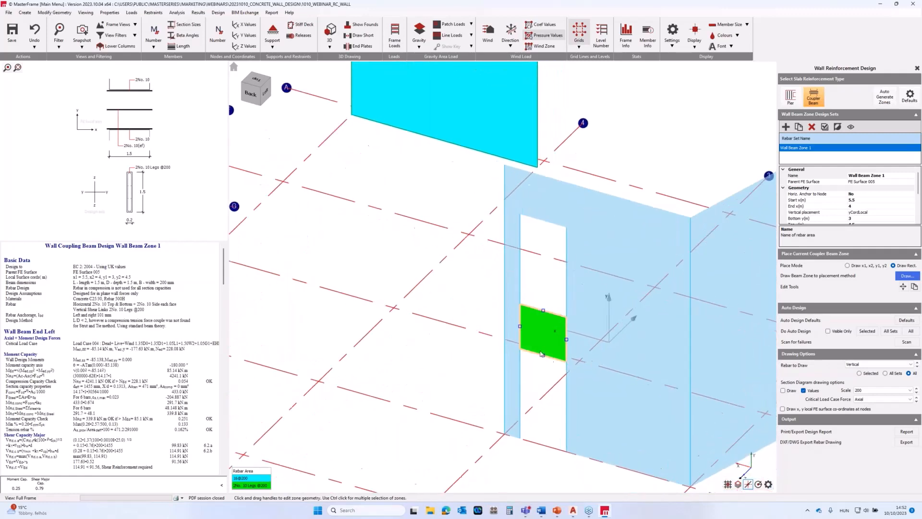
scroll(541, 354, up, 1)
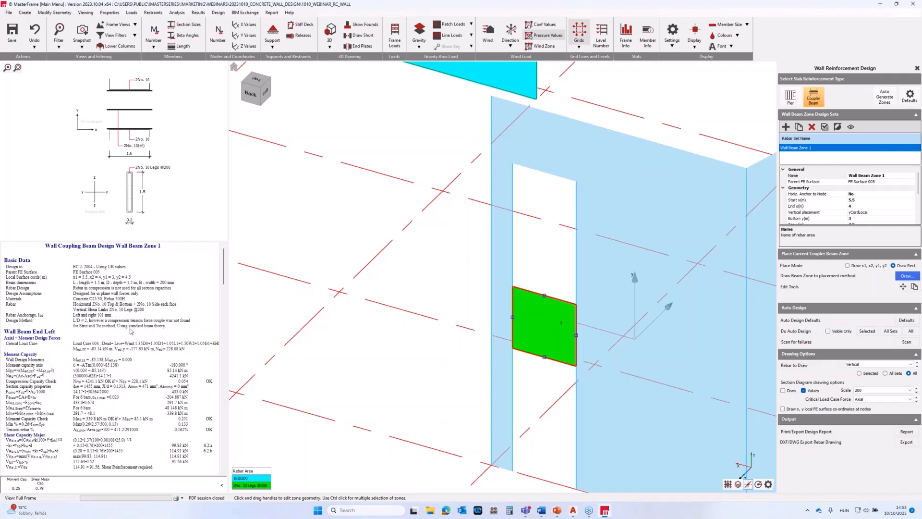
scroll(128, 352, down, 2)
scroll(127, 352, down, 2)
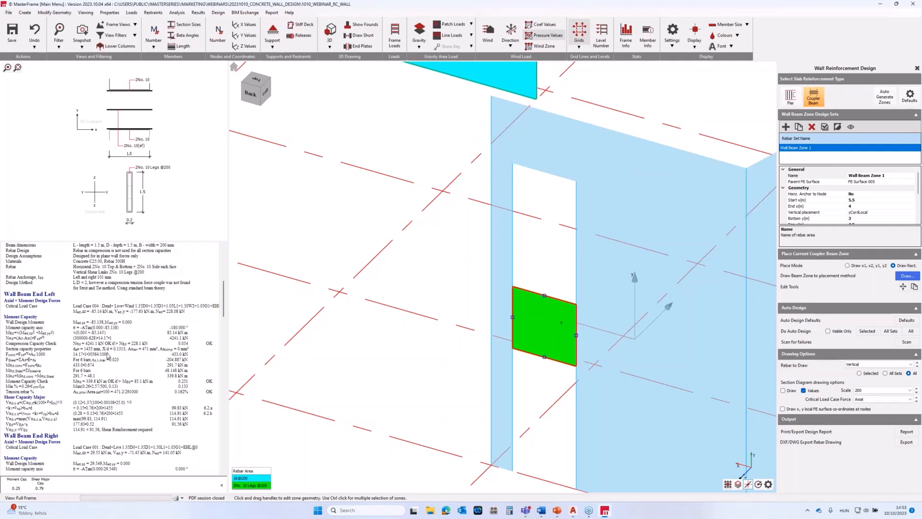
scroll(108, 355, down, 1)
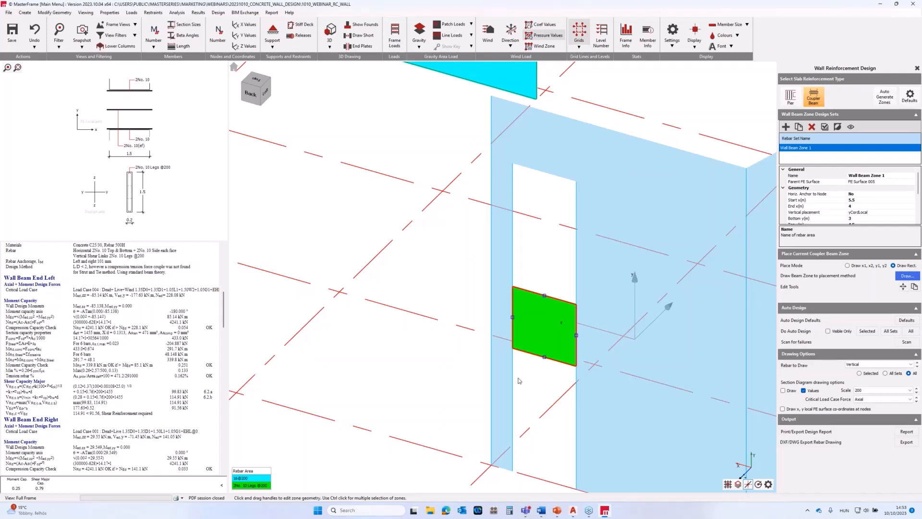
Review the beam zone's strut tie bearing multiple and its top and bottom, side and shear bar settings.
scroll(814, 205, down, 3)
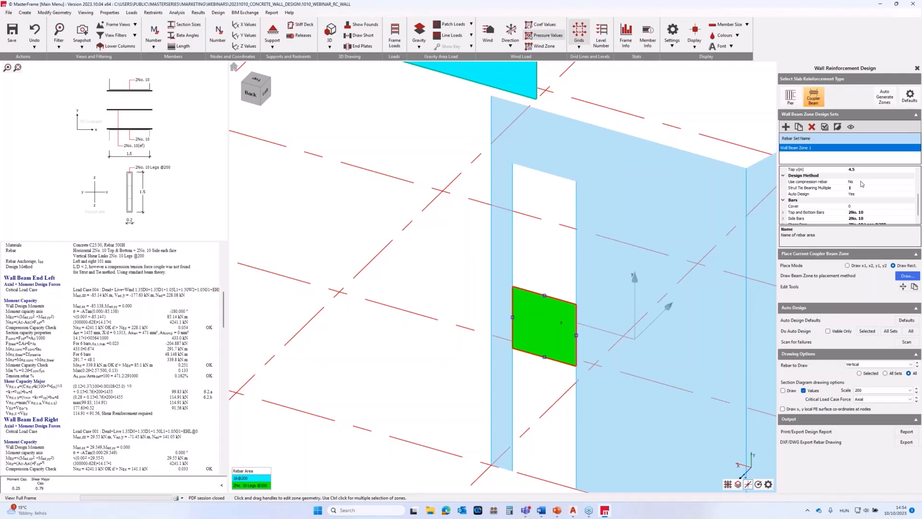
click(830, 188)
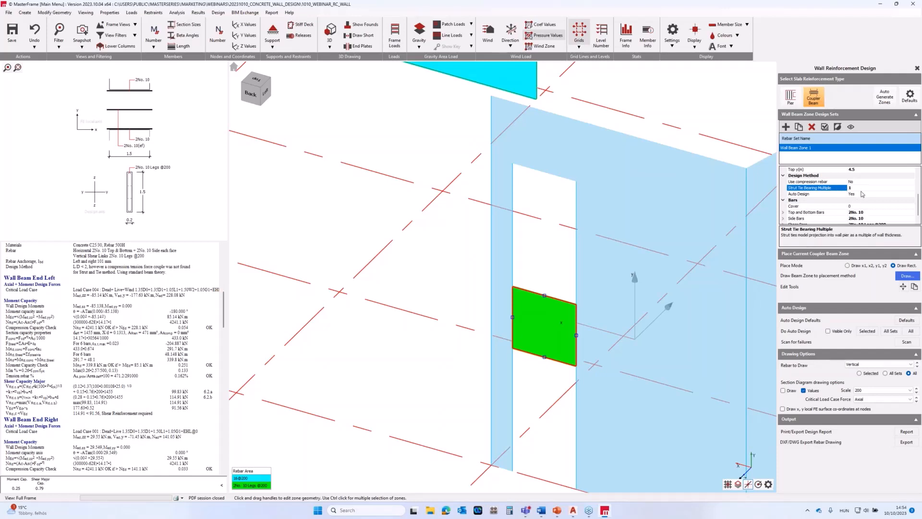
scroll(860, 194, down, 1)
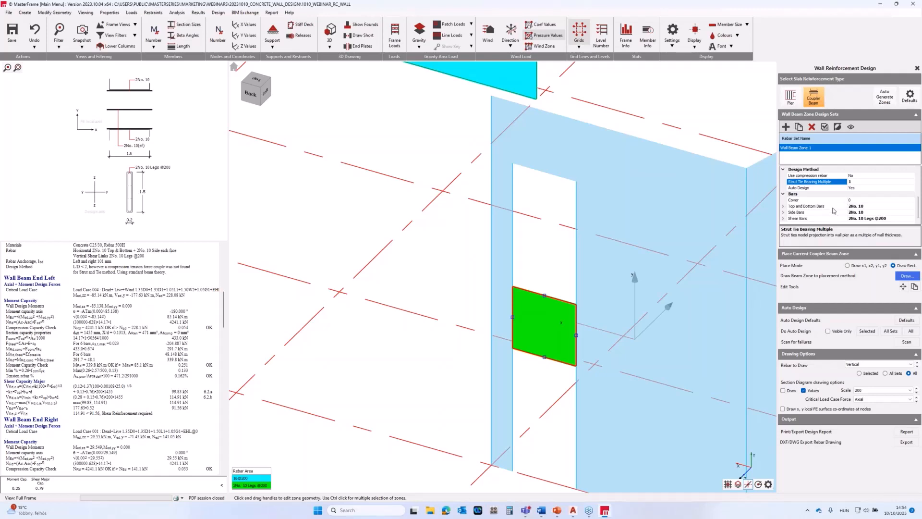
click(785, 207)
click(784, 206)
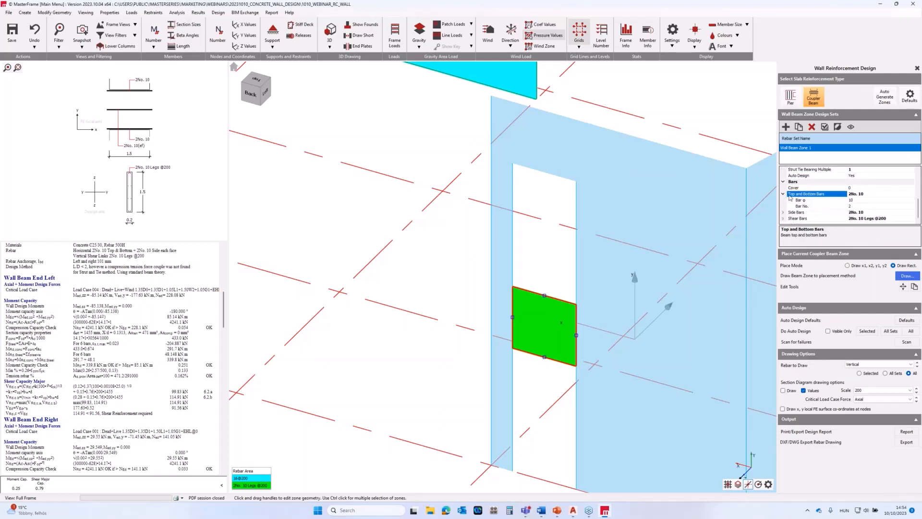
click(784, 195)
click(784, 213)
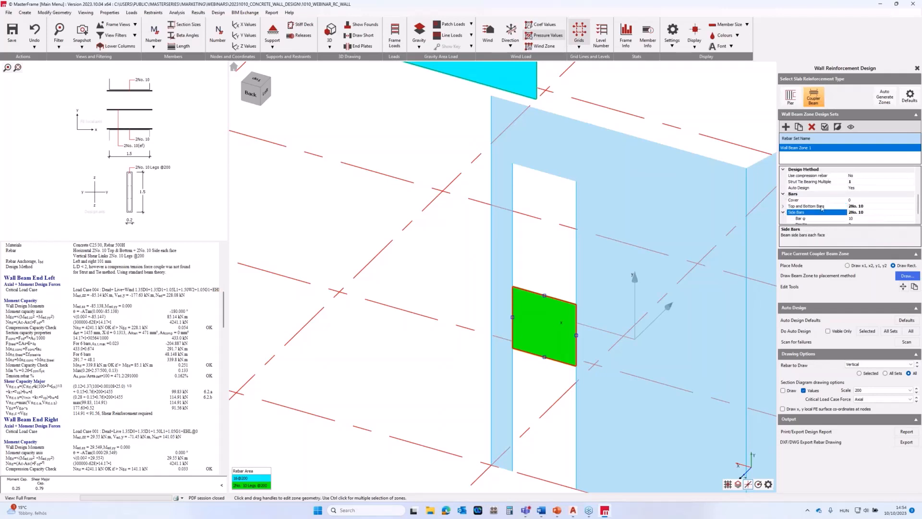
scroll(810, 210, down, 1)
click(783, 201)
click(784, 220)
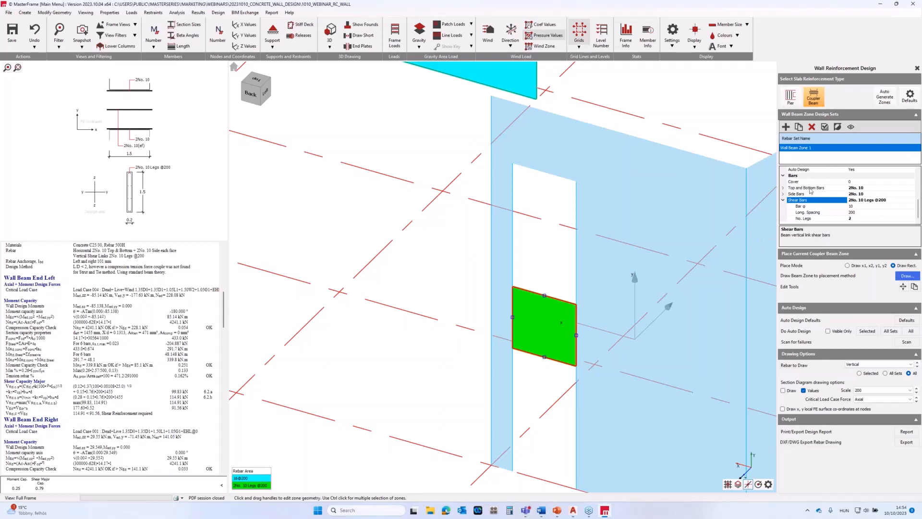
Delete the manually defined beam and pier zones and auto-generate pier and coupler beam design zones for all visible walls.
click(812, 126)
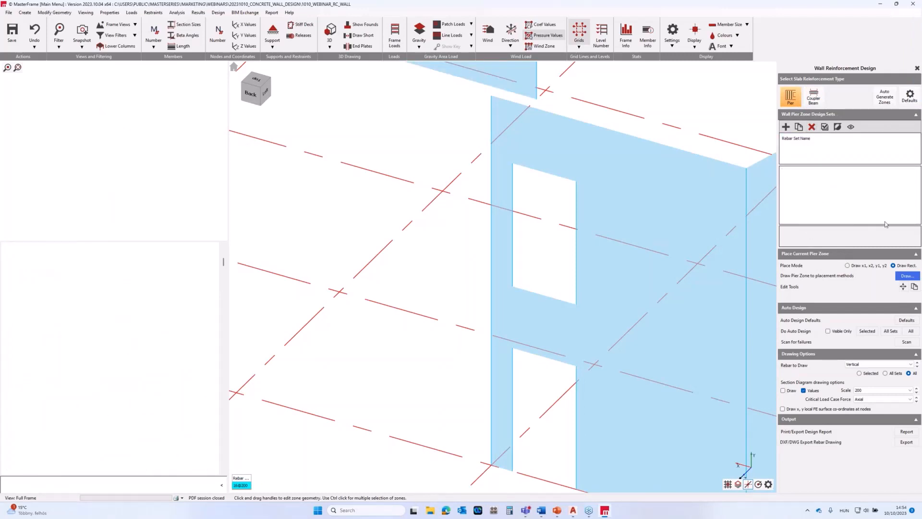
scroll(577, 233, down, 3)
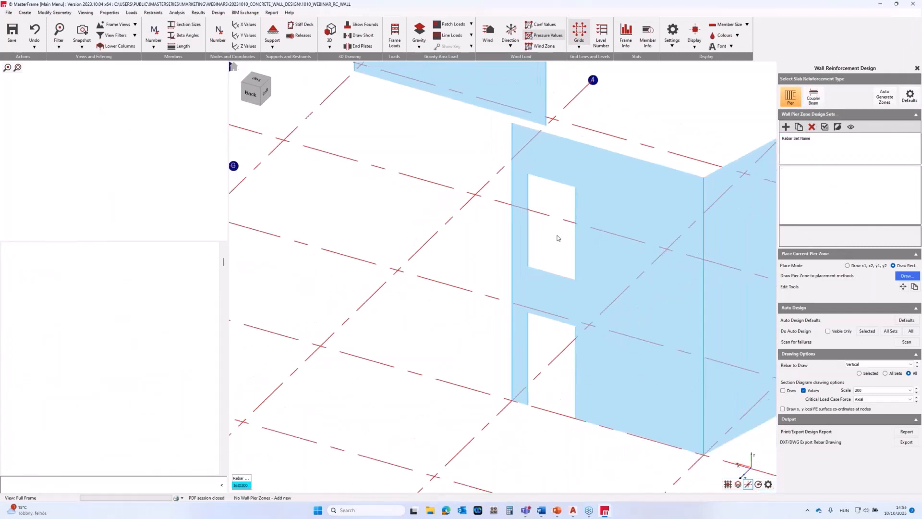
scroll(533, 263, down, 5)
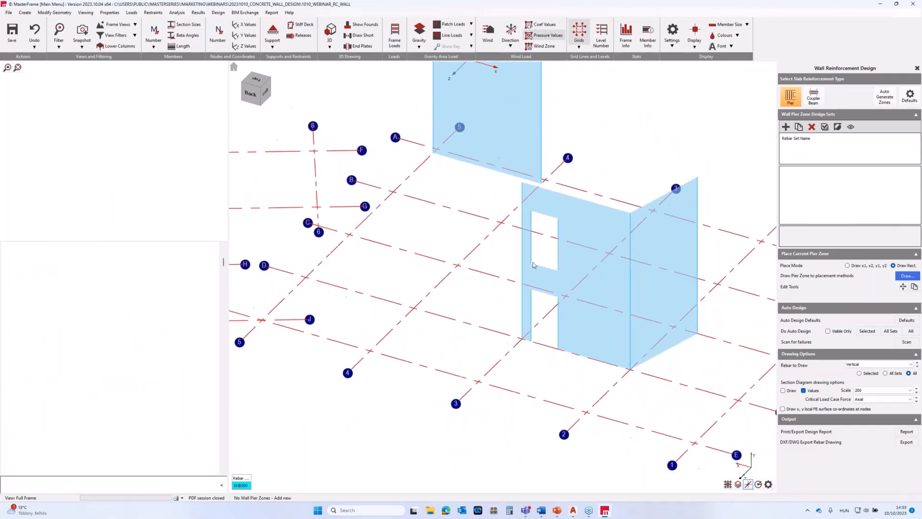
scroll(533, 265, down, 4)
middle_drag(598, 195, 562, 254)
scroll(562, 253, up, 1)
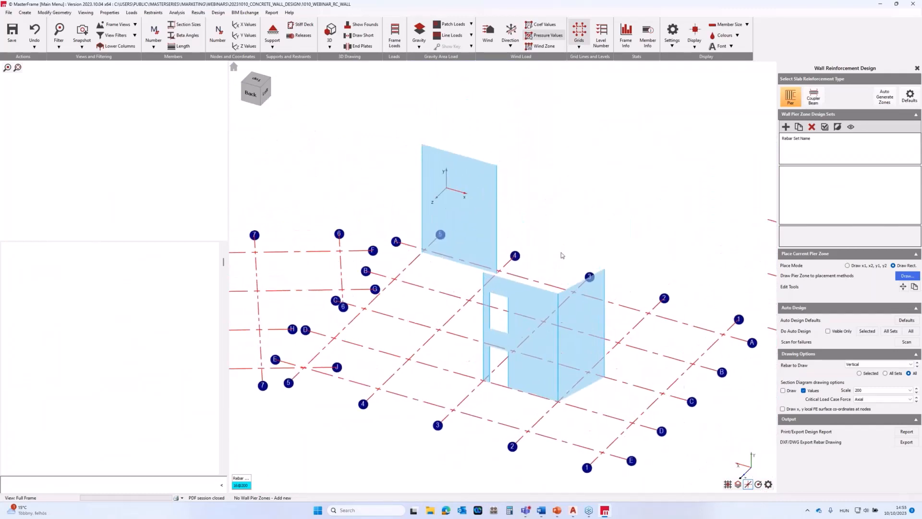
click(884, 98)
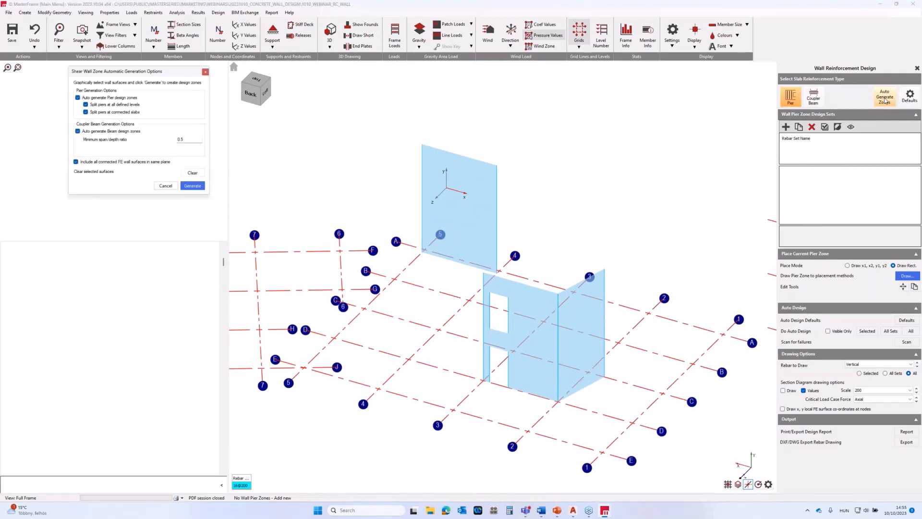
drag(218, 127, 337, 191)
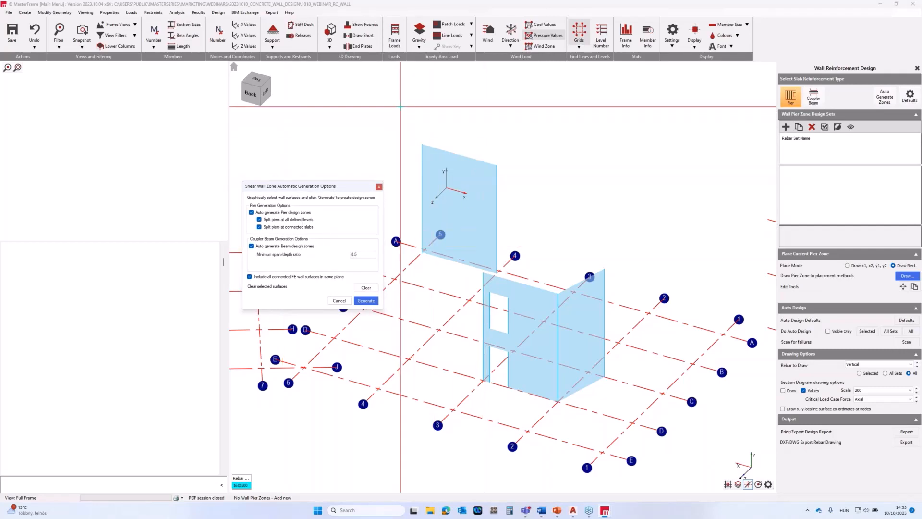
drag(401, 113, 640, 442)
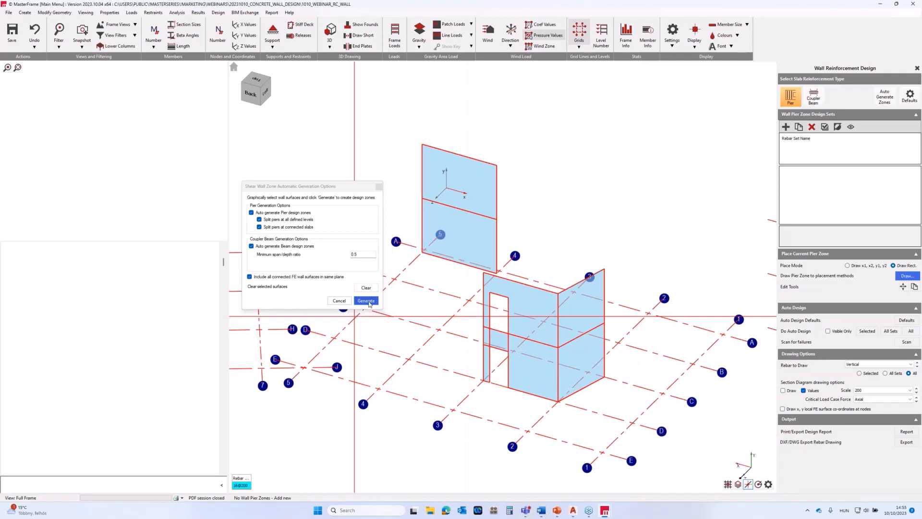
click(365, 301)
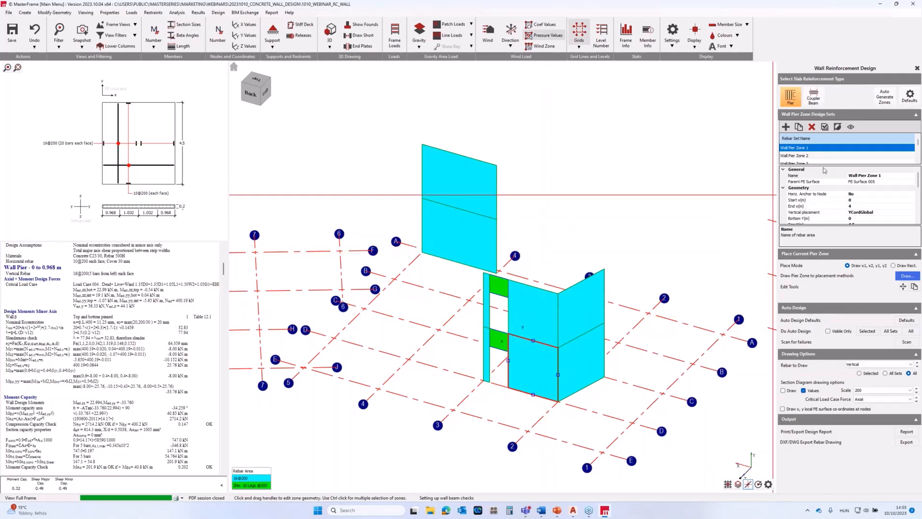
Browse the generated pier and coupler beam zone sets, comparing the designs of the wide and narrow lower piers beside the opening.
scroll(807, 146, down, 2)
scroll(808, 146, up, 2)
click(815, 99)
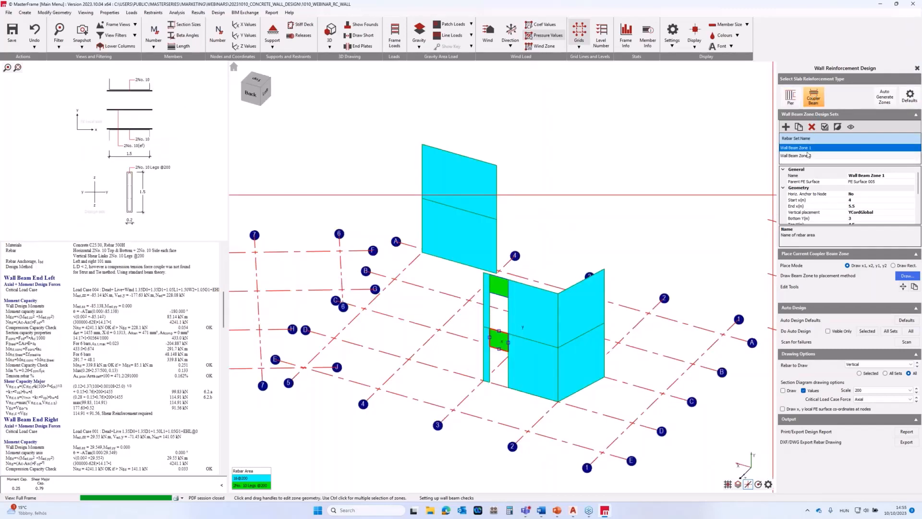
click(791, 98)
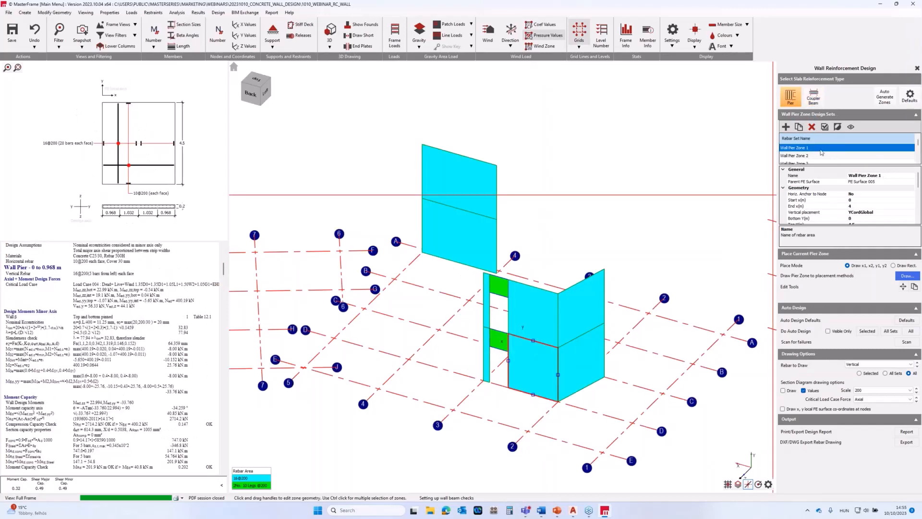
scroll(821, 152, down, 2)
scroll(808, 154, up, 2)
click(801, 155)
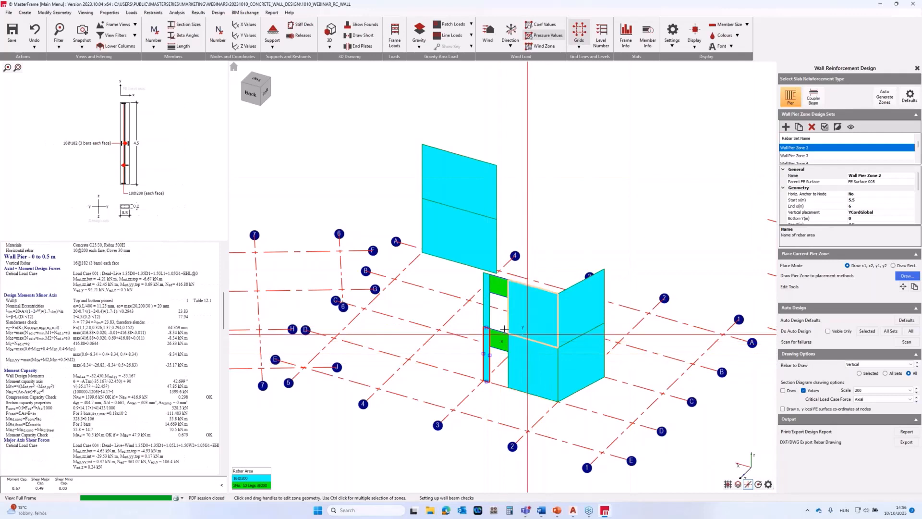
click(521, 343)
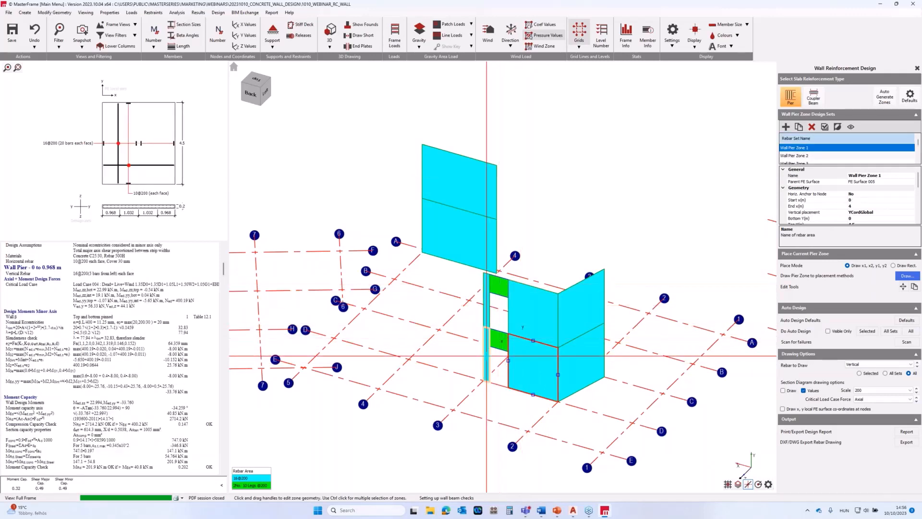
Set the rebar drawing option to None and inspect the outlines of the pier and coupler beam zones on the walls.
scroll(490, 351, up, 5)
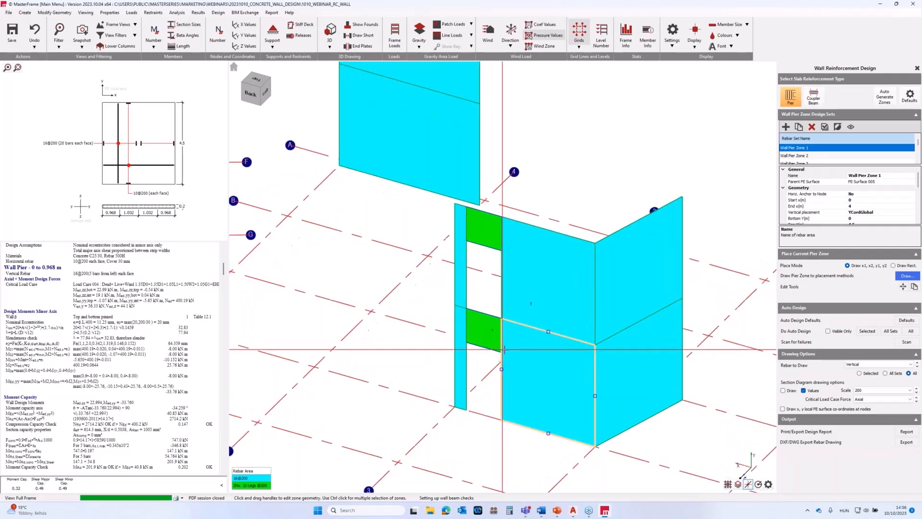
scroll(501, 346, down, 2)
scroll(550, 382, up, 3)
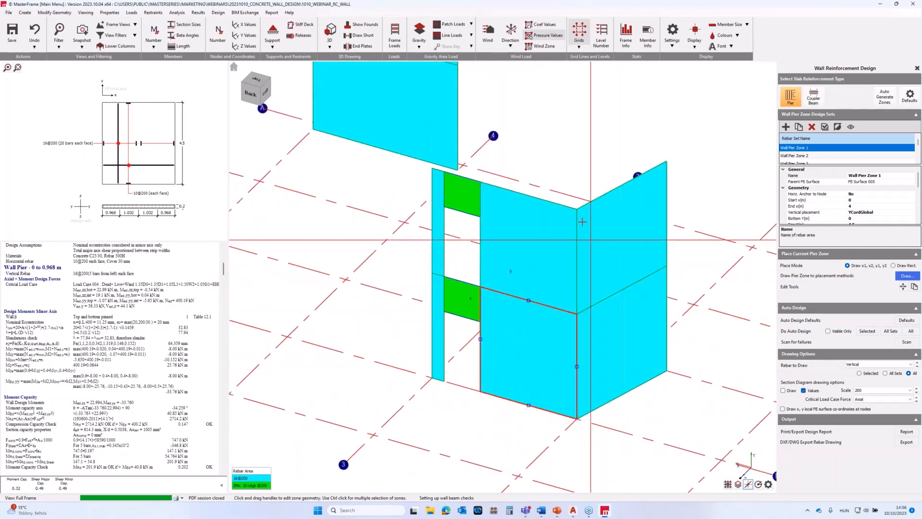
click(867, 365)
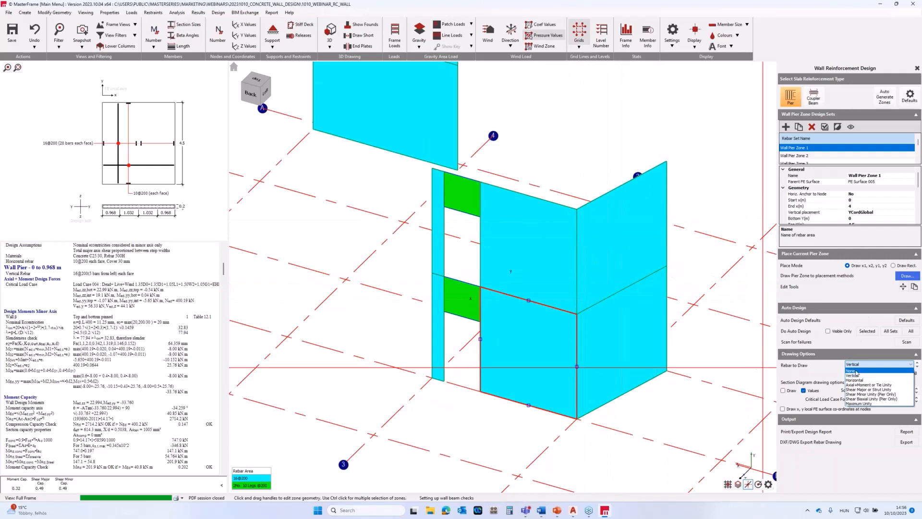
click(856, 371)
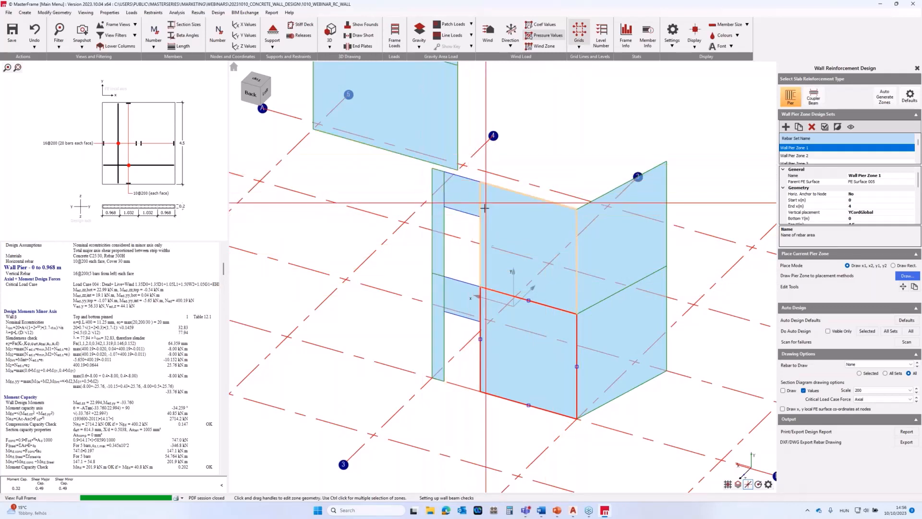
scroll(484, 208, down, 4)
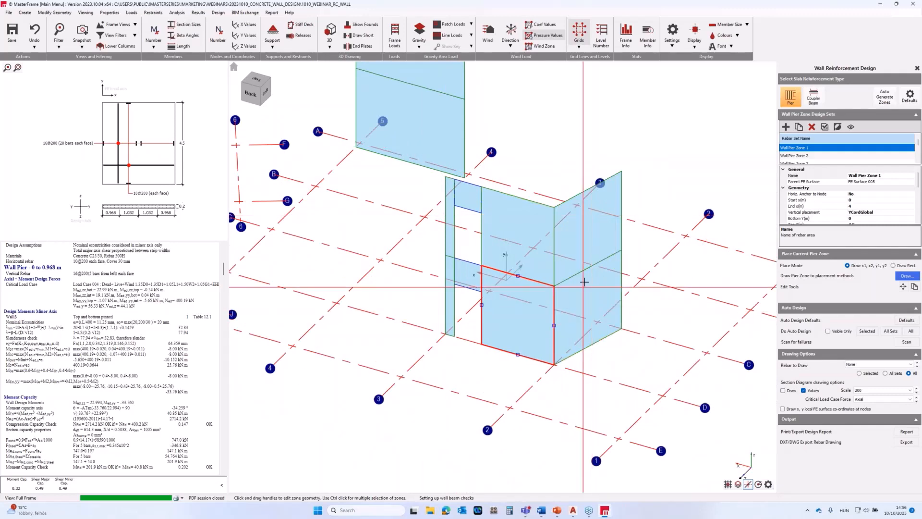
scroll(584, 282, up, 2)
scroll(576, 298, up, 2)
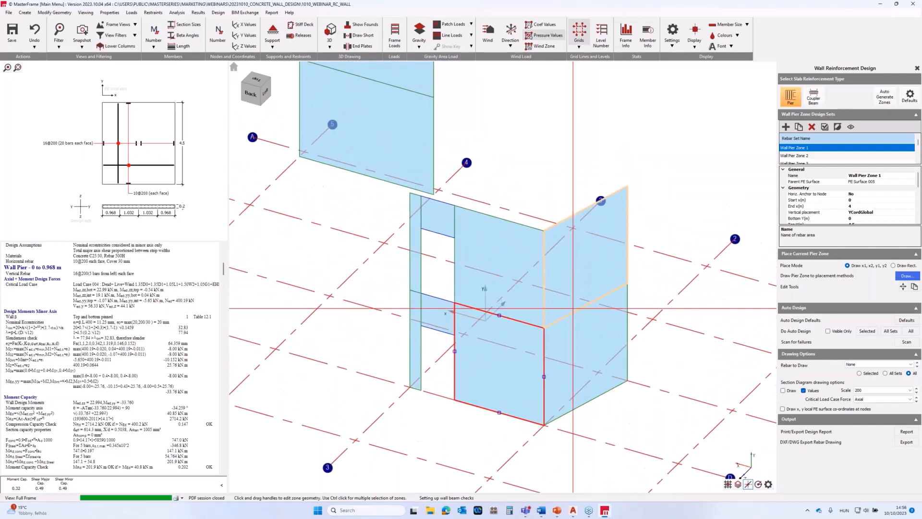
scroll(581, 307, down, 2)
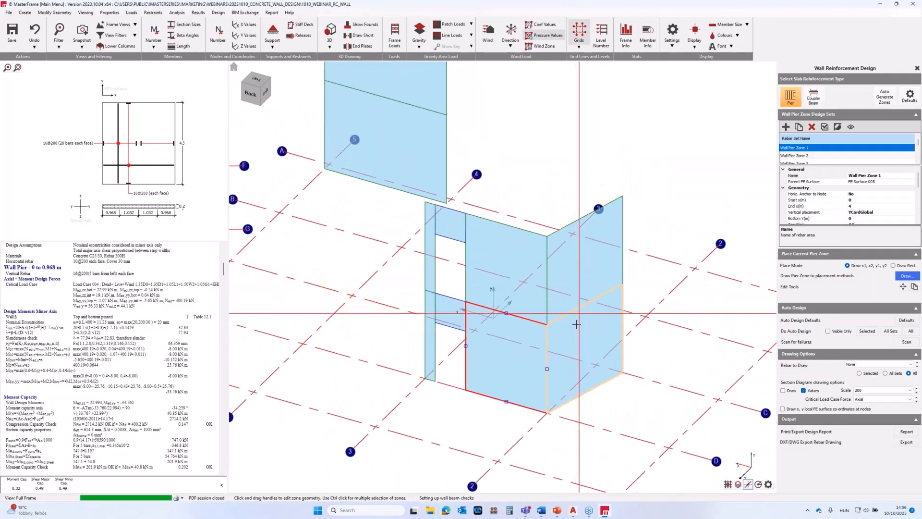
middle_drag(585, 313, 586, 322)
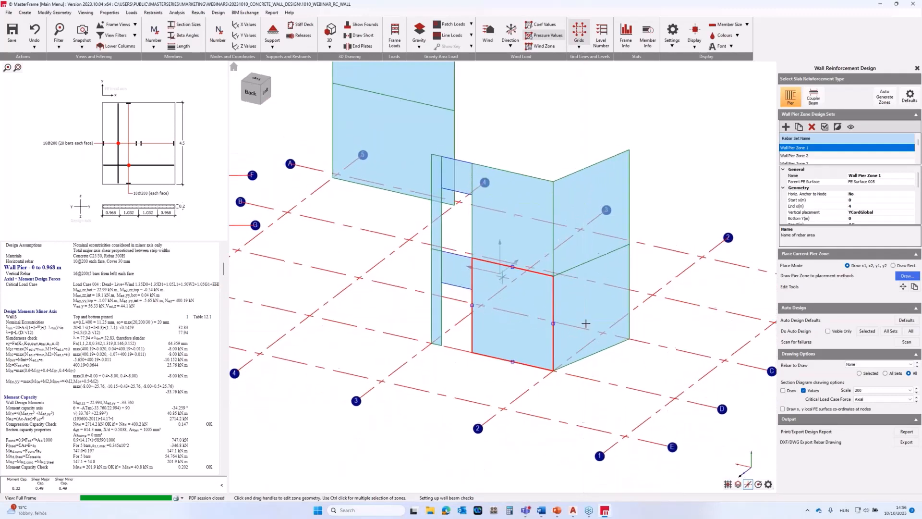
Display the vertical rebar on all wall pier and coupler beam zones.
click(856, 364)
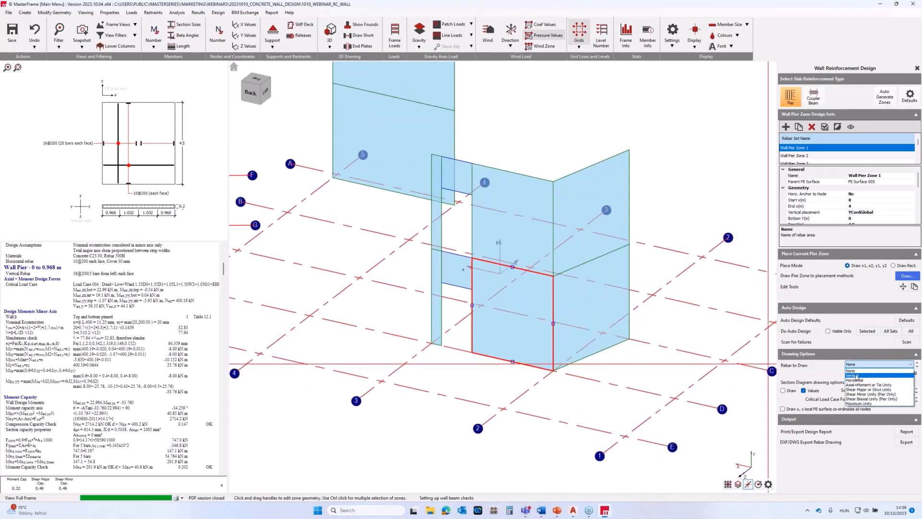
click(857, 376)
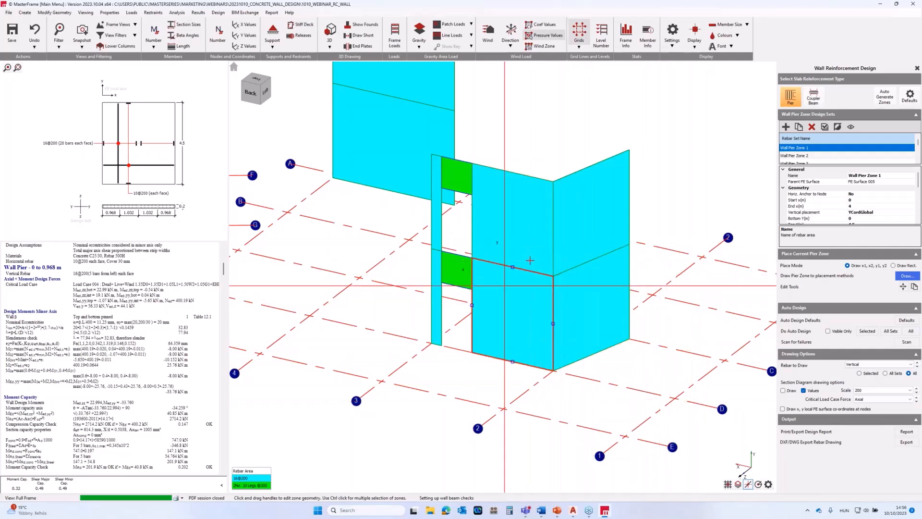
middle_drag(532, 261, 529, 294)
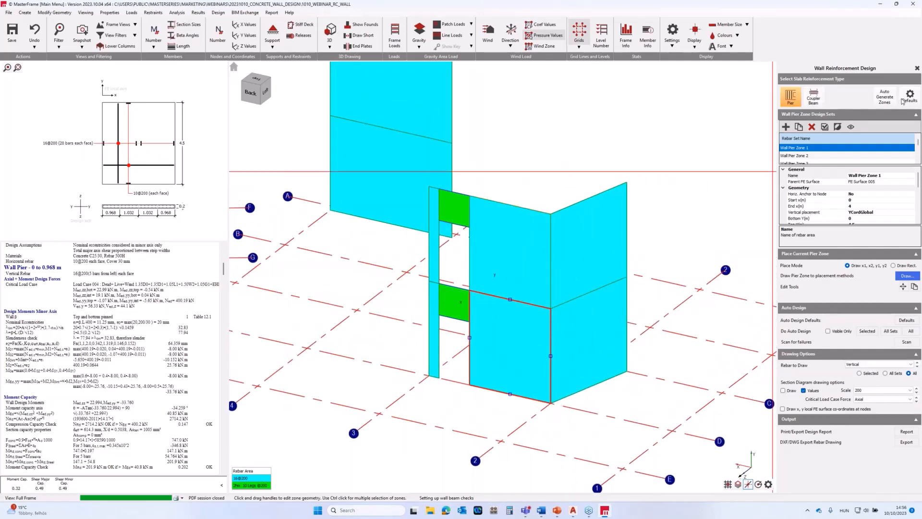
Review the shear wall design defaults for grades, cover and wall pier reinforcement, leaving the settings as they are.
click(904, 100)
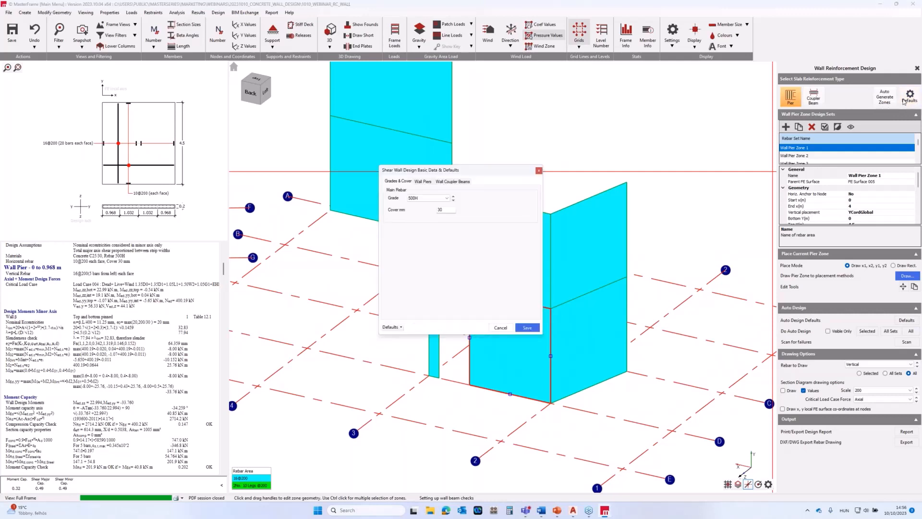
click(422, 181)
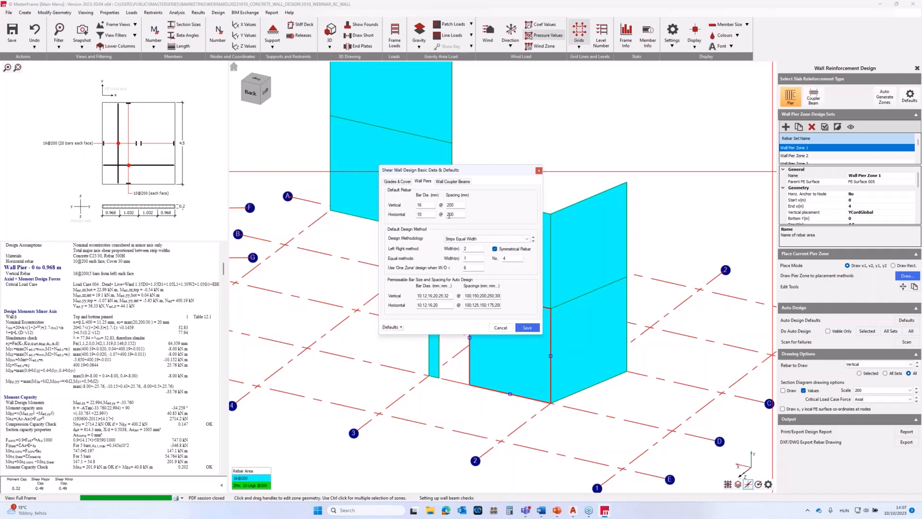
click(538, 170)
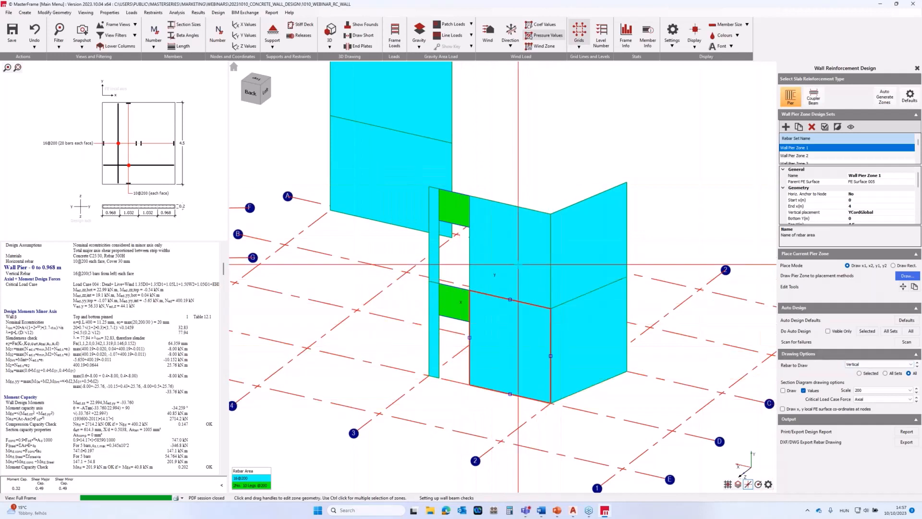
Compare the wall zones' horizontal rebar display with the vertical one, ending on vertical.
click(858, 365)
click(850, 379)
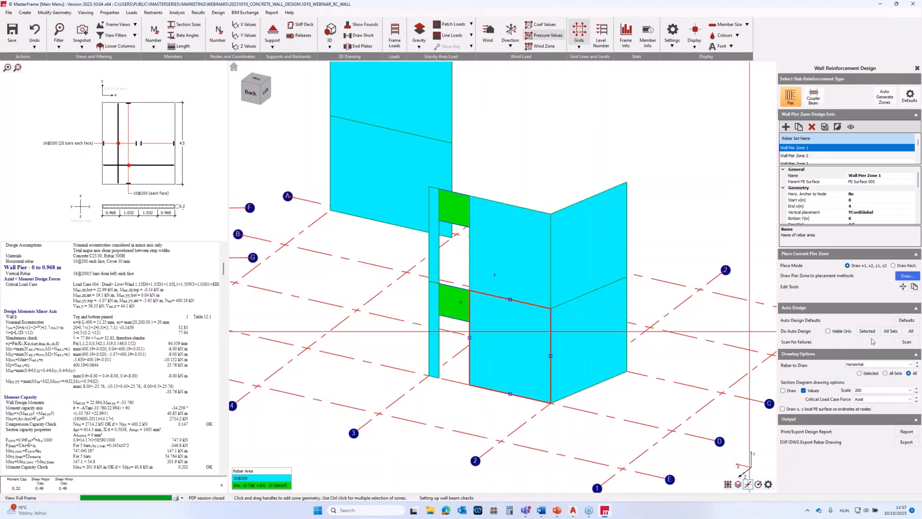
click(860, 365)
click(858, 380)
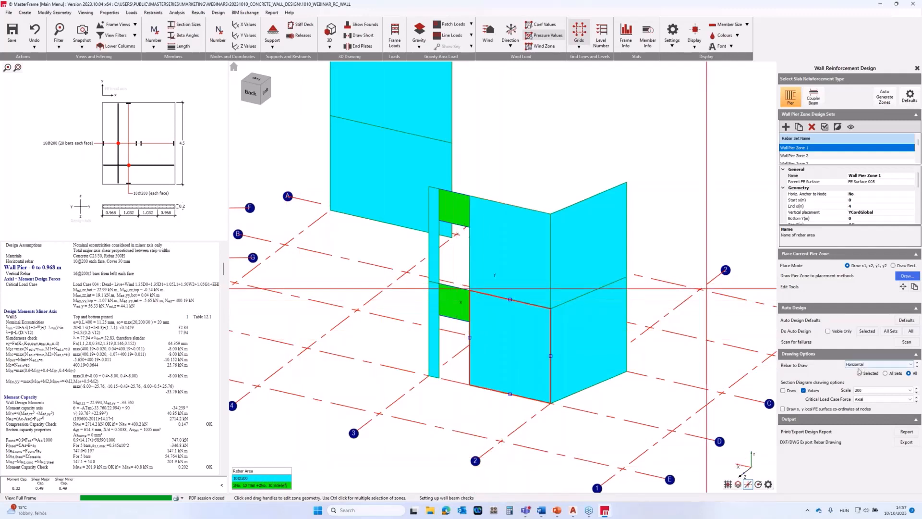
click(878, 364)
click(855, 376)
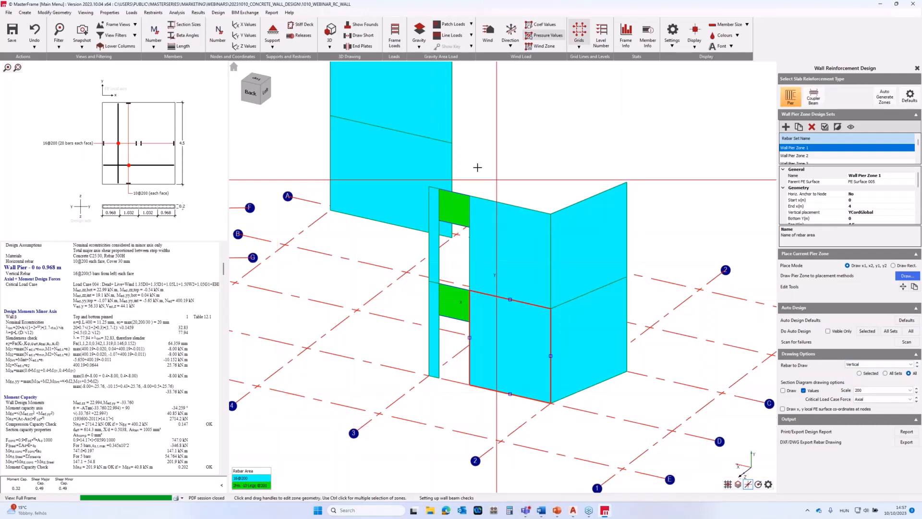
Colour all wall zones by Maximum Unity and inspect the utilisation of the piers and coupler beams.
click(858, 365)
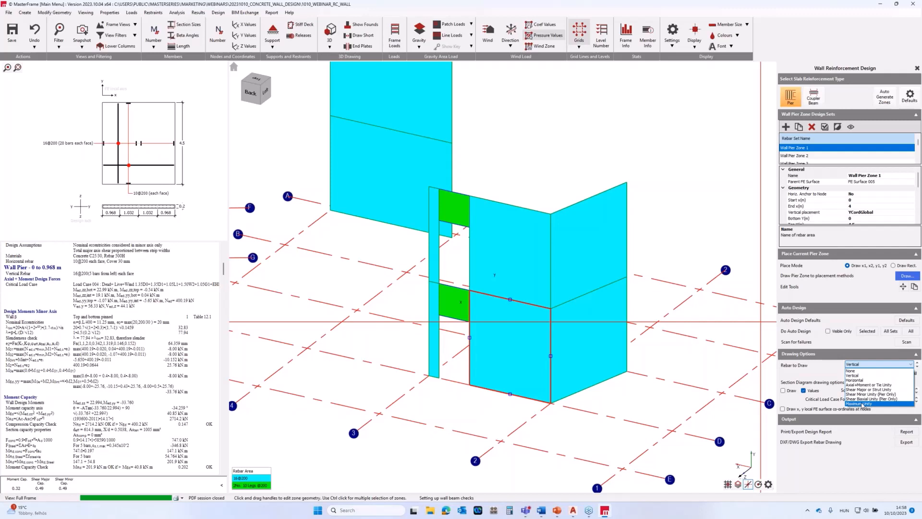
click(864, 403)
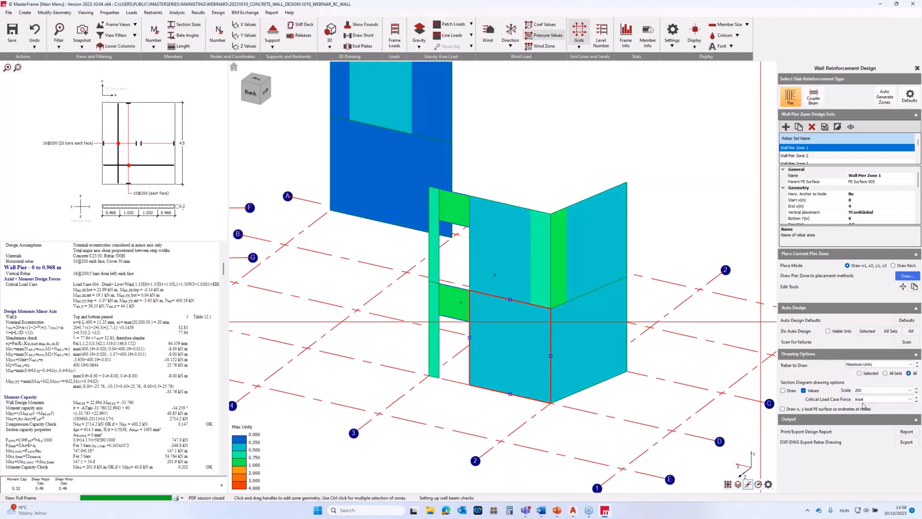
middle_drag(539, 192, 568, 253)
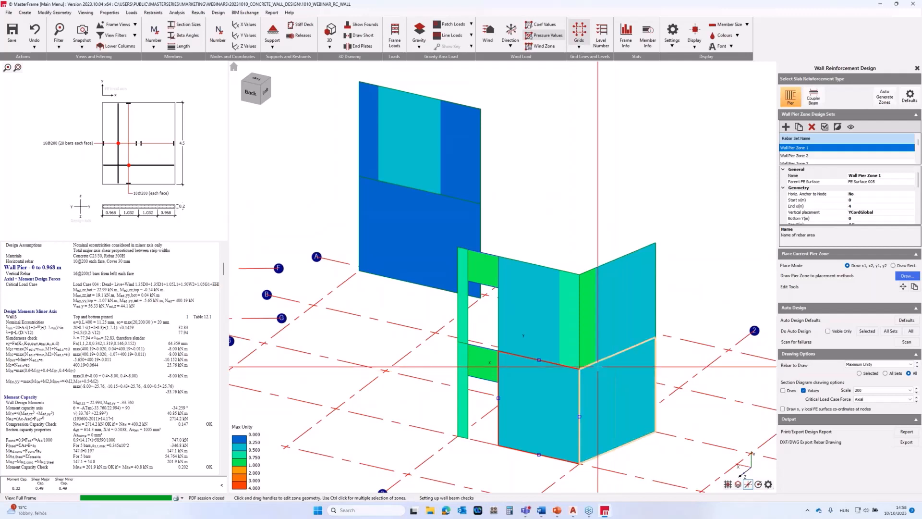
scroll(618, 372, down, 1)
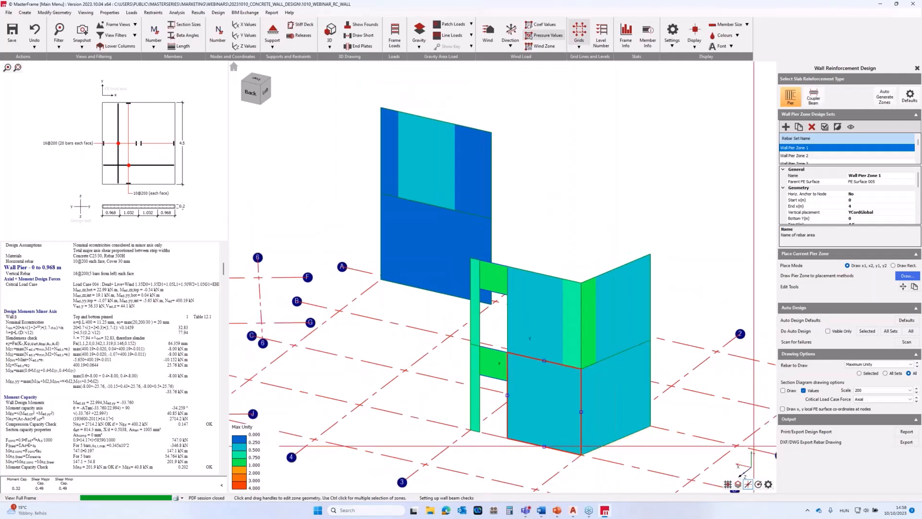
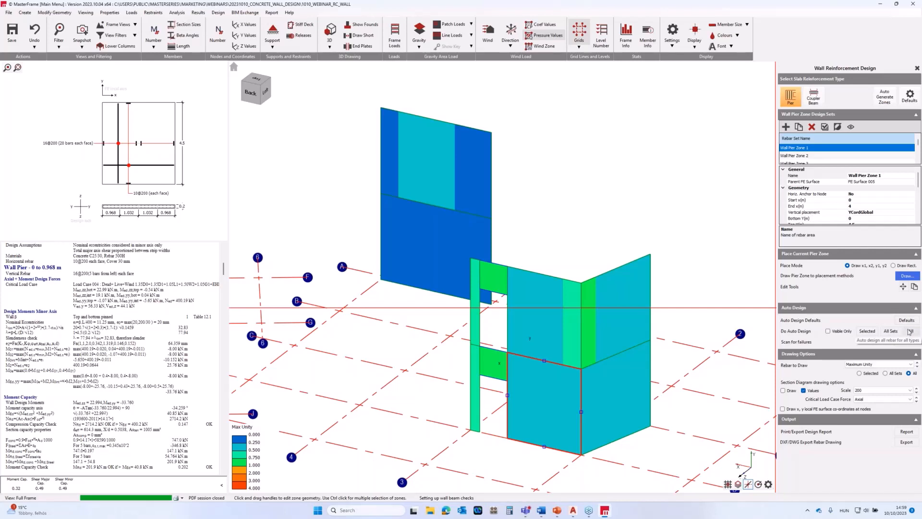
Auto-design the rebar for all pier and coupler beam zones, and scan all design checks for failures.
click(910, 331)
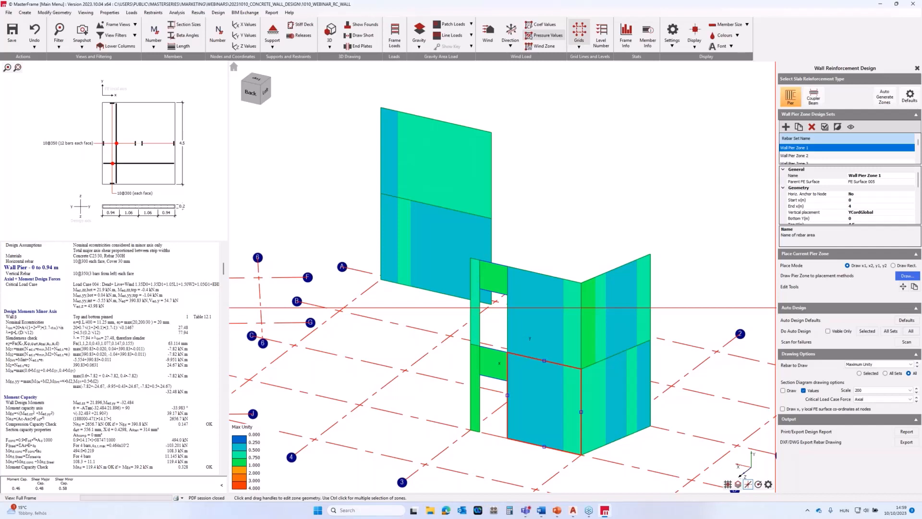
click(906, 342)
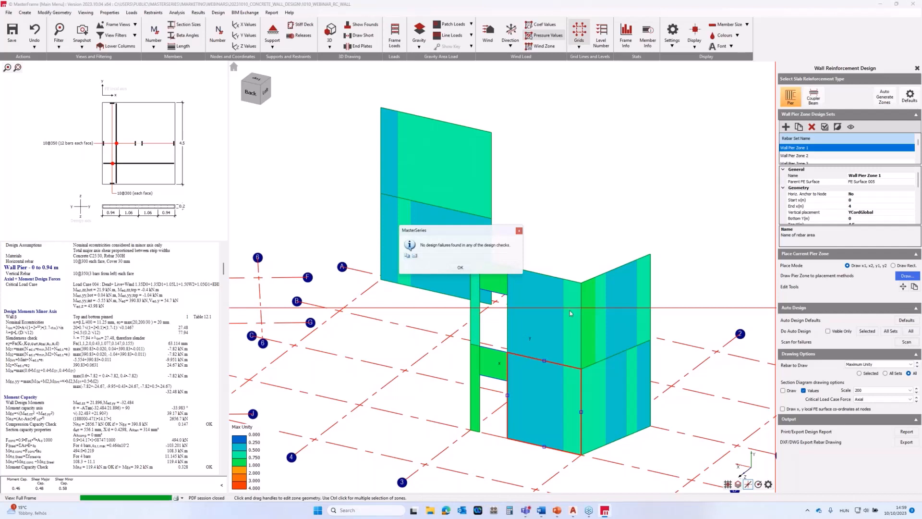
click(463, 270)
Switch the rebar drawing of all wall zones from Maximum Unity to Vertical to inspect the auto-designed bars.
click(861, 366)
click(863, 386)
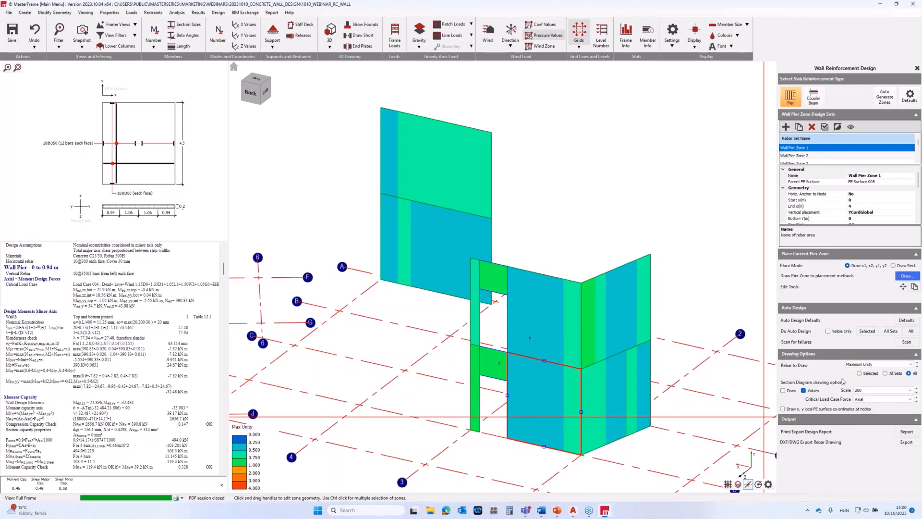
middle_drag(540, 413, 661, 436)
scroll(525, 410, up, 1)
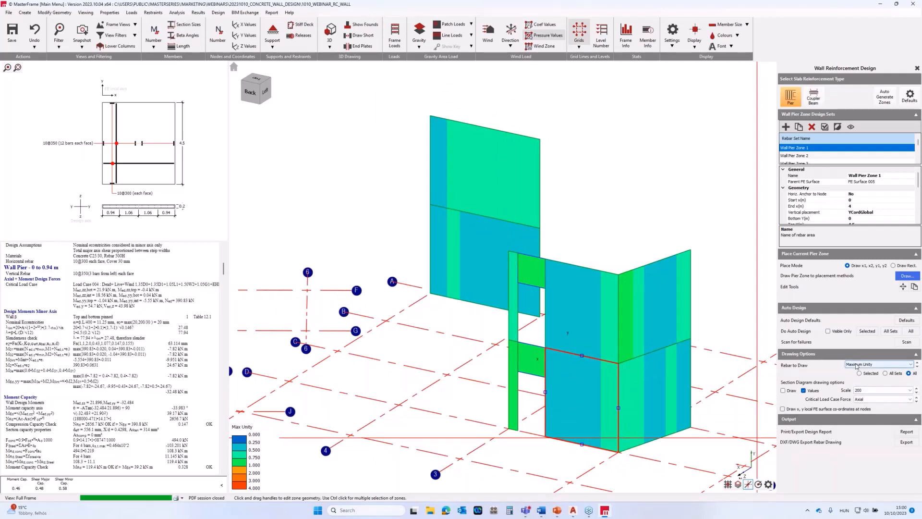
click(856, 366)
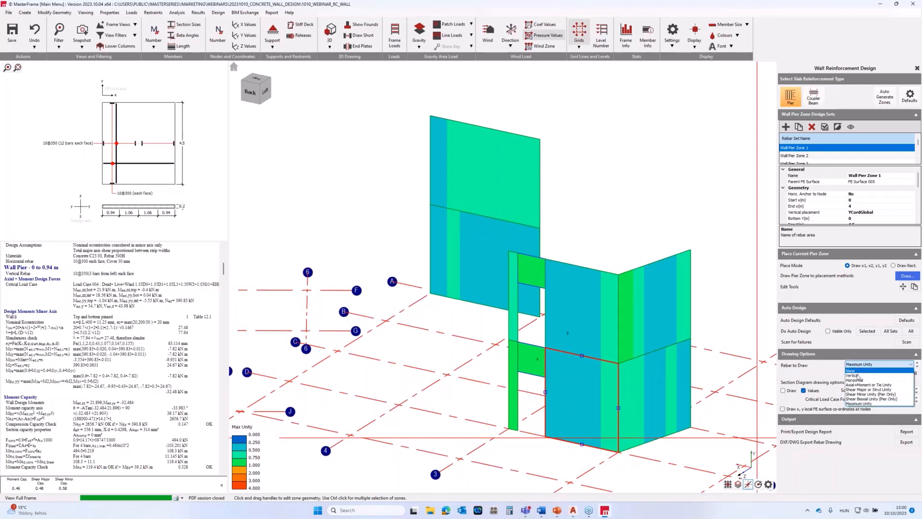
click(857, 375)
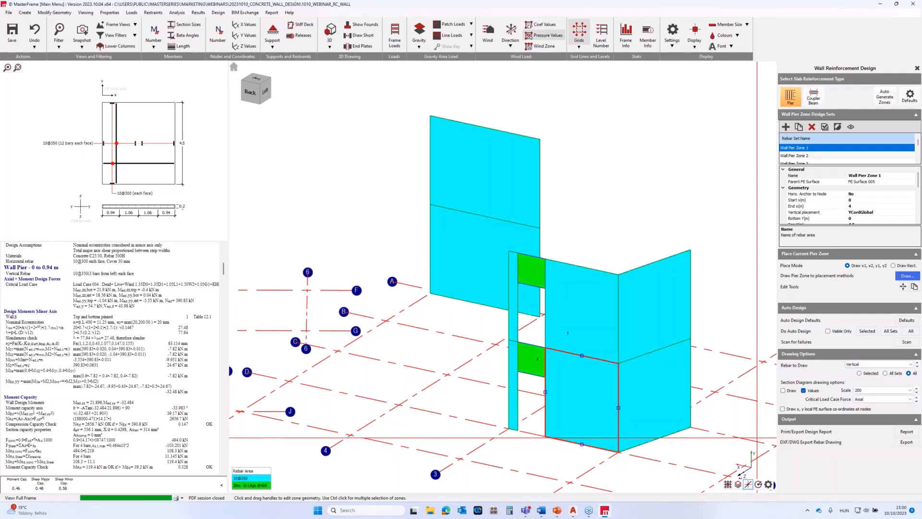
Review the moment, shear and detailing checks for the first strip of Wall Pier Zone 1 in the design calculation.
key(alt+Tab)
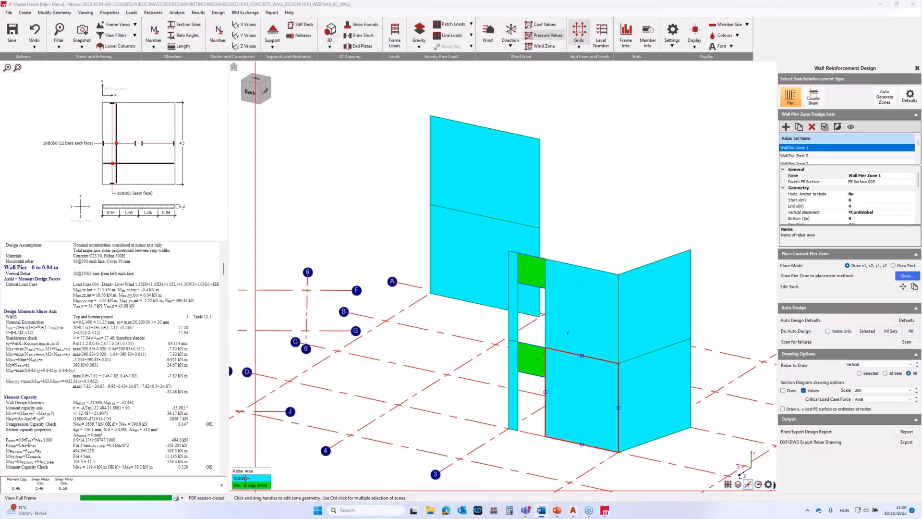
scroll(115, 357, down, 6)
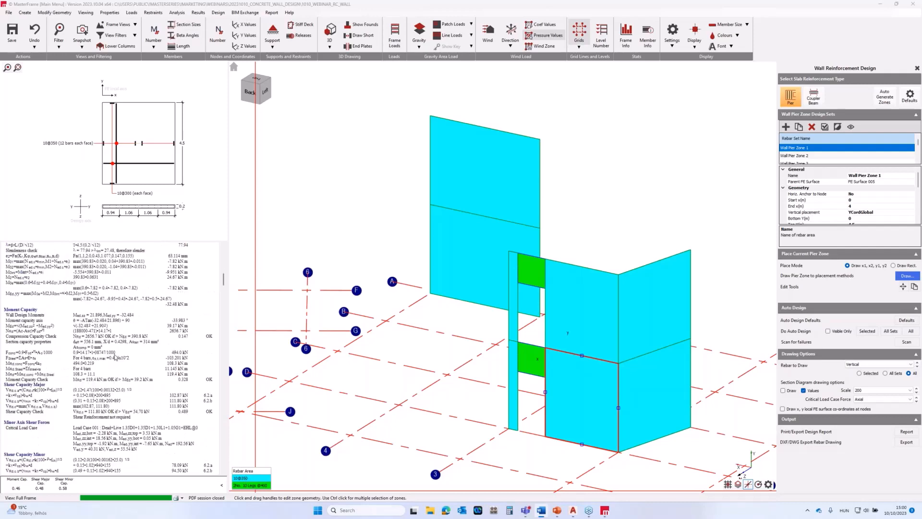
scroll(115, 357, down, 1)
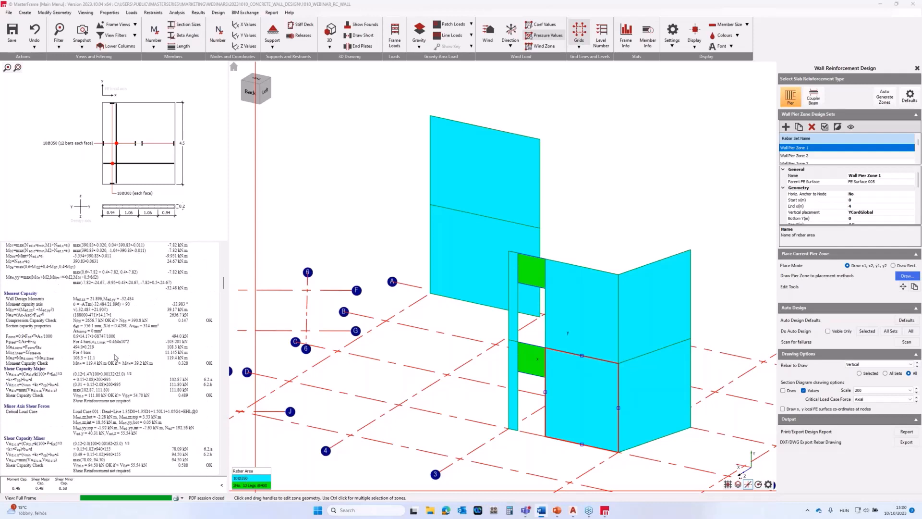
scroll(115, 357, down, 3)
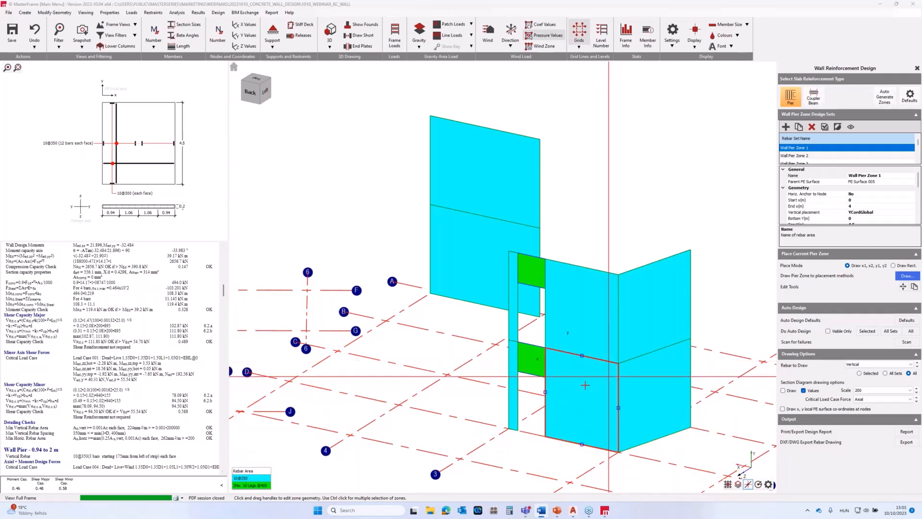
Compare the auto-designed horizontal rebar with the vertical rebar on all wall zones, ending on the vertical display.
click(861, 364)
click(860, 380)
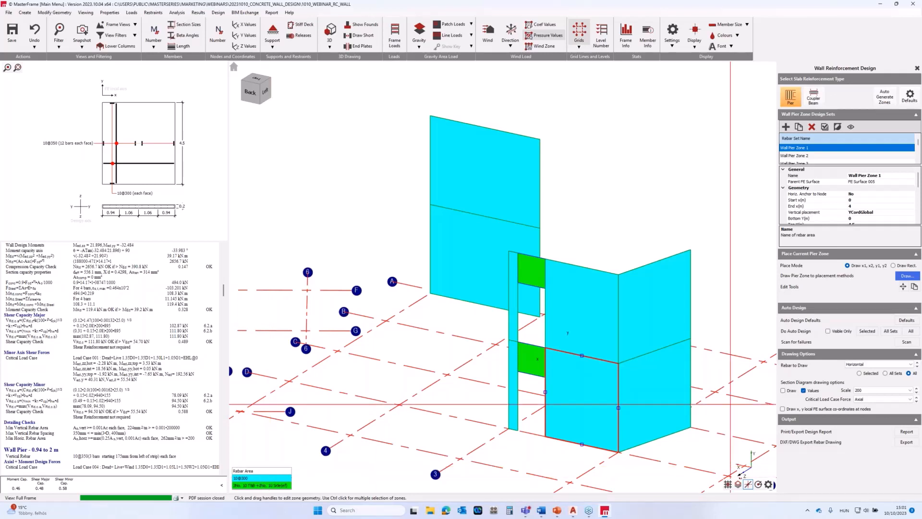
click(873, 366)
click(866, 377)
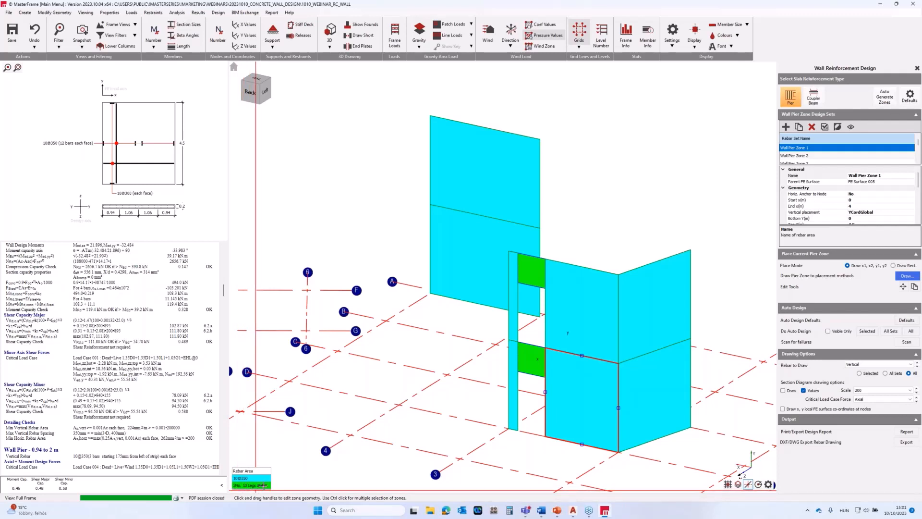
Set the vertical bar spacing to 300 mm for the four pier zones on the two walls meeting at the corner.
middle_drag(640, 349, 607, 359)
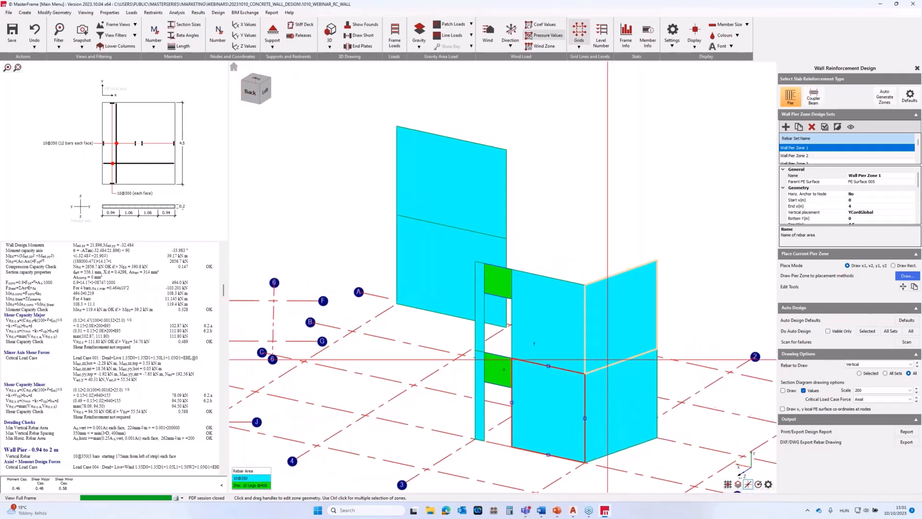
mouse_move(568, 382)
middle_down()
mouse_move(570, 368)
mouse_move(582, 382)
middle_up()
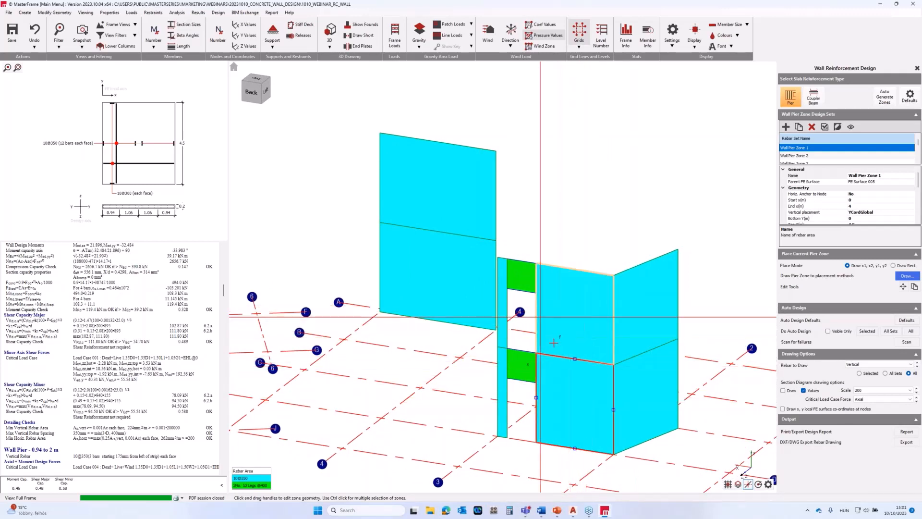
ctrl+click(536, 335)
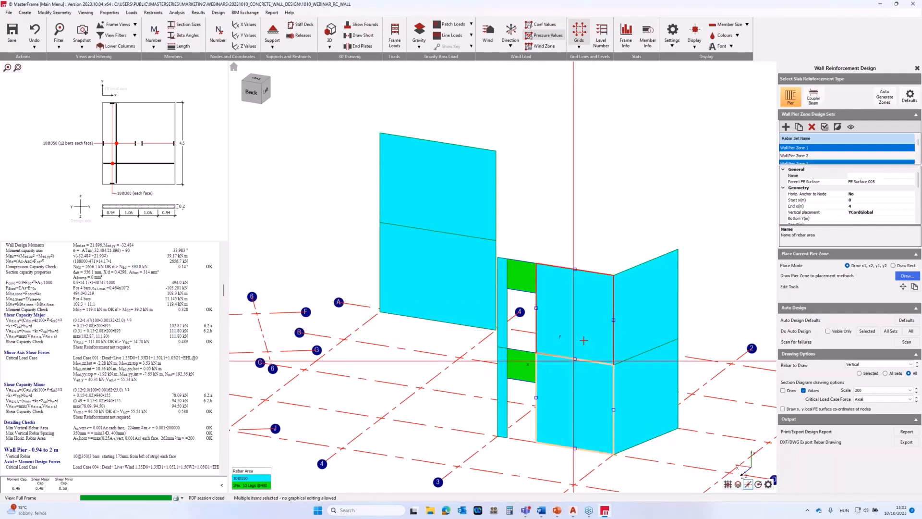
ctrl+click(574, 360)
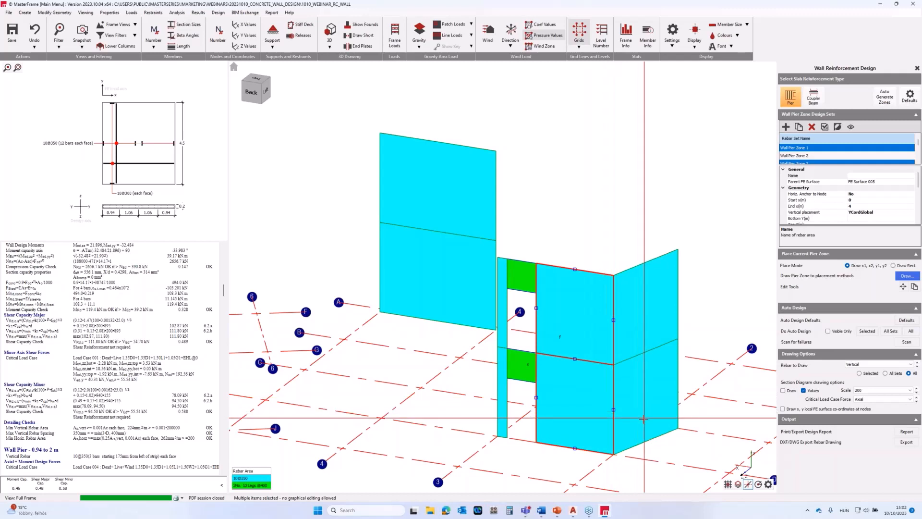
click(649, 434)
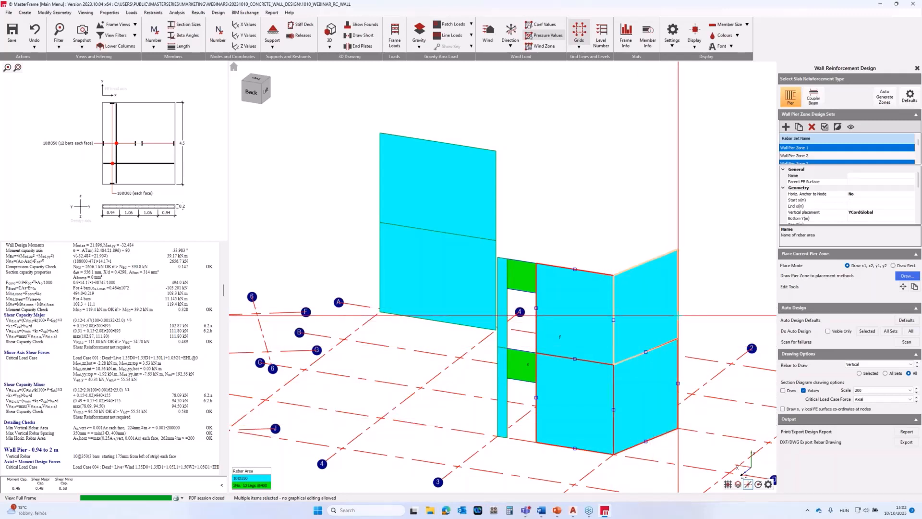
click(676, 314)
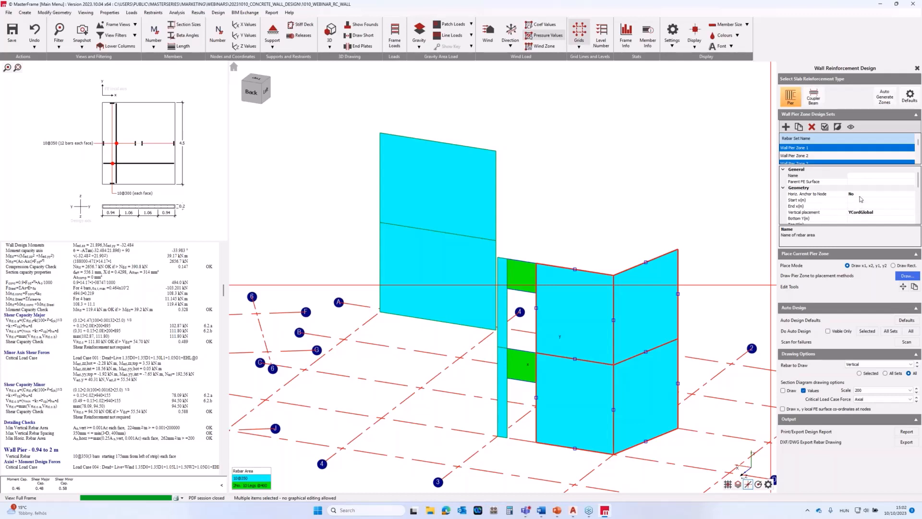
scroll(859, 203, down, 1)
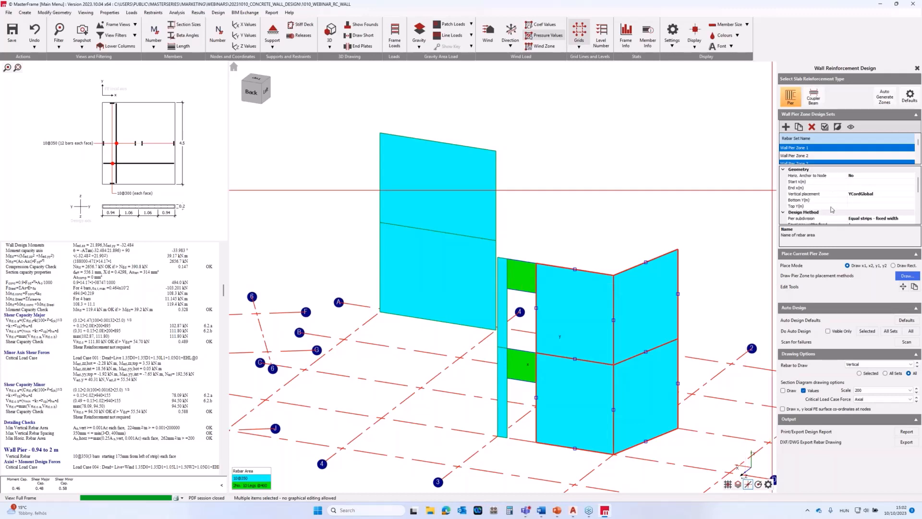
scroll(835, 208, down, 1)
scroll(843, 201, down, 1)
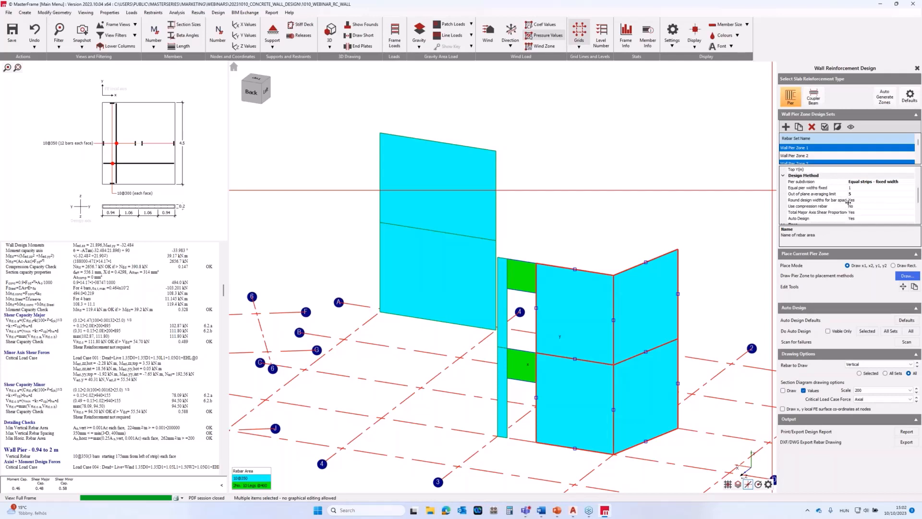
scroll(831, 193, down, 1)
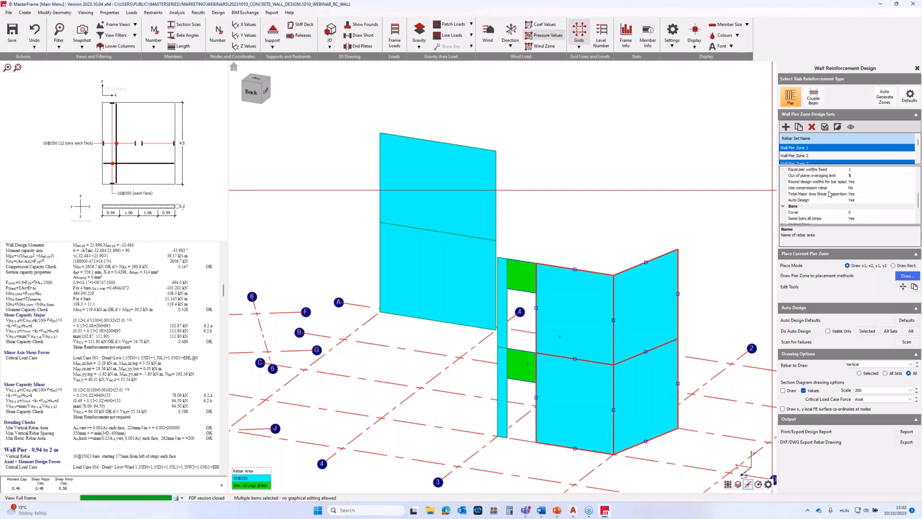
scroll(829, 196, down, 1)
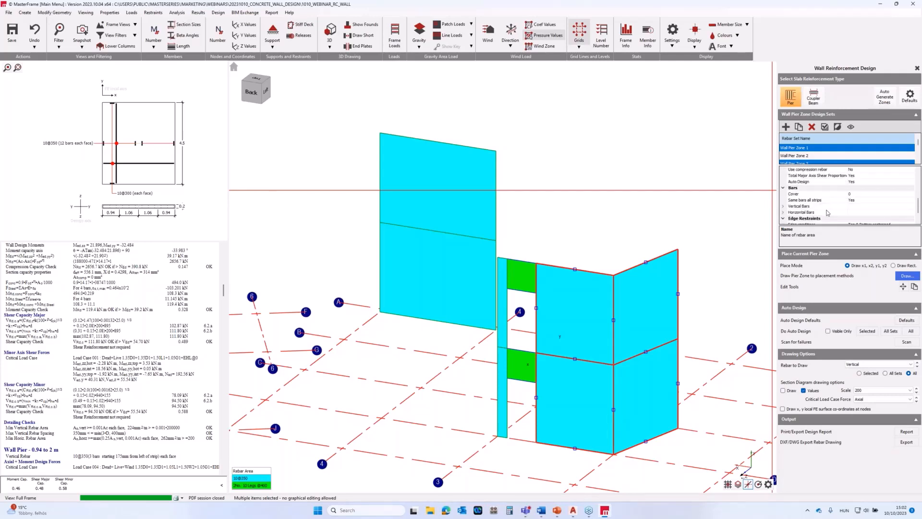
click(784, 207)
click(873, 218)
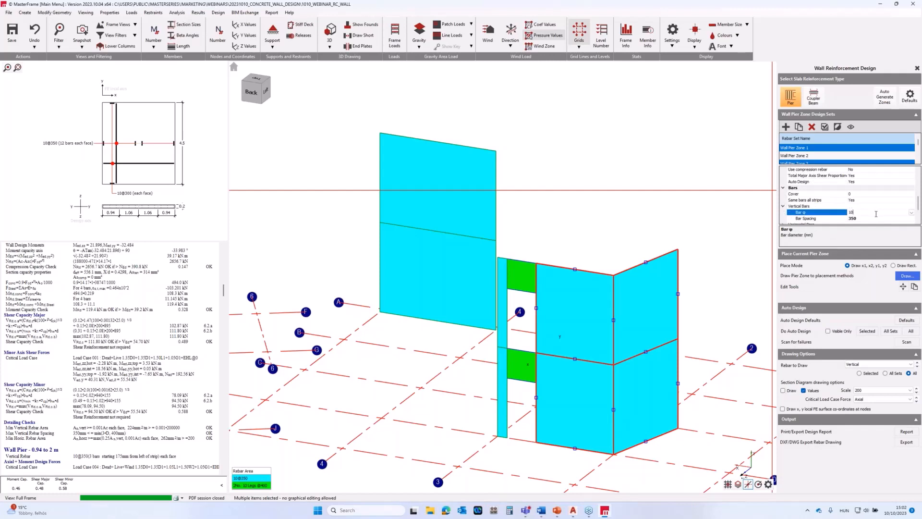
click(906, 218)
click(911, 218)
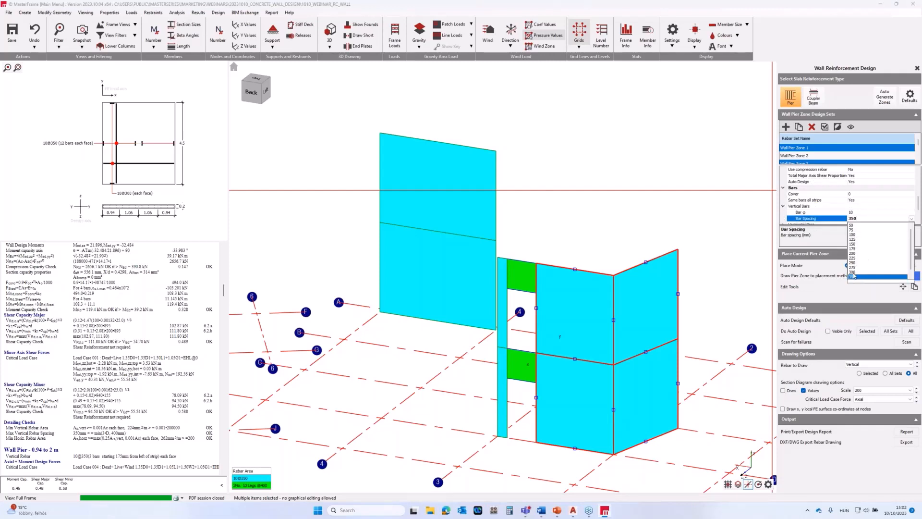
click(853, 272)
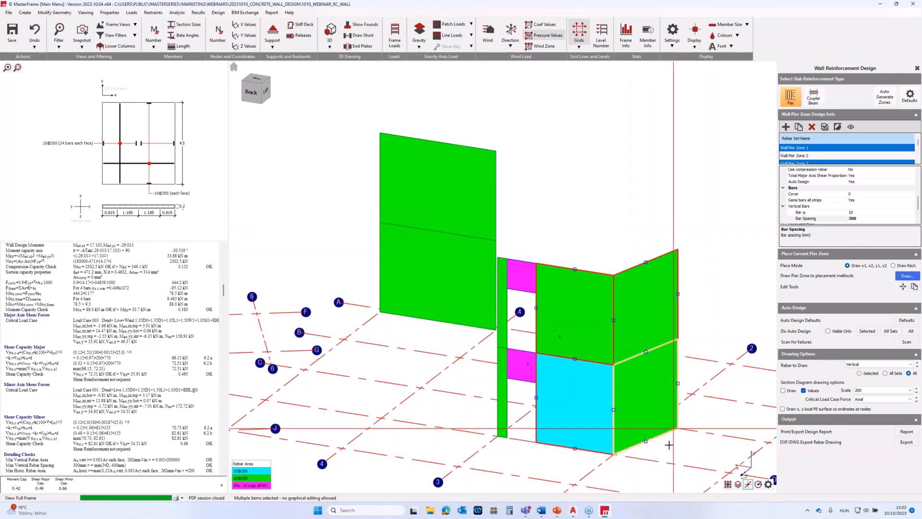
Select the lower side-wall pier zone and export all three walls' pier and beam rebar as a 1:100 AutoCAD 2013 DWG, overwriting the existing file.
click(676, 393)
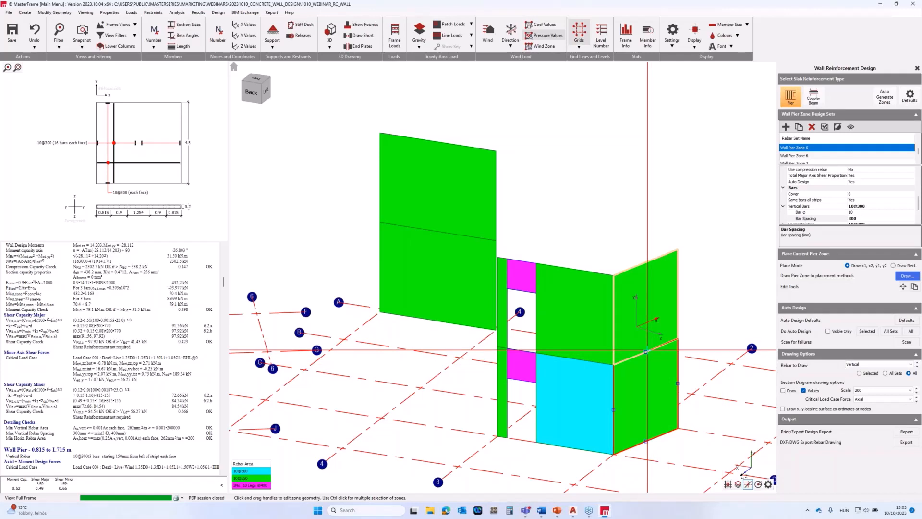
click(632, 360)
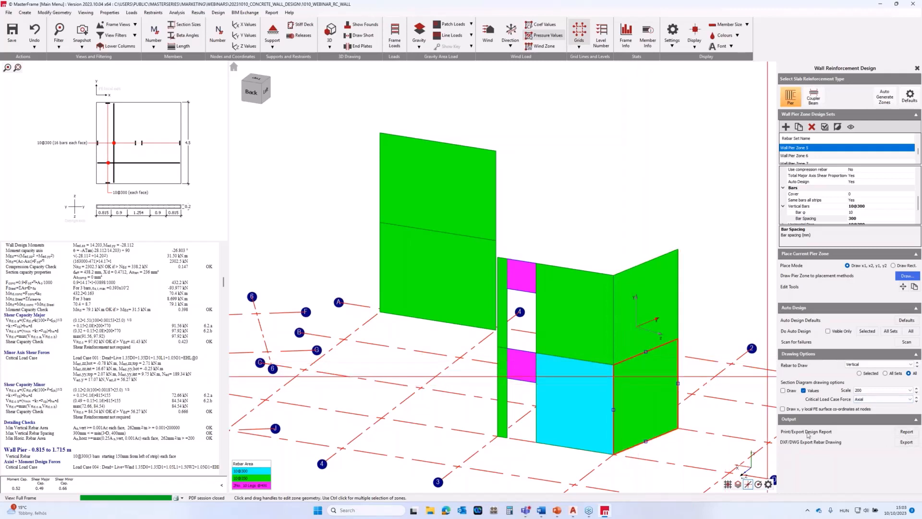
click(906, 443)
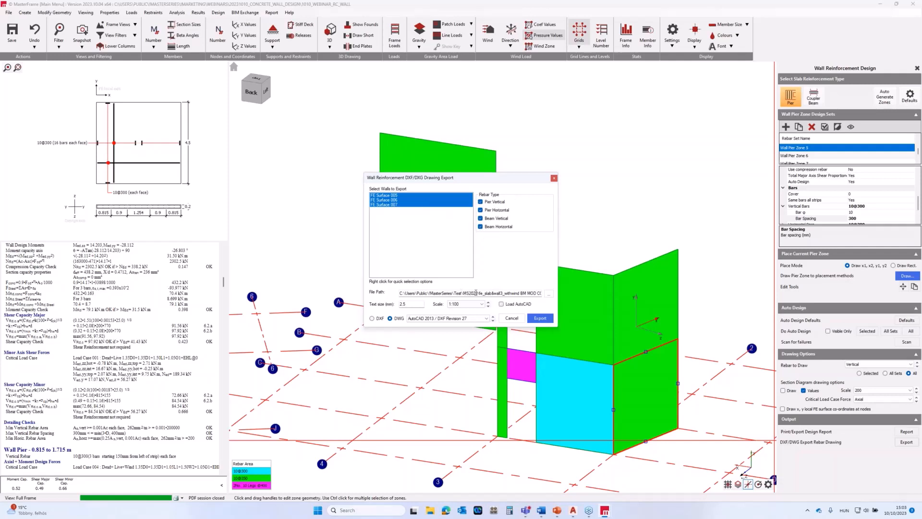
click(541, 319)
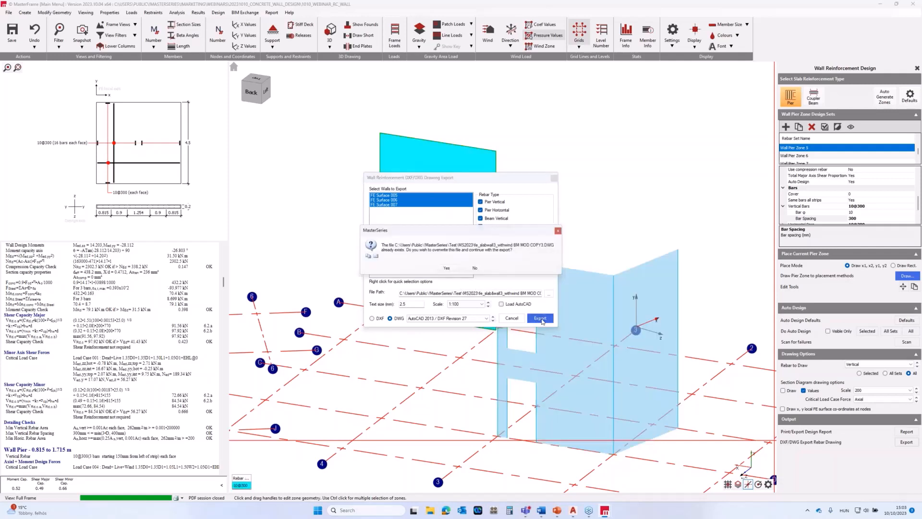
click(446, 269)
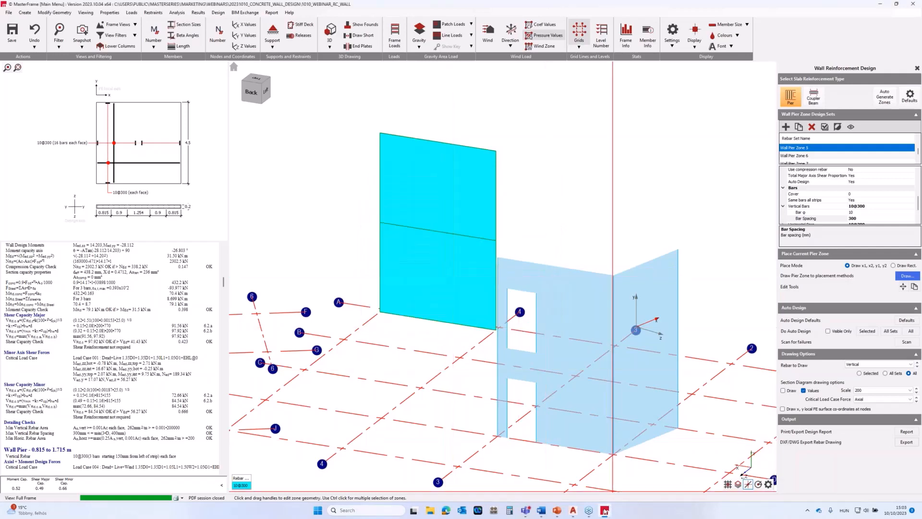
Switch to AutoCAD and open the recent drawing fe_slab&wall3_withwind BM MOD COPY3 to view all exported wall elevations.
click(573, 511)
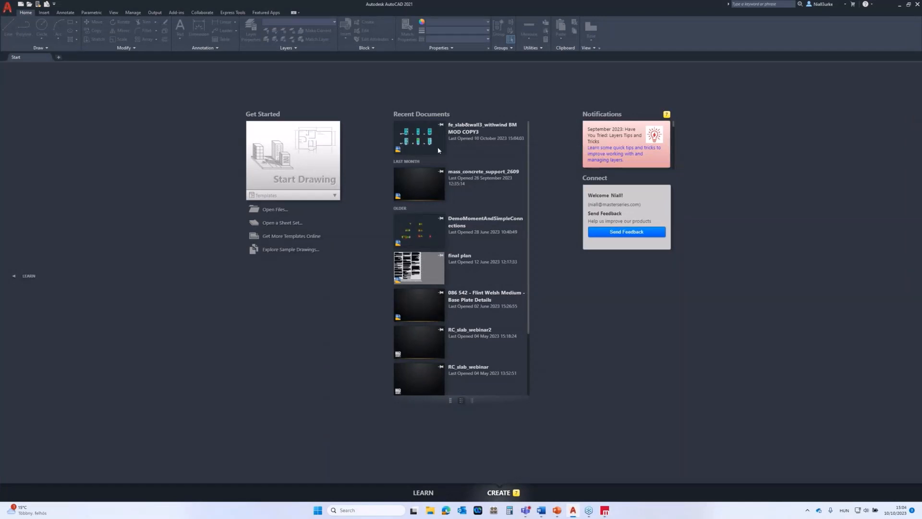
click(452, 135)
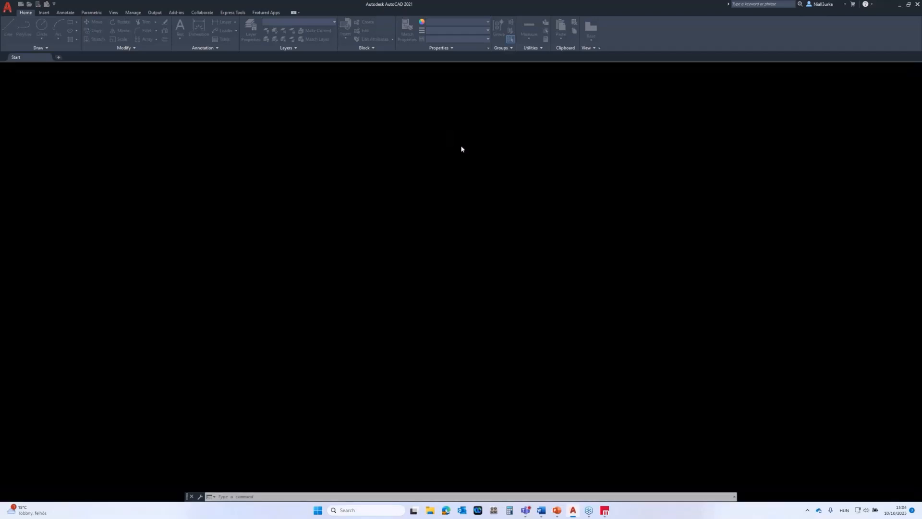
click(418, 233)
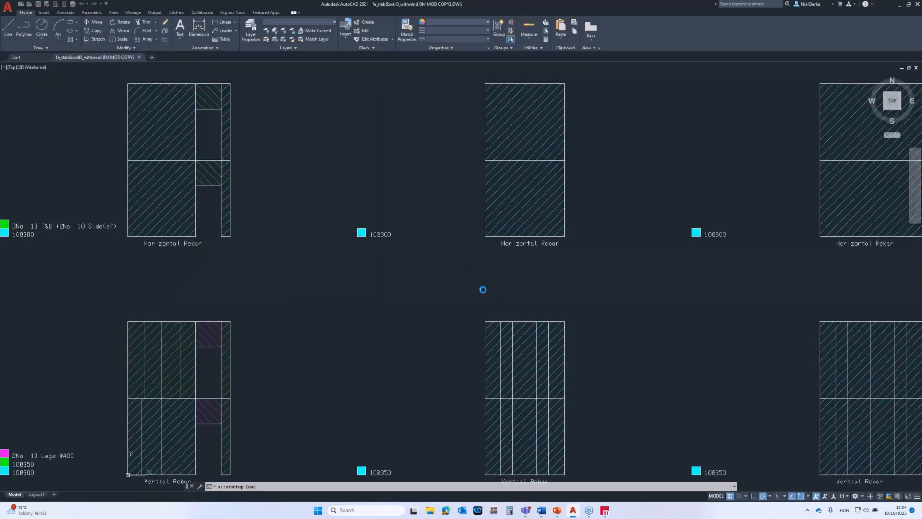
scroll(418, 295, down, 4)
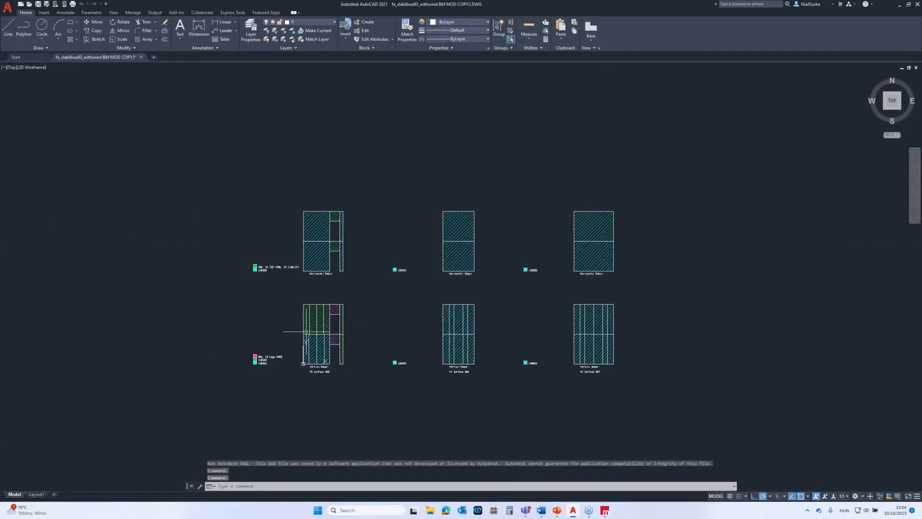
Examine the horizontal and vertical rebar elevations of FE Surfaces 005, 006 and 007 with their bar-size legends, looking closely at FE Surface 005's vertical rebar.
scroll(306, 331, up, 2)
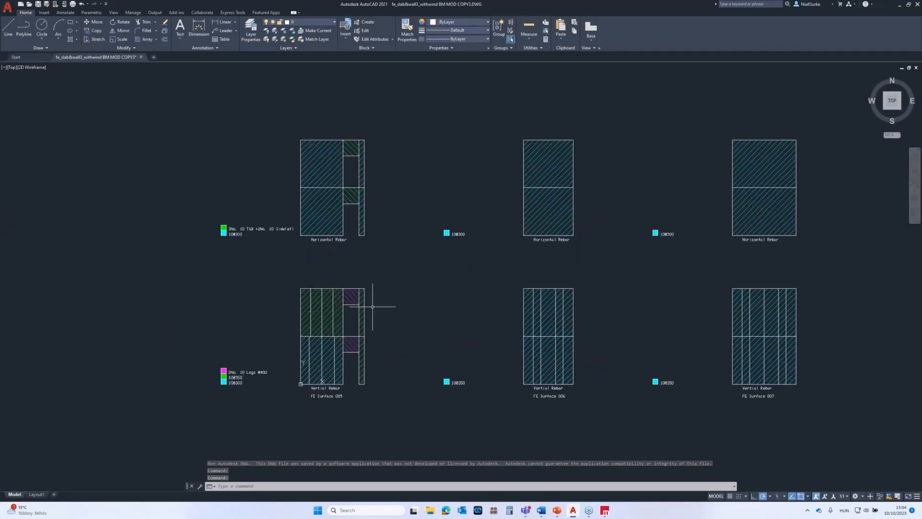
scroll(346, 319, down, 2)
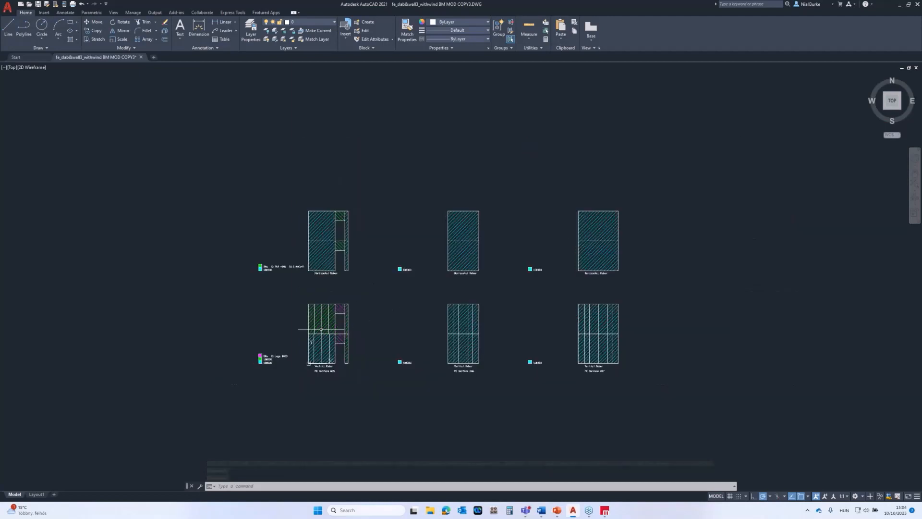
scroll(329, 328, up, 2)
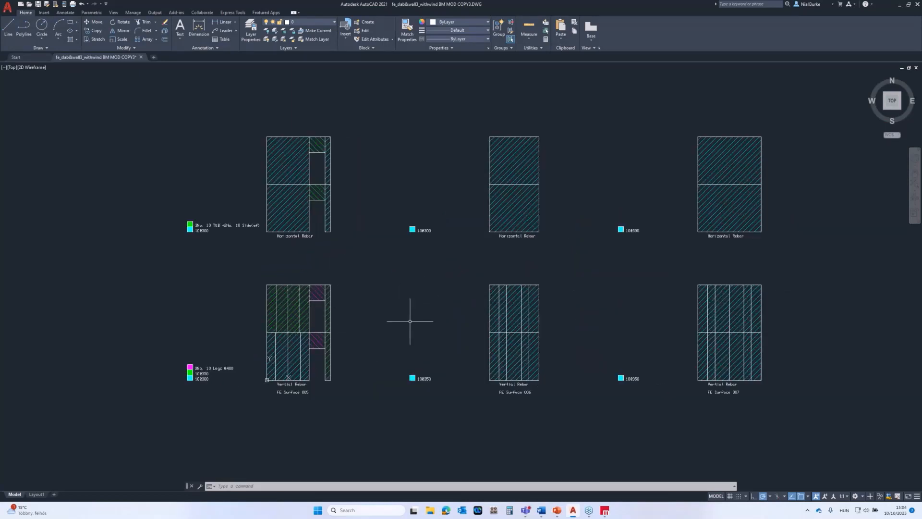
scroll(337, 347, up, 4)
middle_drag(337, 346, 493, 315)
scroll(438, 342, down, 2)
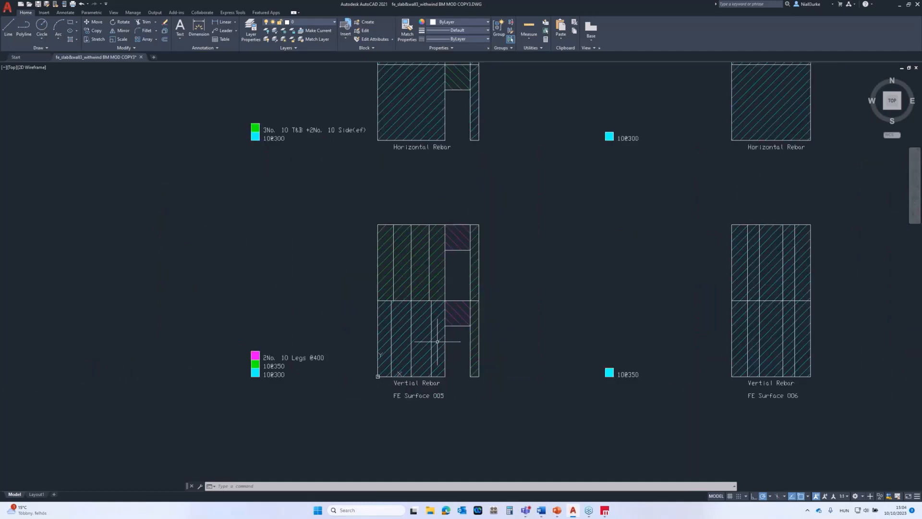
scroll(430, 343, down, 2)
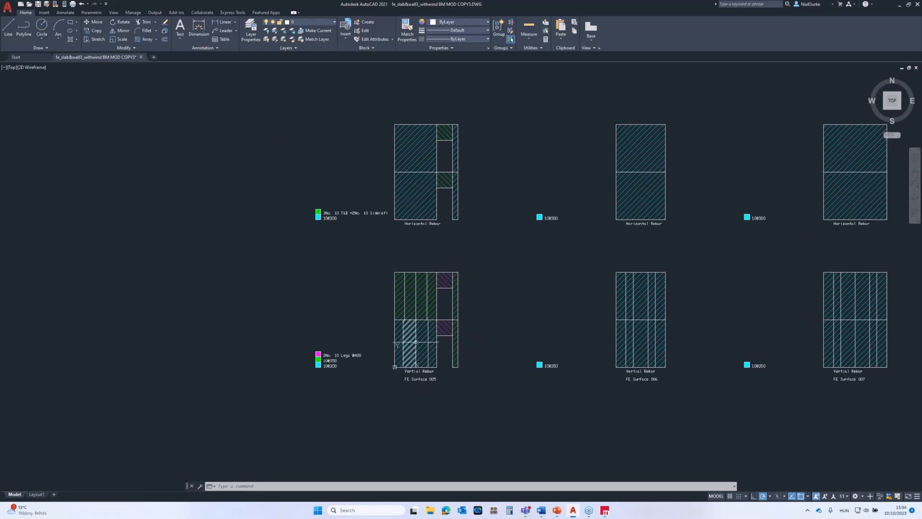
scroll(403, 364, up, 2)
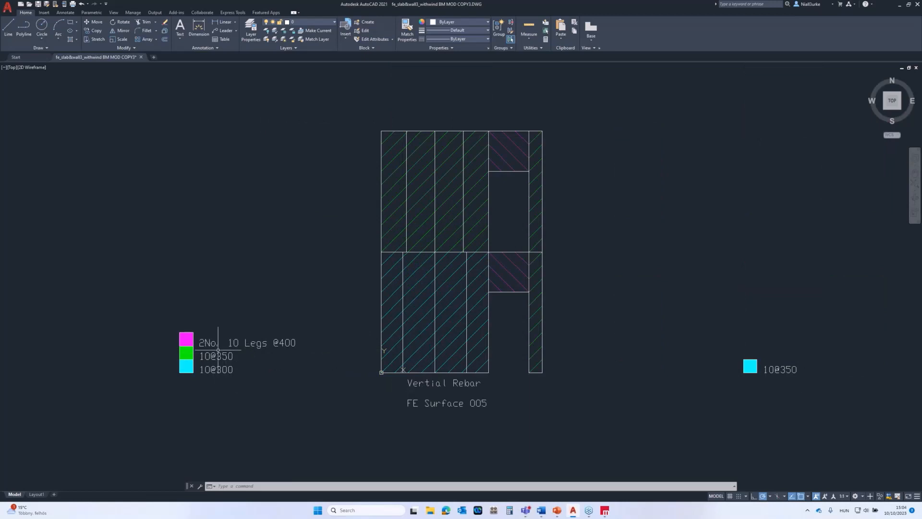
scroll(218, 351, down, 3)
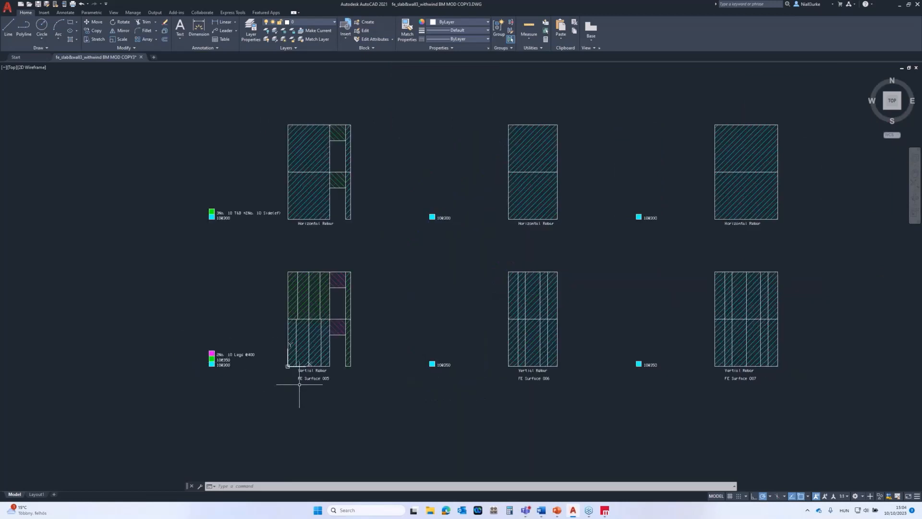
scroll(308, 367, up, 4)
scroll(324, 389, down, 6)
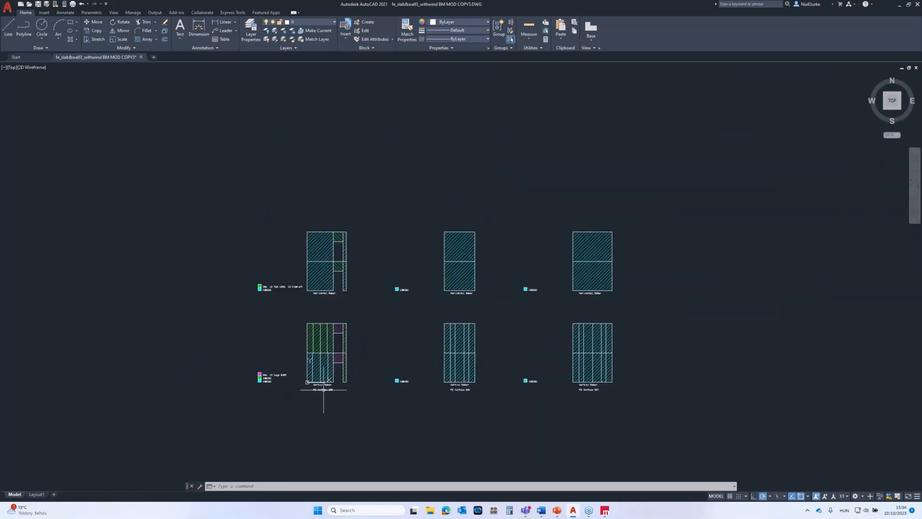
scroll(324, 389, up, 6)
scroll(328, 274, down, 5)
scroll(328, 274, up, 2)
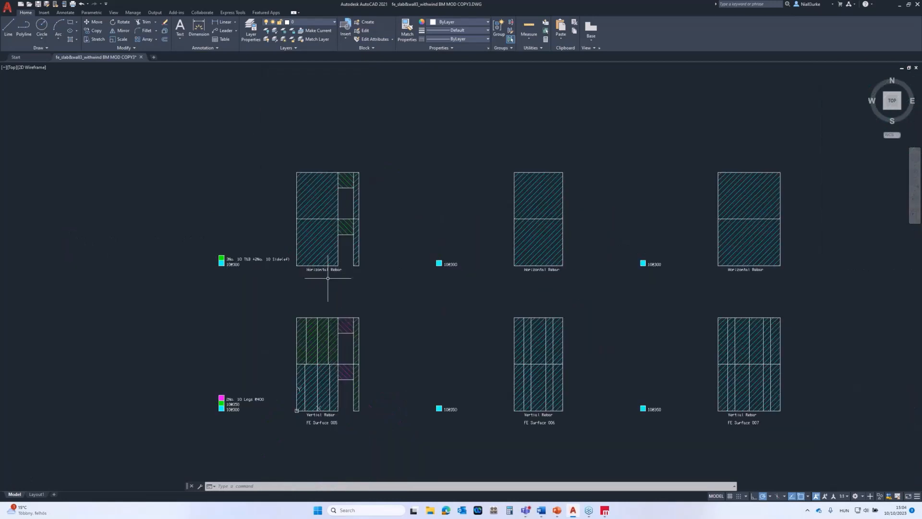
scroll(324, 267, down, 2)
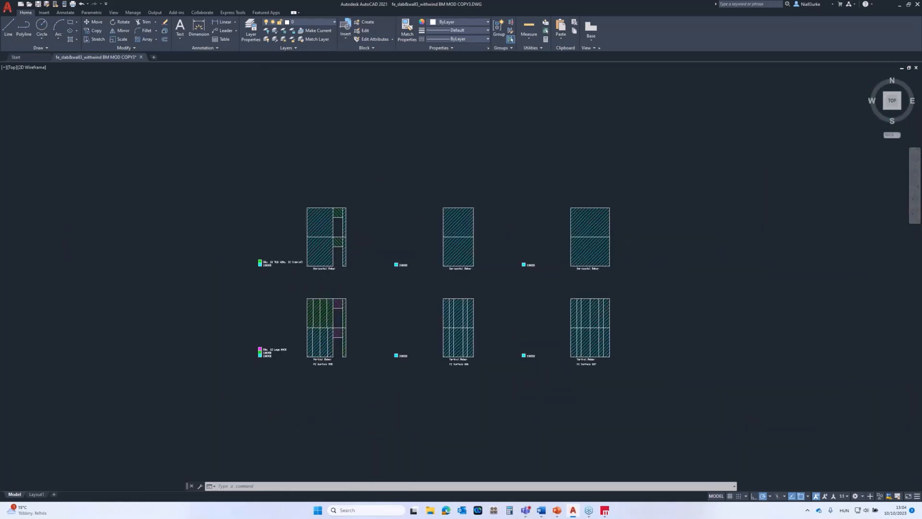
scroll(355, 266, up, 2)
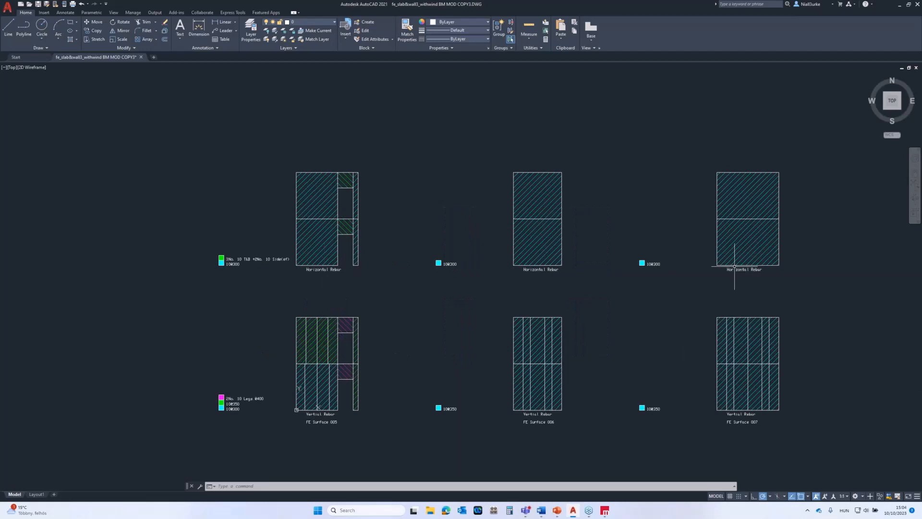
Switch back to MasterFrame and return to the 3D wall model in the wall reinforcement design view.
click(604, 513)
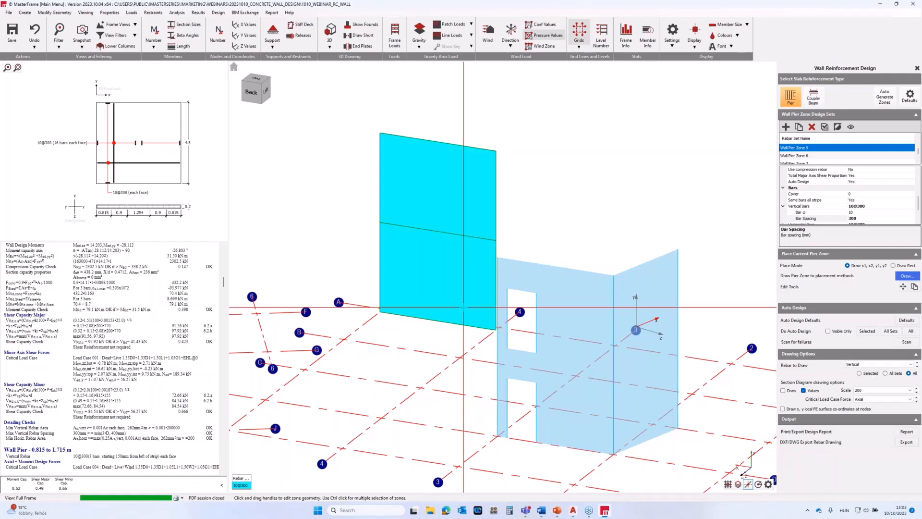
click(464, 306)
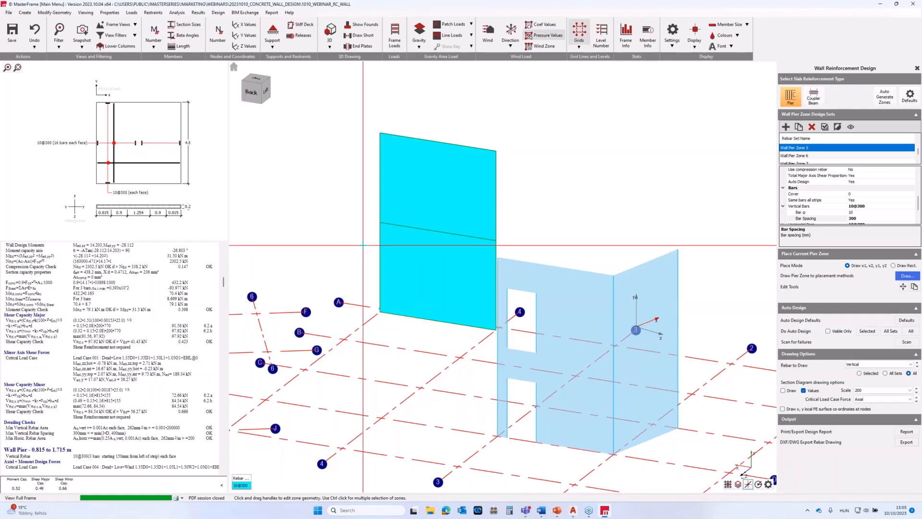